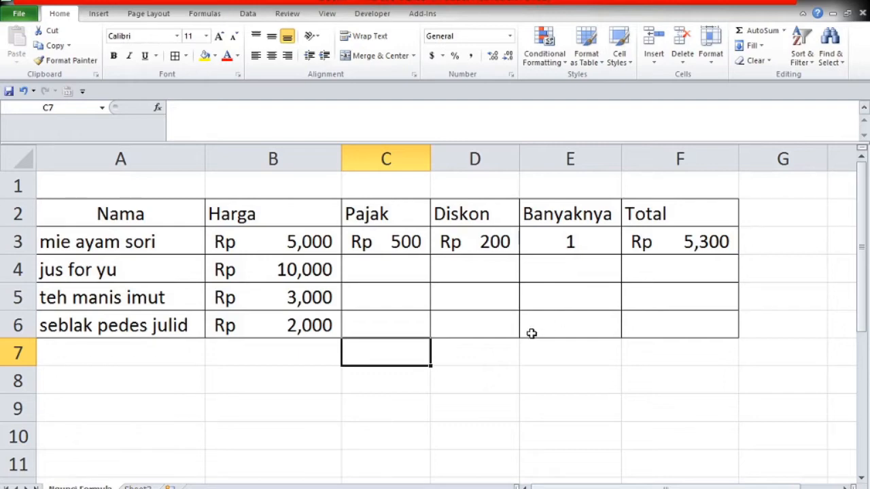
- Clear the Total formula of mie ayam sori in cell F3
click(675, 245)
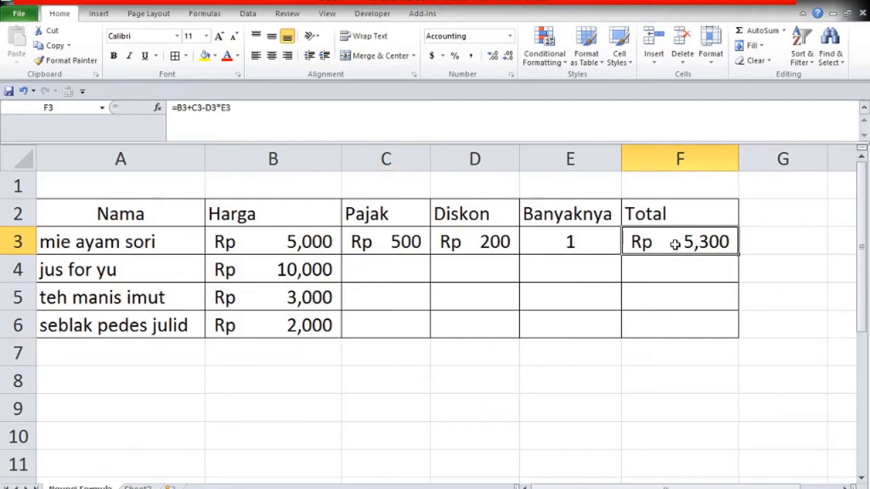
key(Delete)
text(=)
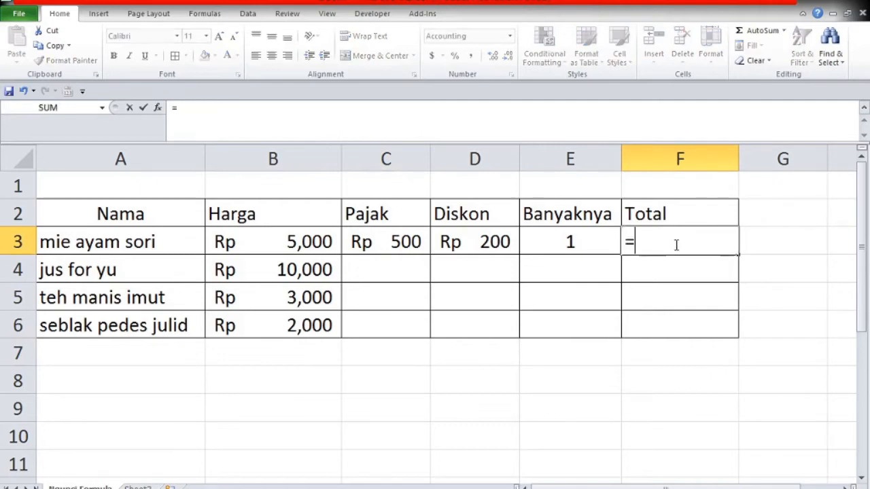
key(Escape)
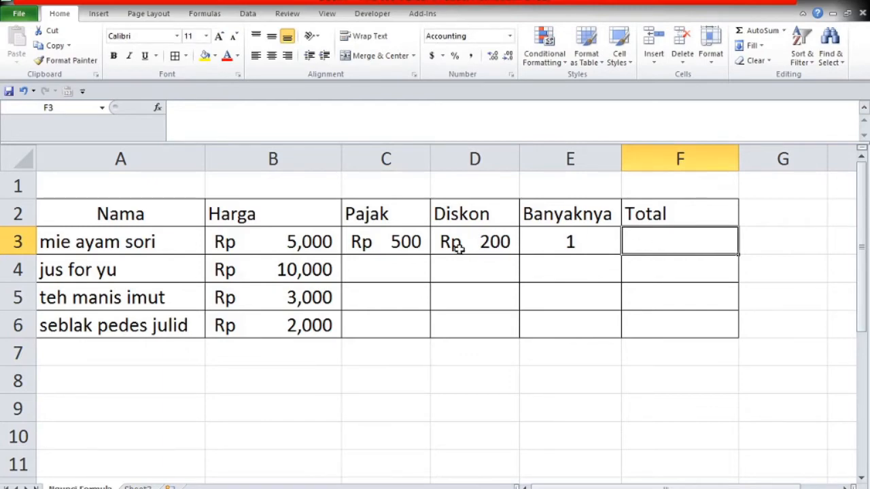
click(288, 242)
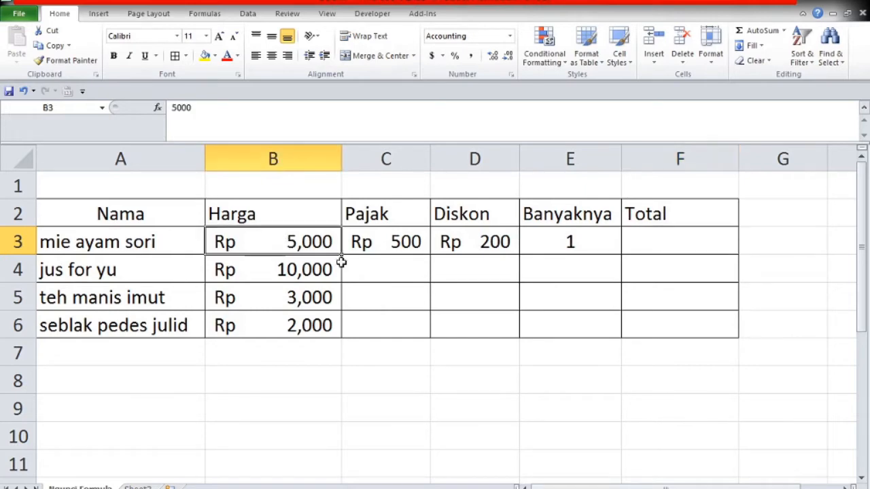
click(393, 242)
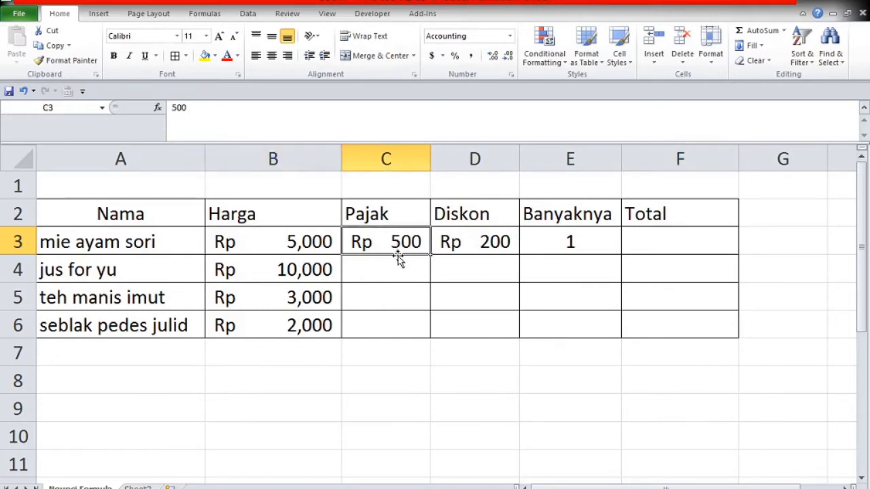
click(498, 243)
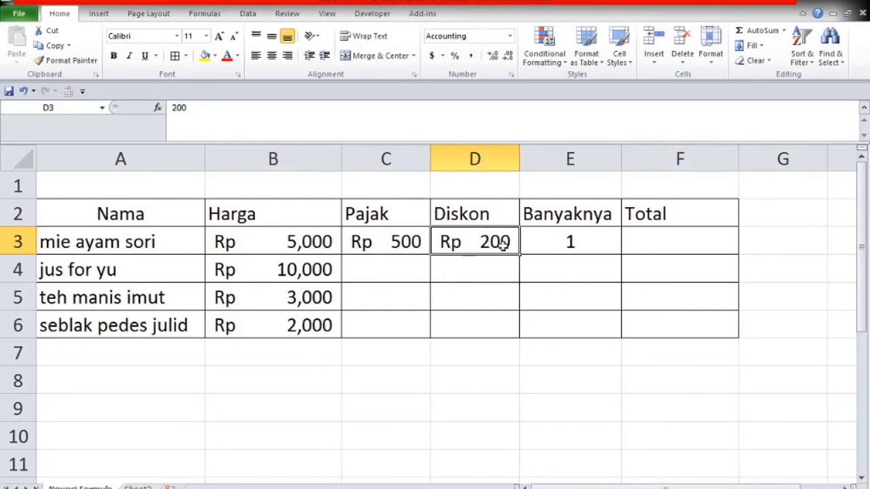
click(670, 242)
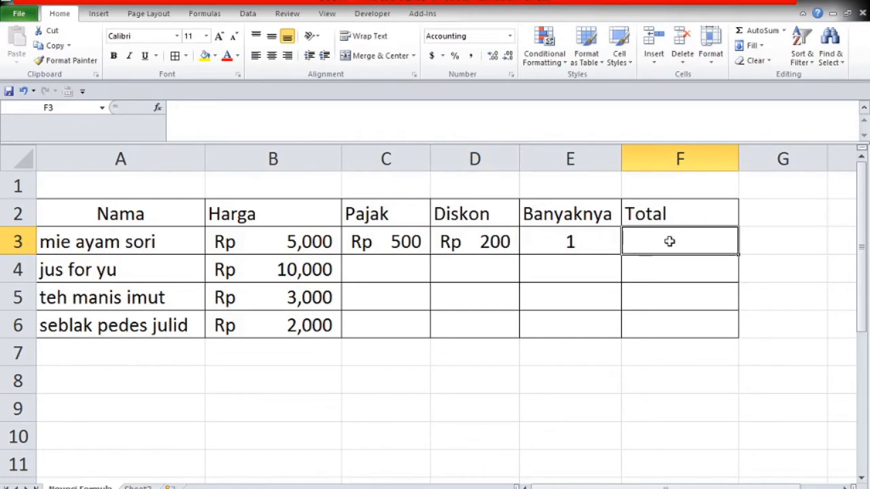
text(=)
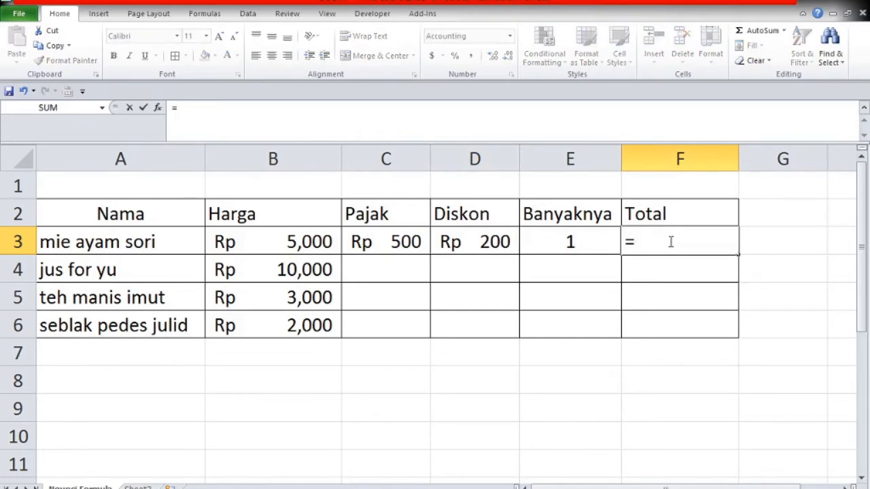
text(+)
key(BackSpace)
text(-)
key(BackSpace)
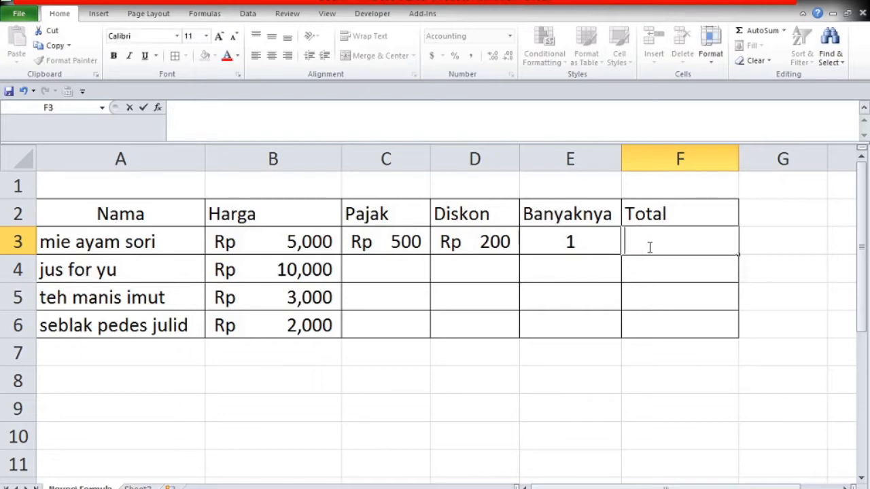
- Enter the formula =B3+C3-D3 in F3 to total the price plus tax minus discount for mie ayam sori
text(=)
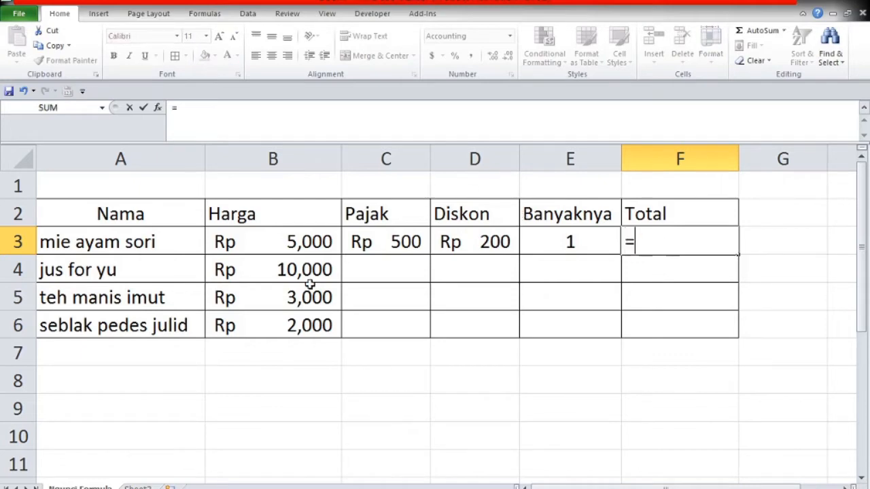
click(251, 242)
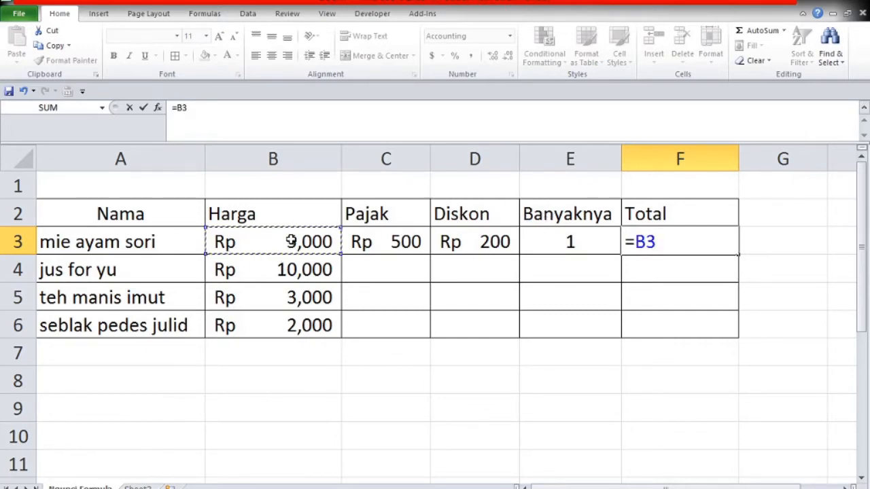
text(+)
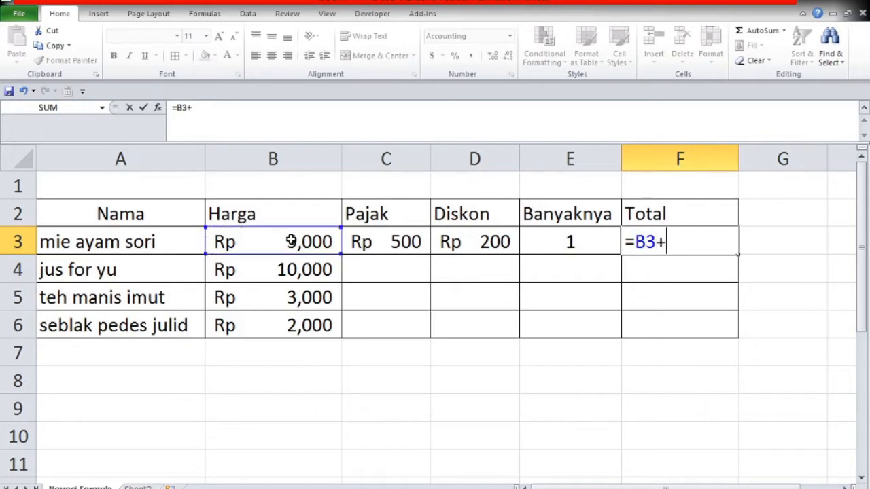
click(386, 235)
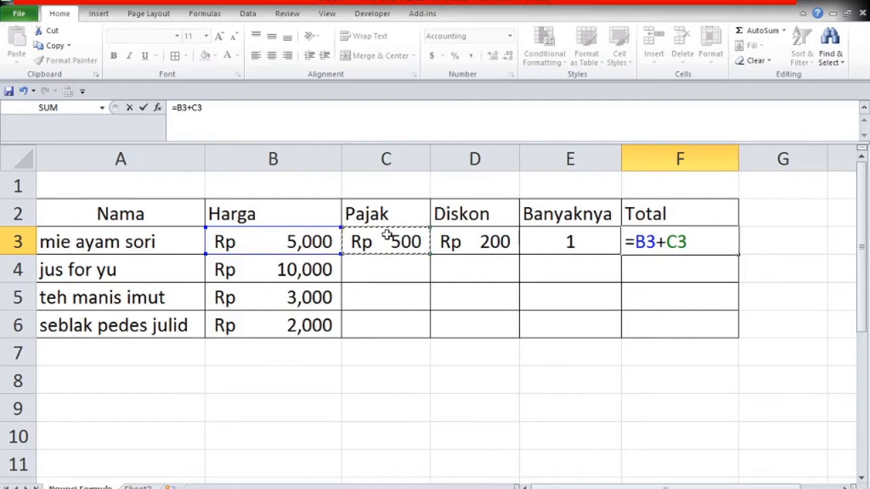
text(-)
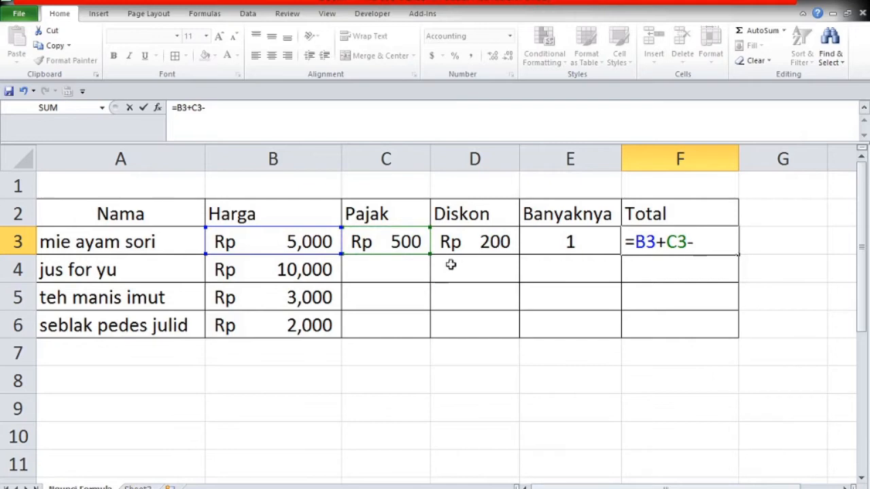
click(457, 243)
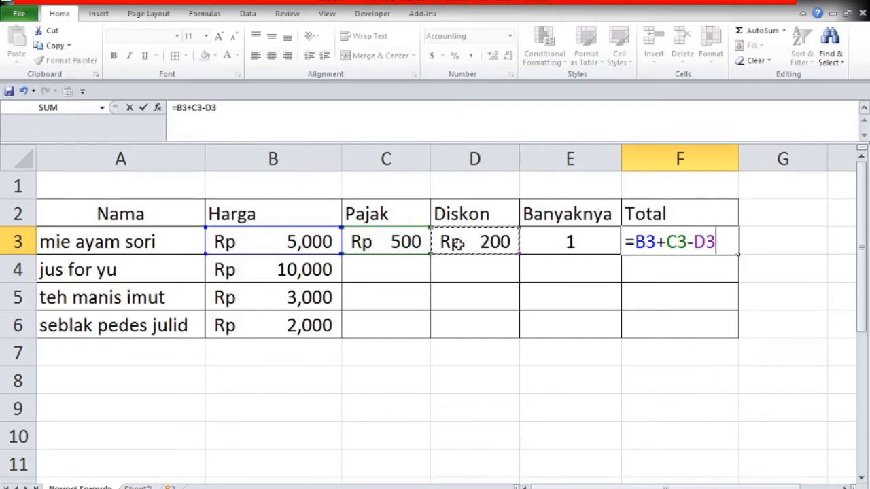
key(Return)
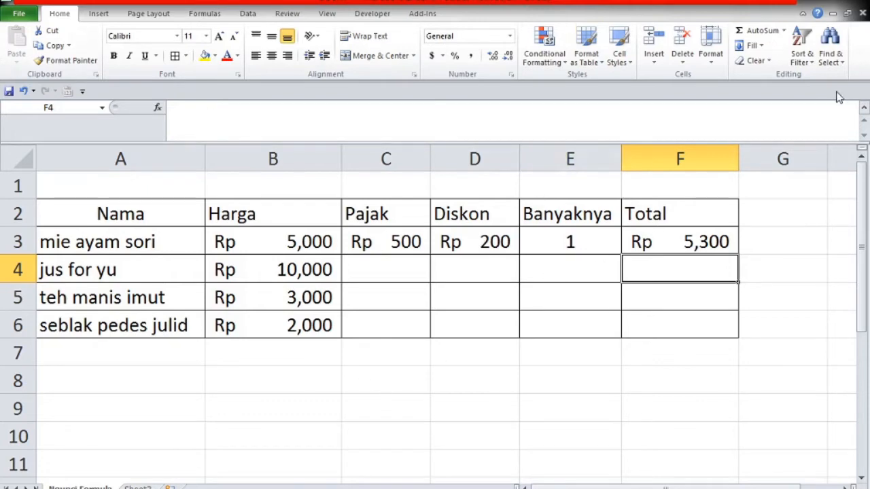
- Try a Banyaknya of 2 for mie ayam sori in E3, check the Total formula, and restore the quantity to 1
click(569, 240)
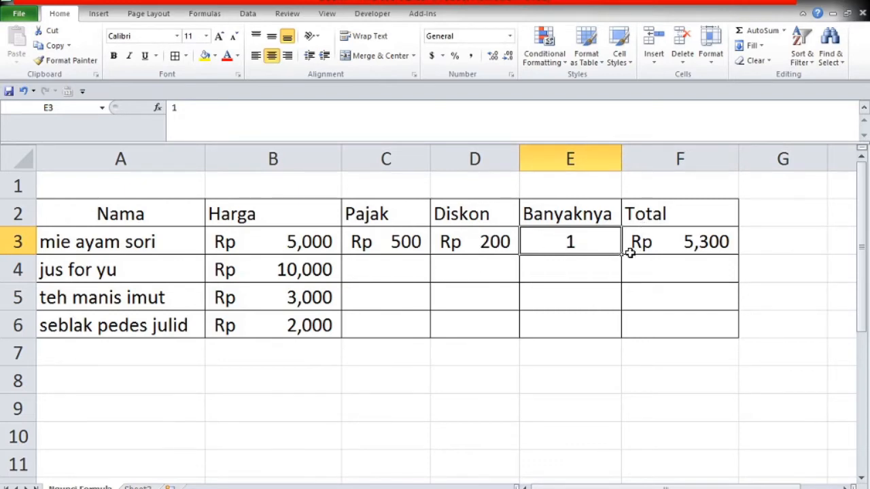
text(2)
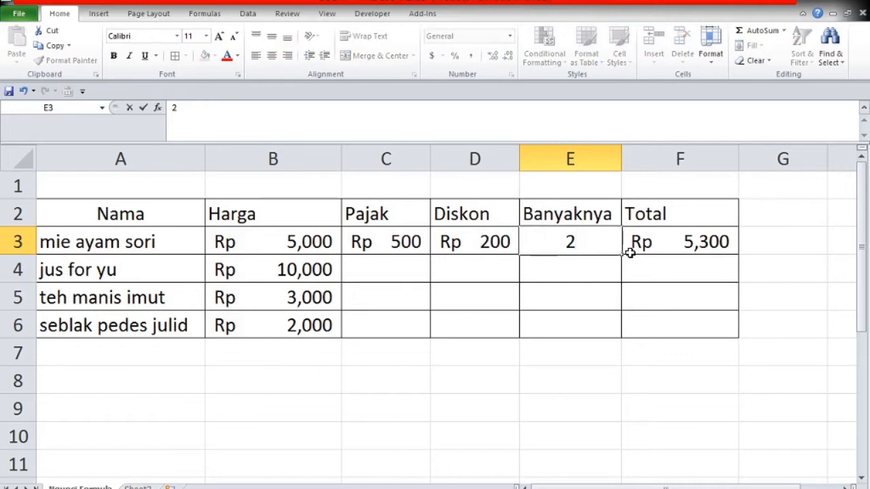
key(BackSpace)
text(2)
click(642, 244)
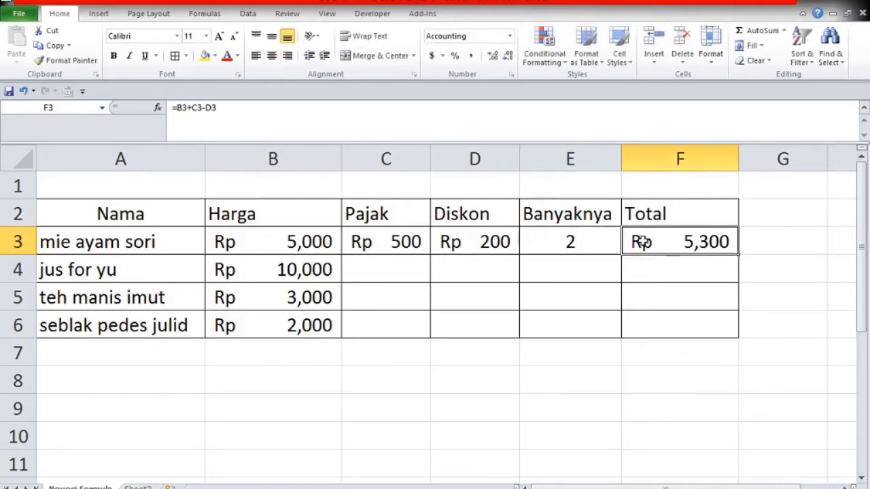
click(574, 243)
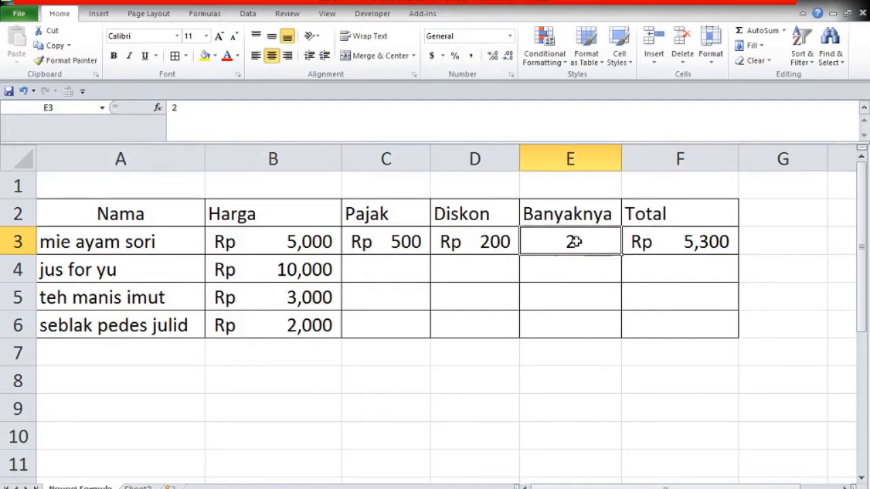
text(1)
click(586, 287)
- Extend the Total formula in F3 with multiplication by the quantity, making it =B3+C3-D3*E3
click(649, 246)
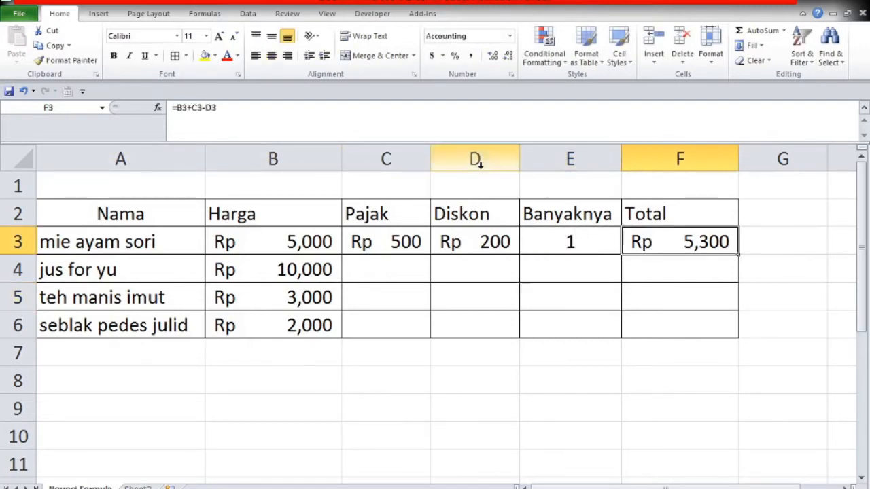
click(286, 103)
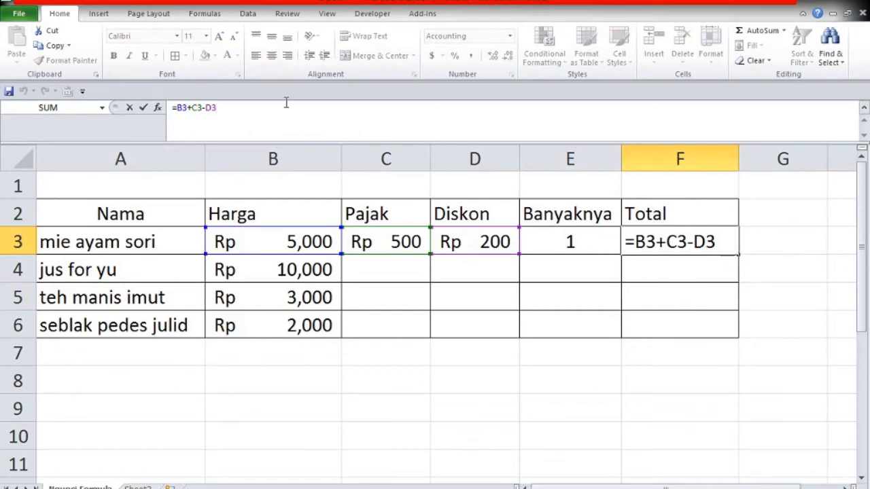
text(*)
click(560, 245)
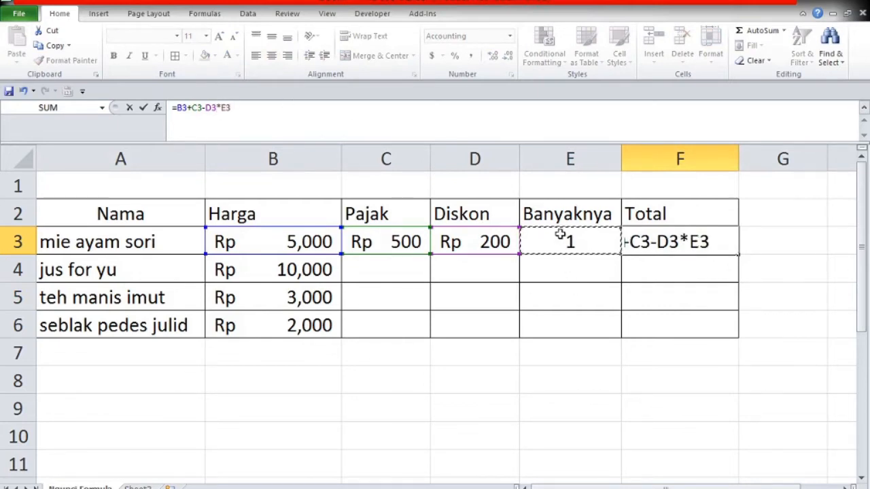
key(Return)
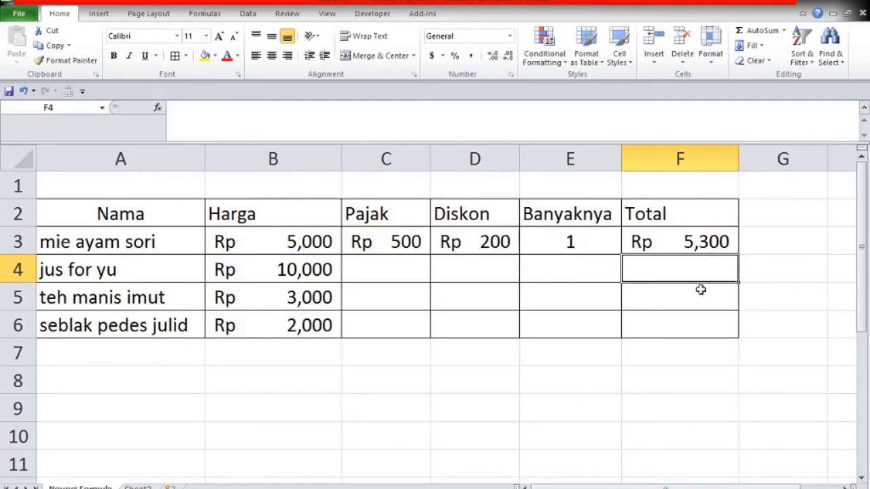
- Test the extended Total formula with a quantity of 2 in E3, and set the quantity back to 1
click(575, 241)
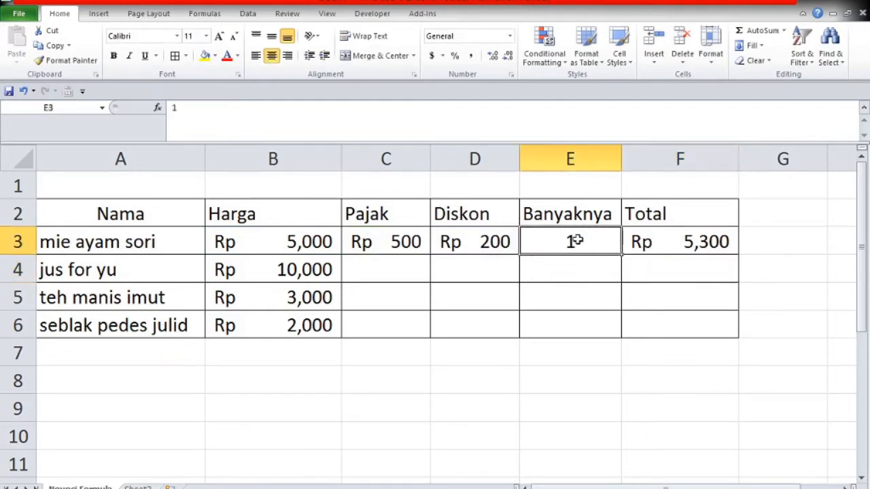
text(2)
key(Return)
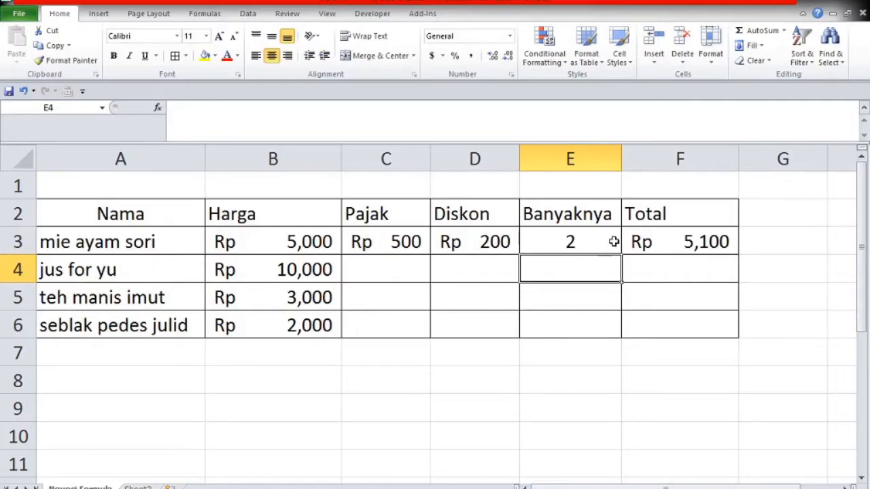
click(590, 239)
text(1)
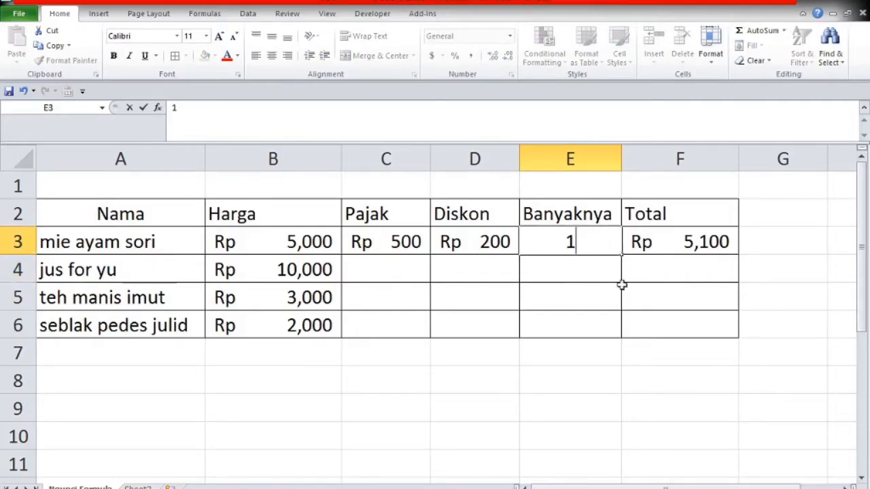
click(662, 275)
- Examine the Total formula in F3 and the cells it refers to without changing it
click(668, 243)
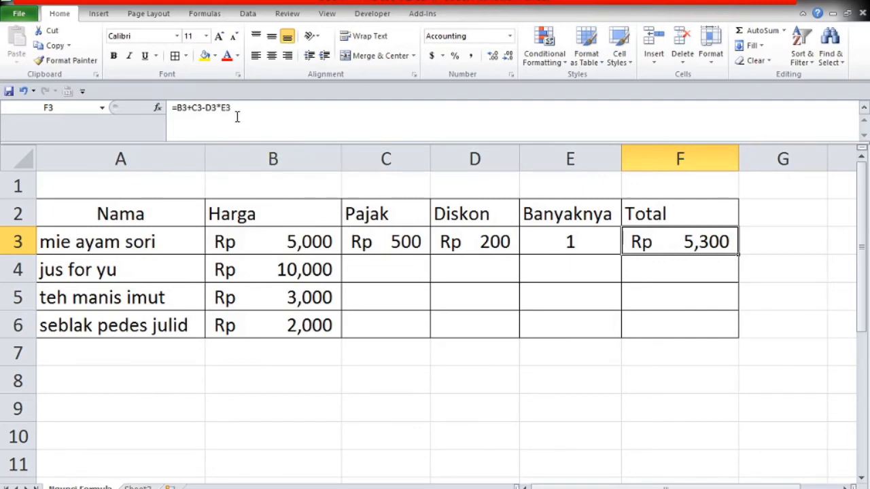
scroll(288, 122, up, 2)
scroll(289, 122, down, 1)
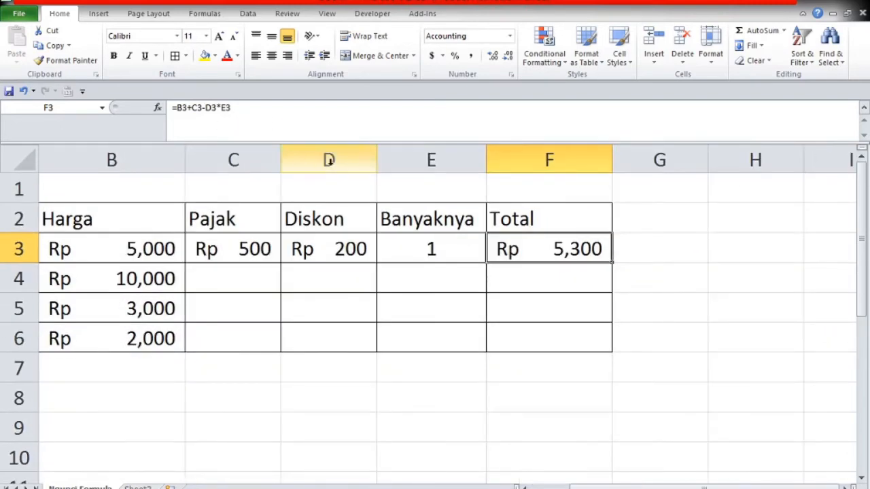
double_click(534, 246)
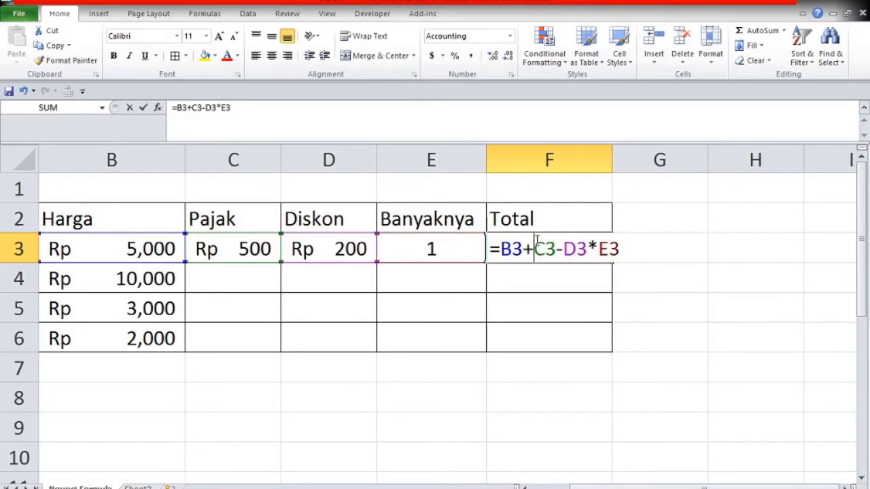
key(ctrl+Return)
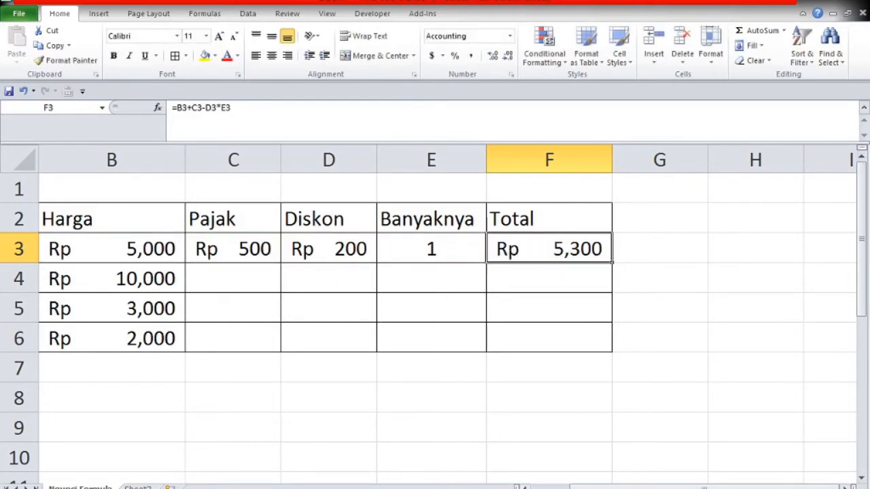
drag(612, 488, 574, 488)
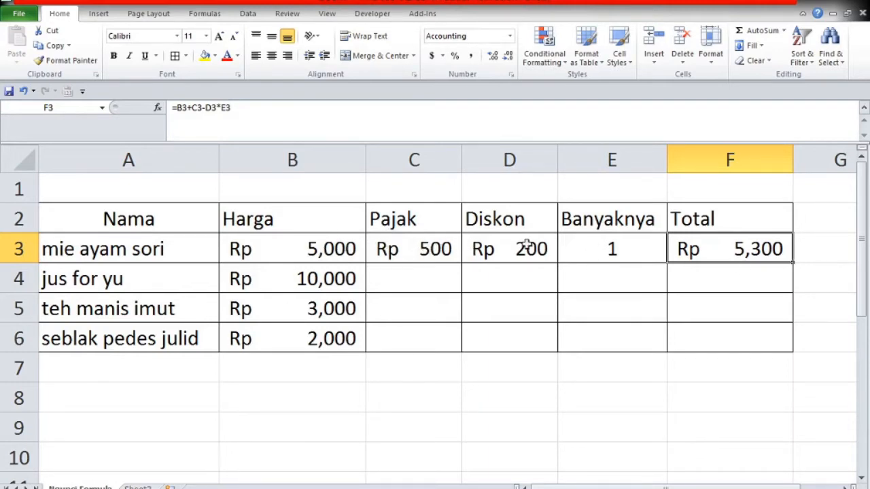
- Try a quantity of 2 in E3 against the Total formula without parentheses, and restore the quantity to 1
click(636, 248)
text(2)
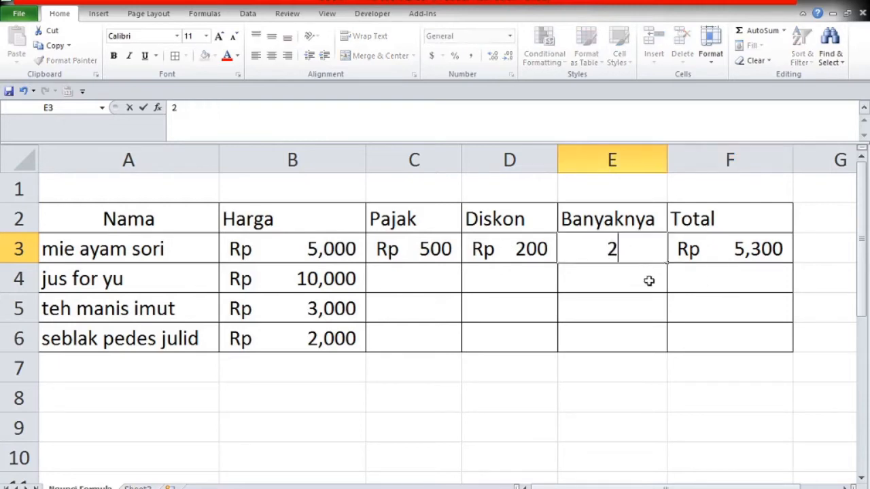
key(Return)
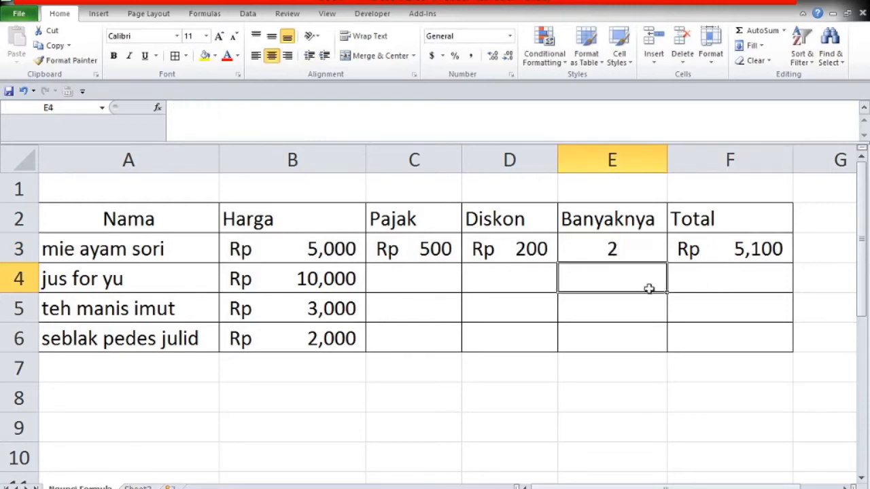
click(599, 249)
text(1)
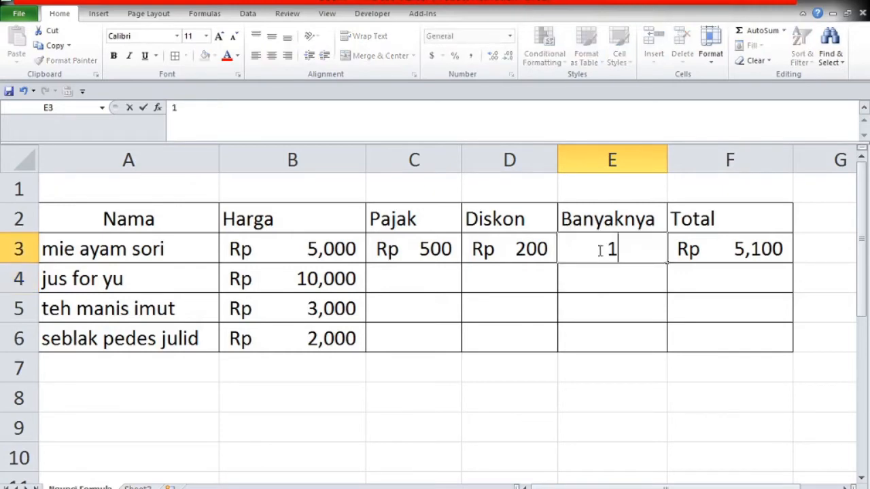
click(664, 286)
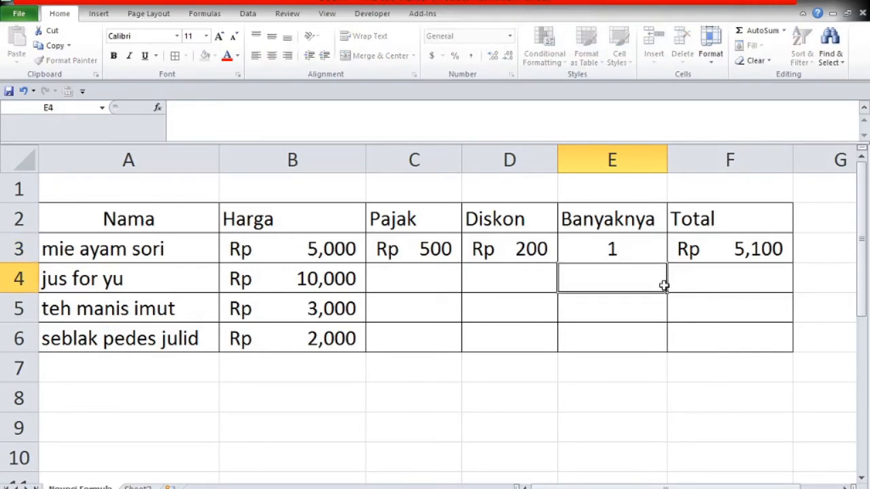
- Replace the Total formula in F3 with =(B3+C3-D3)*E3, grouping price, tax and discount in parentheses before multiplying by the quantity
click(721, 246)
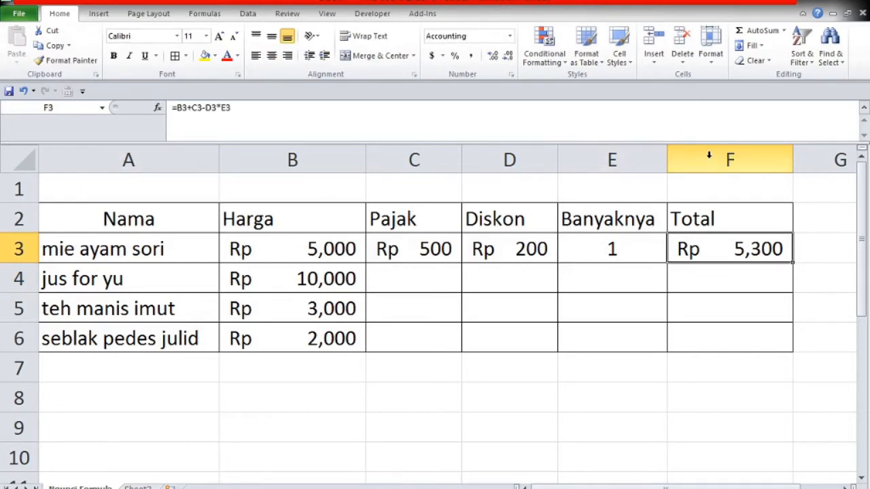
key(Delete)
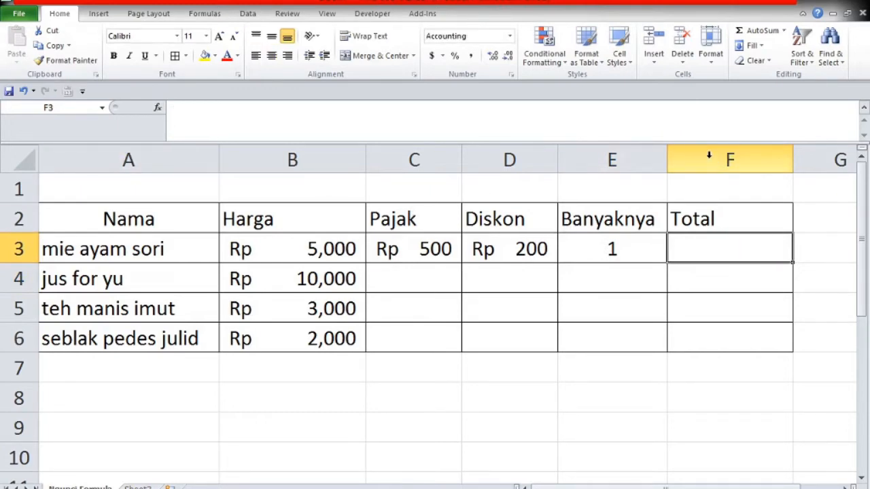
text(=()
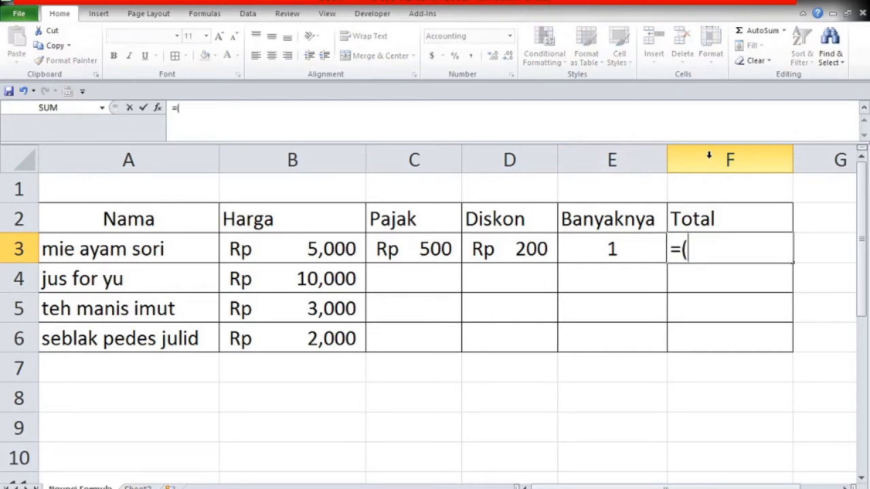
click(316, 249)
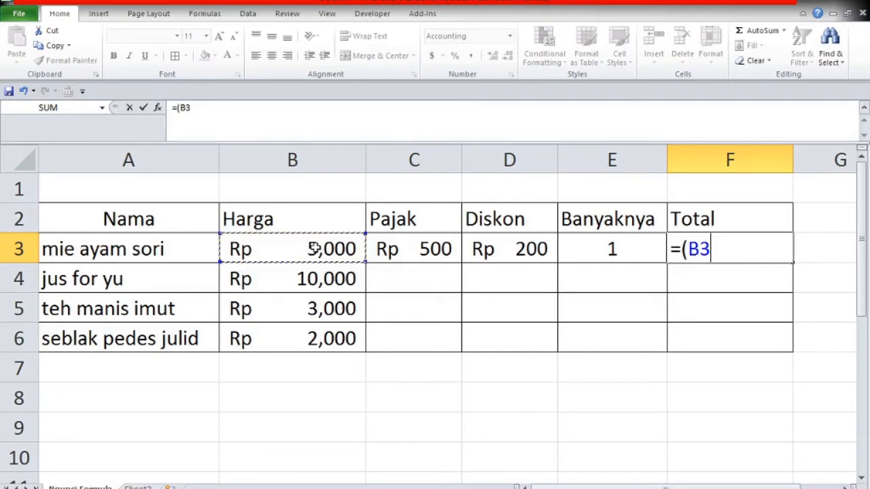
text(+)
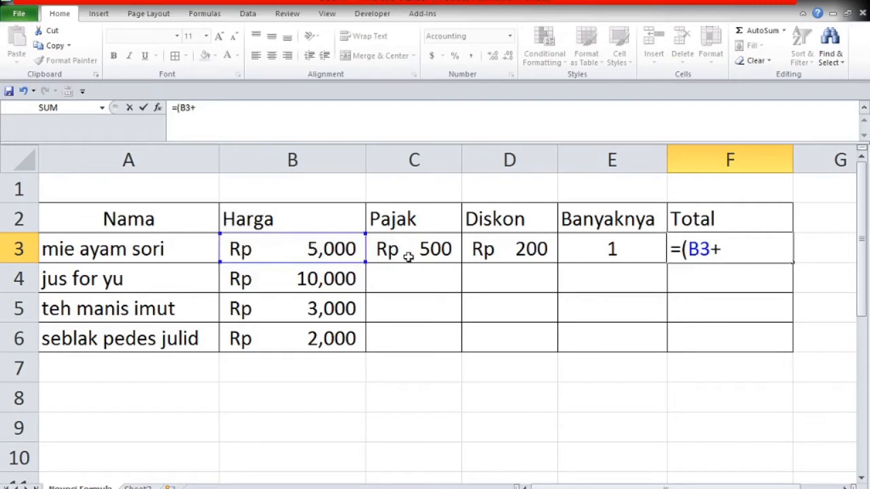
click(386, 248)
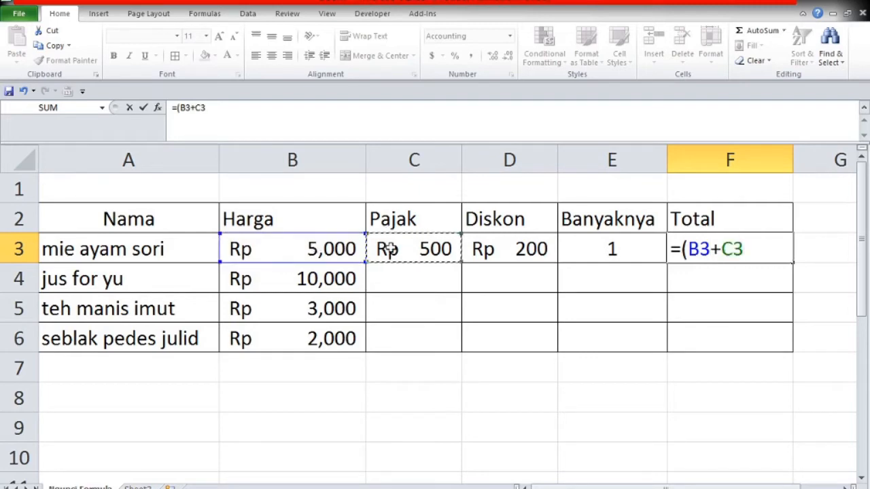
text(-)
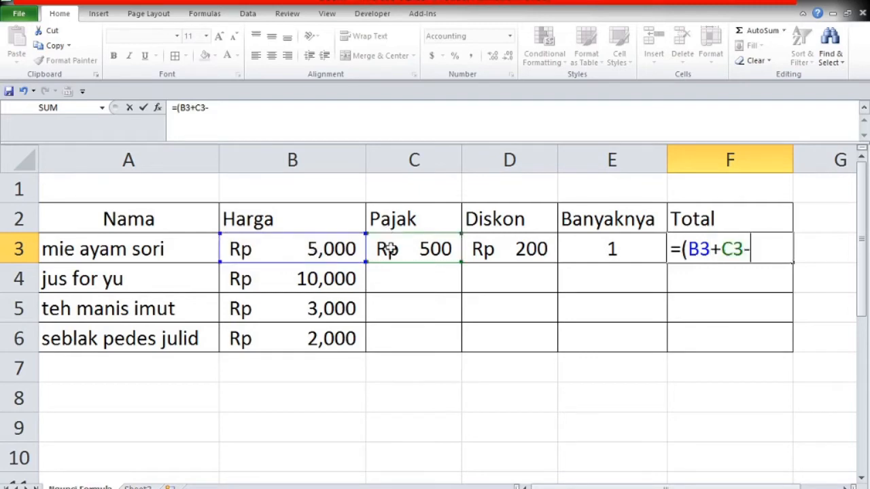
click(524, 250)
text())
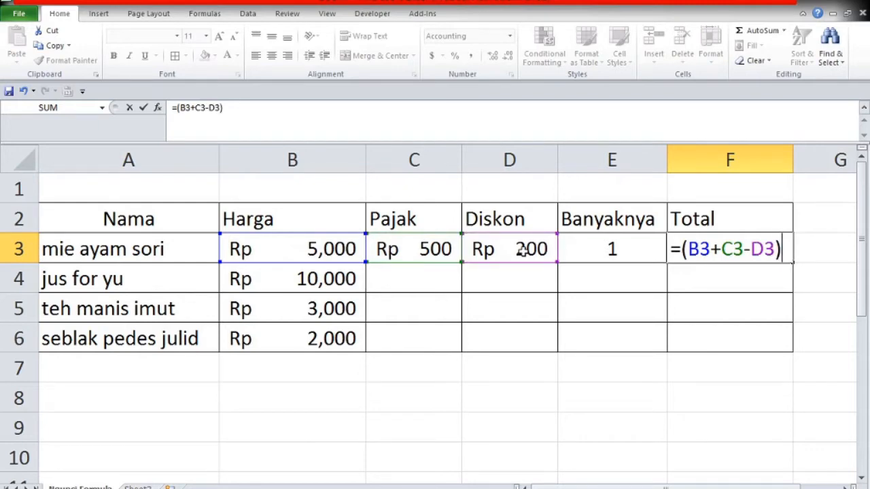
text(*)
click(619, 247)
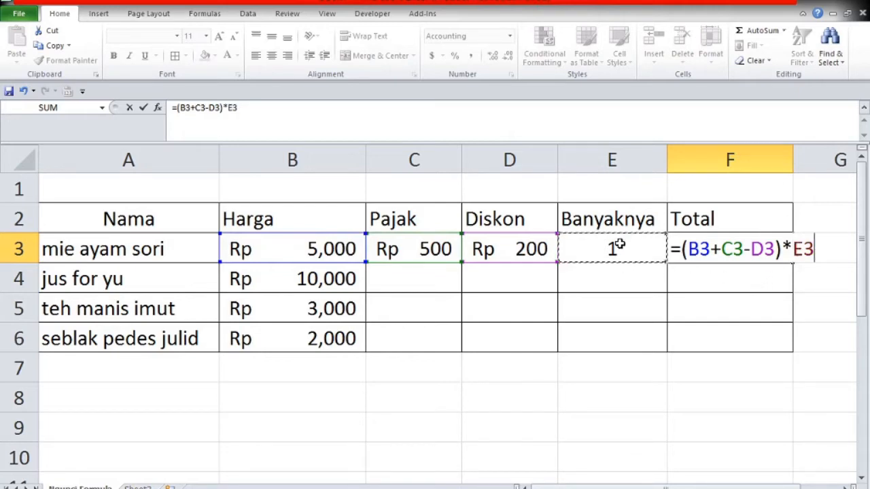
key(Return)
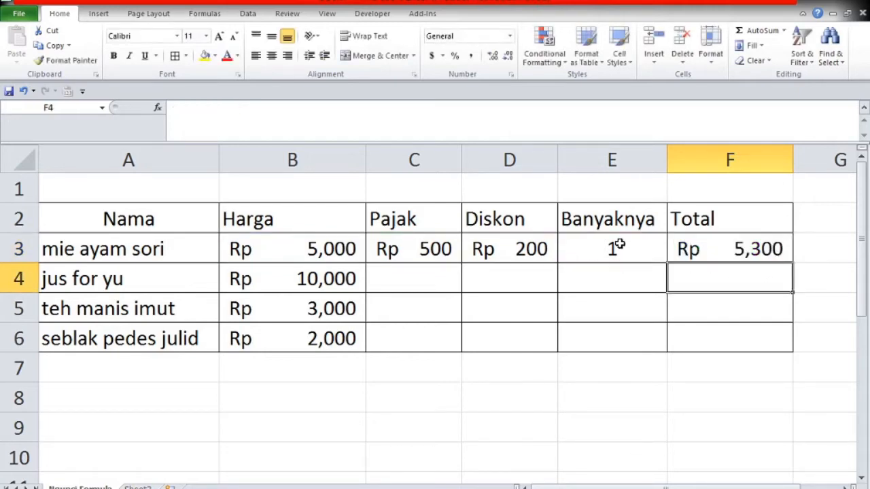
- Set the Banyaknya of mie ayam sori in E3 to 2 and check the parenthesised Total formula in F3
click(614, 247)
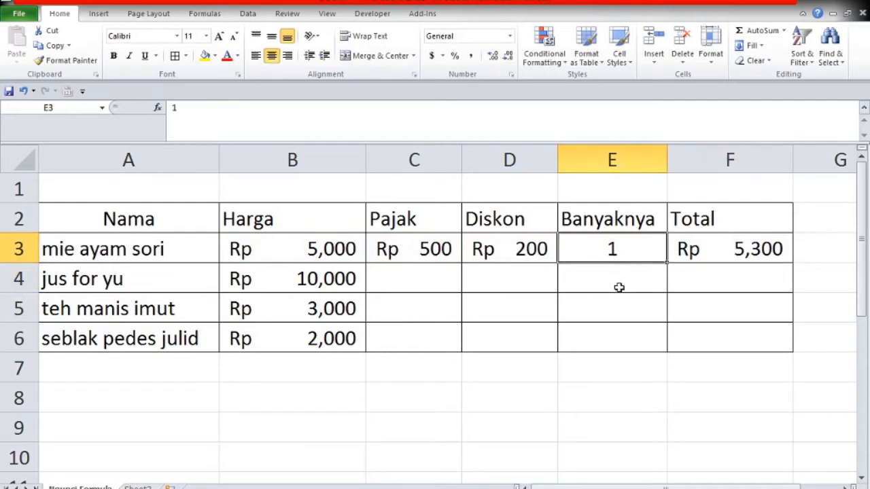
text(2)
key(Return)
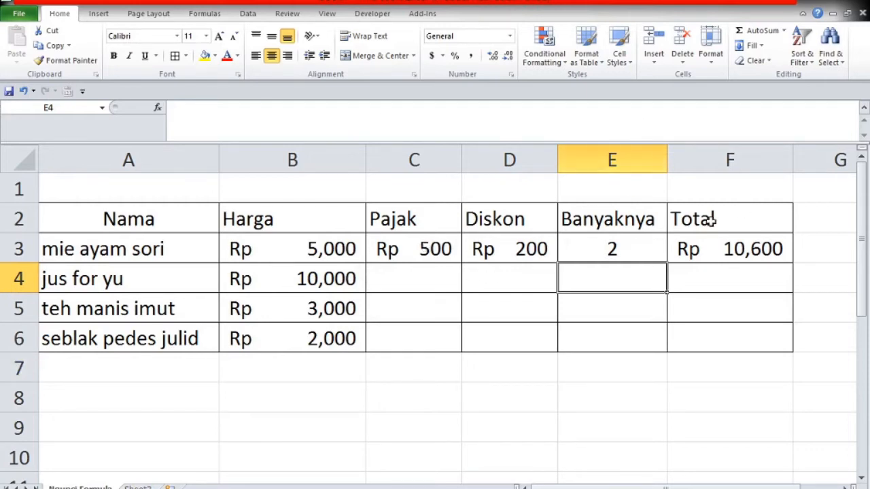
click(705, 259)
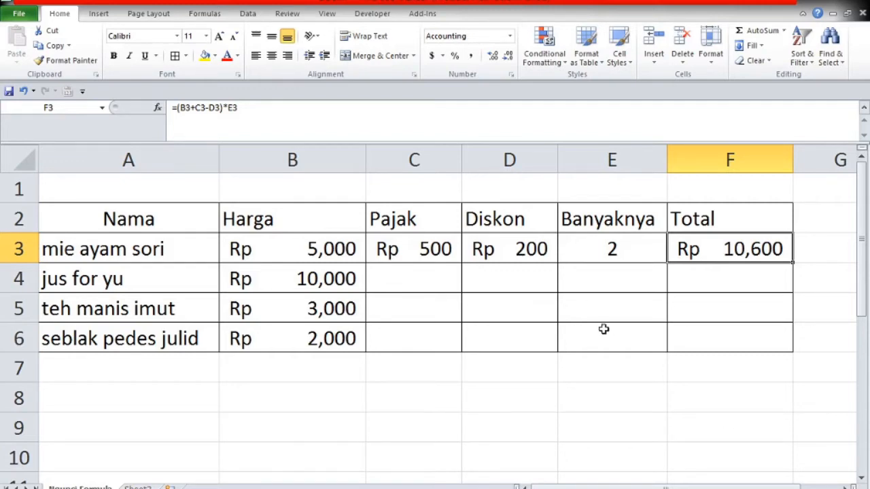
click(420, 285)
click(436, 244)
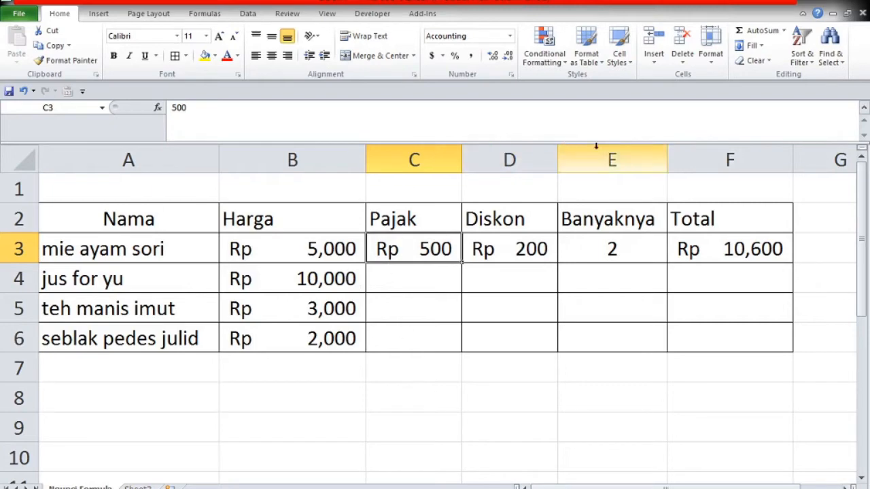
click(739, 250)
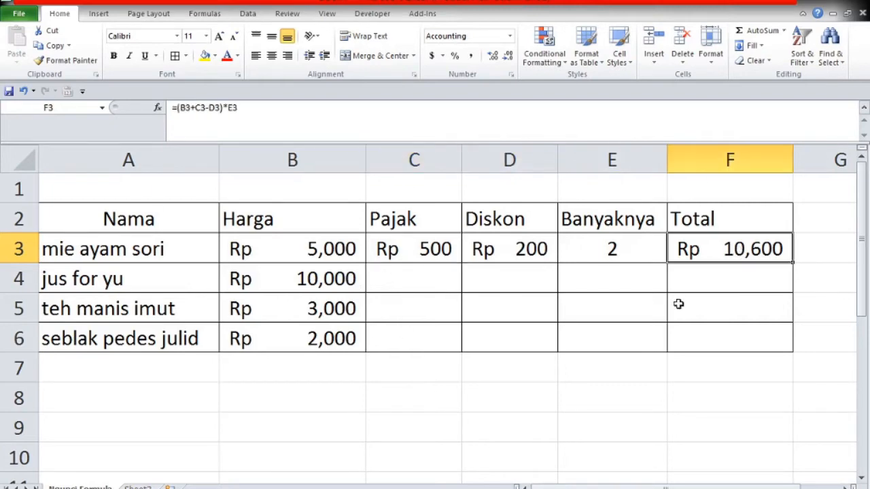
click(600, 315)
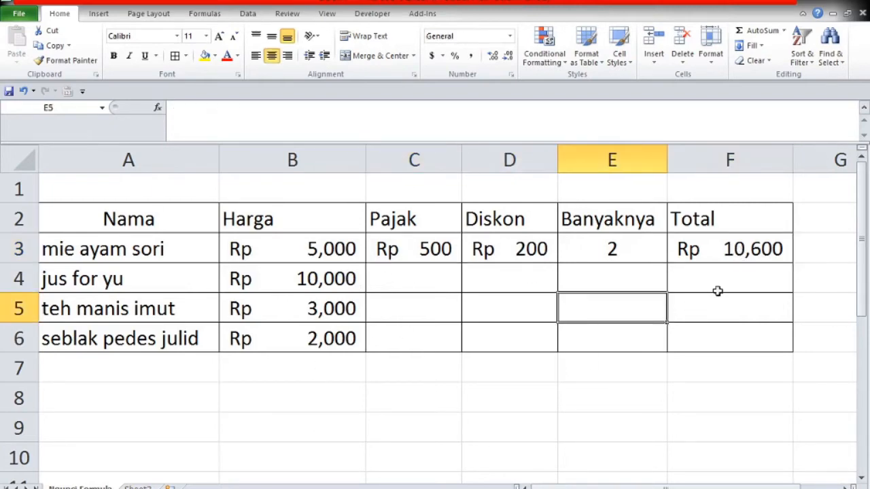
click(734, 243)
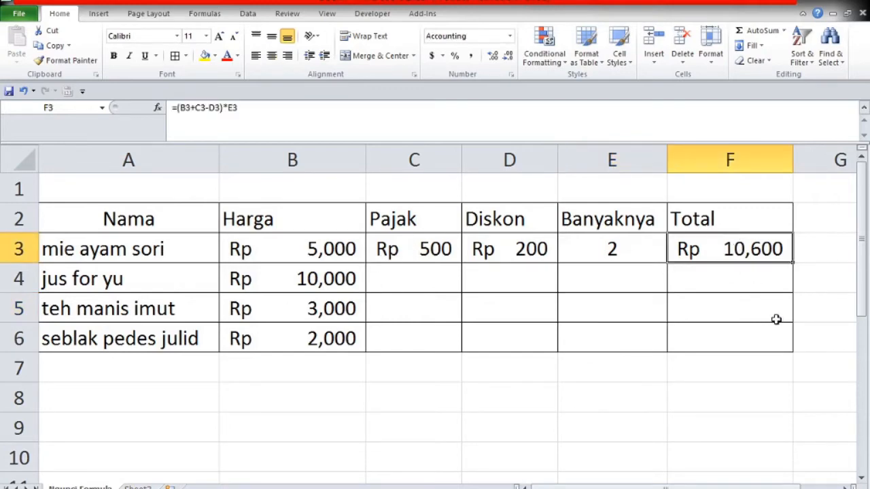
key(ctrl+c)
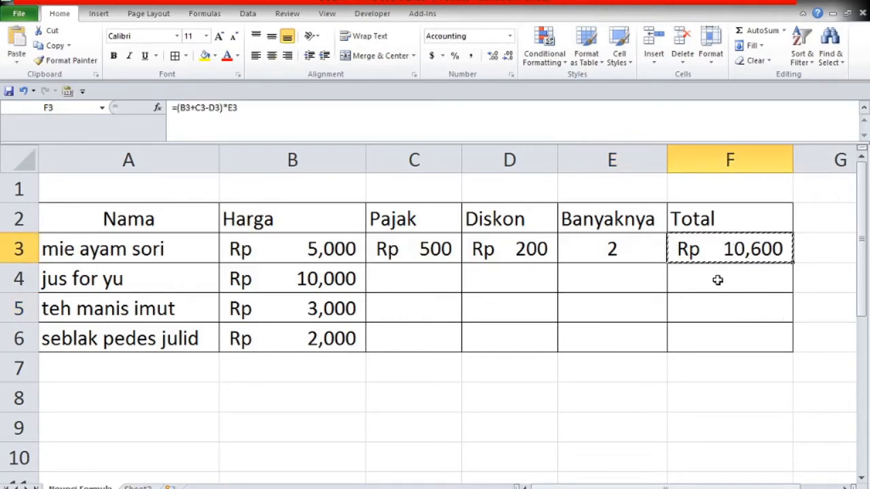
key(Escape)
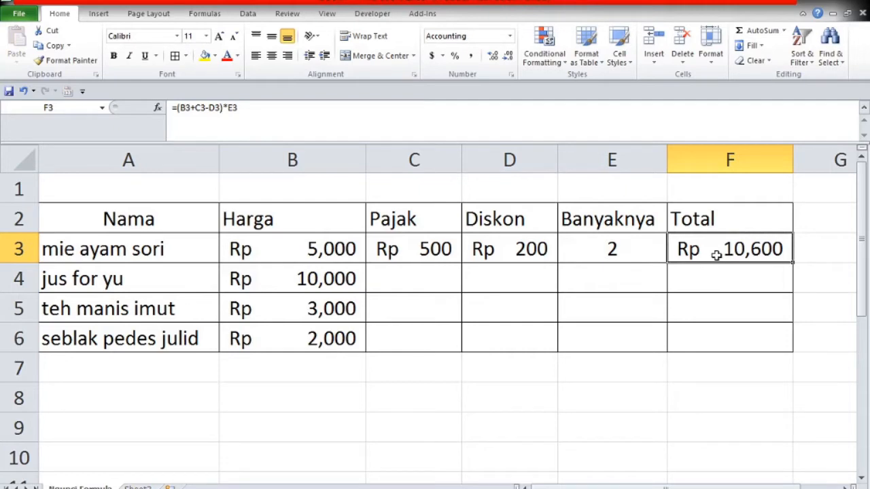
key(ctrl+c)
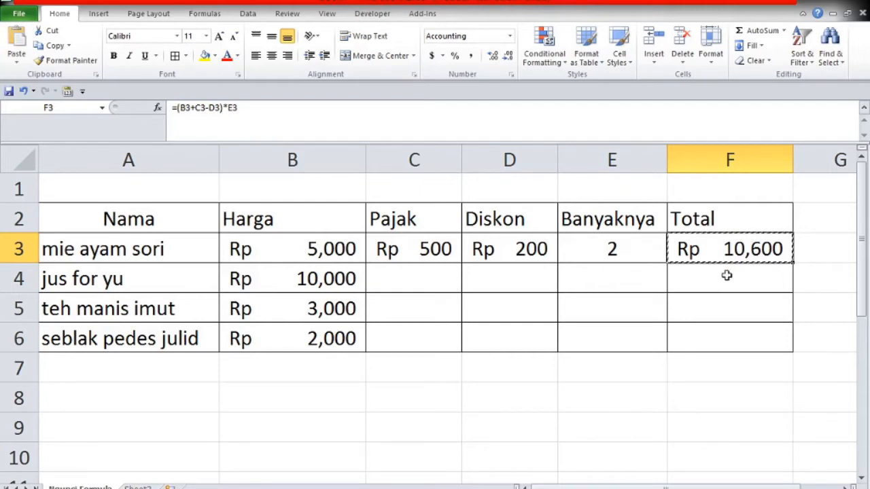
key(Escape)
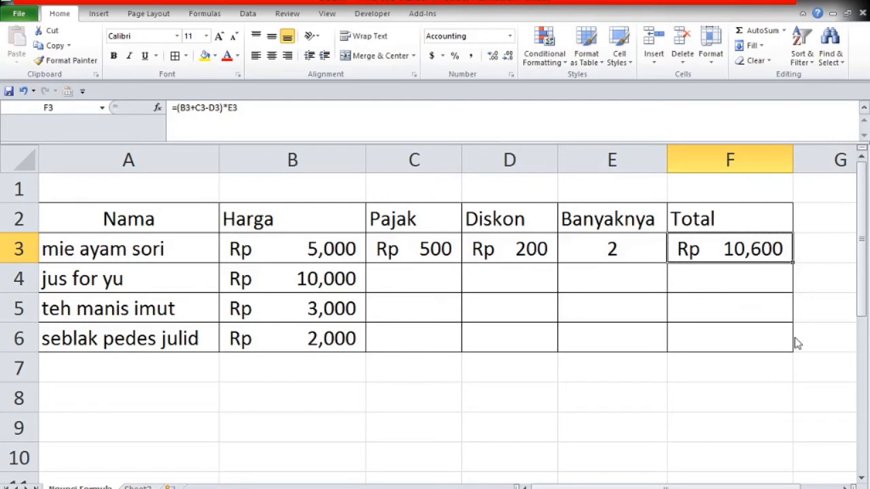
key(ctrl+c)
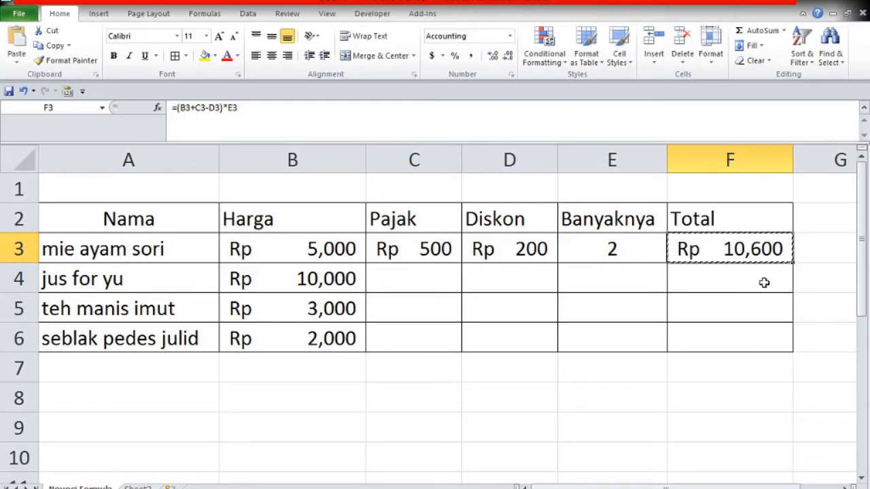
key(Escape)
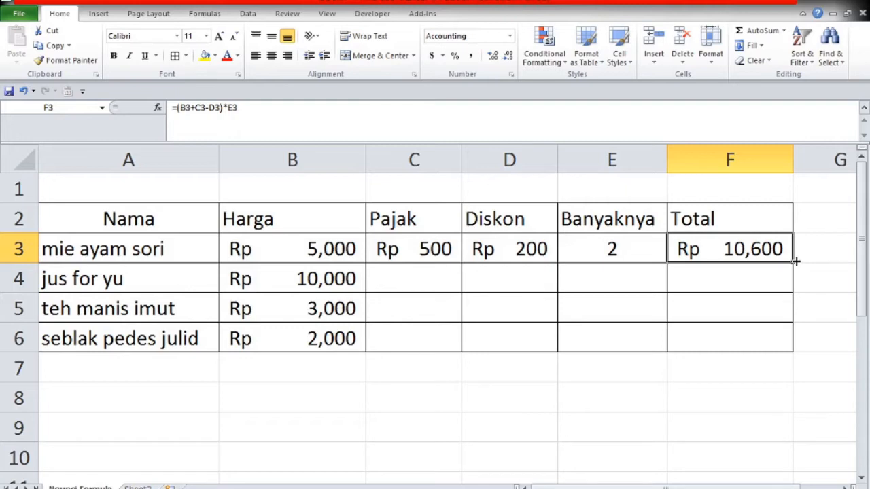
- Fill the Total formula from F3 down to F4 for jus for yu
drag(795, 261, 796, 286)
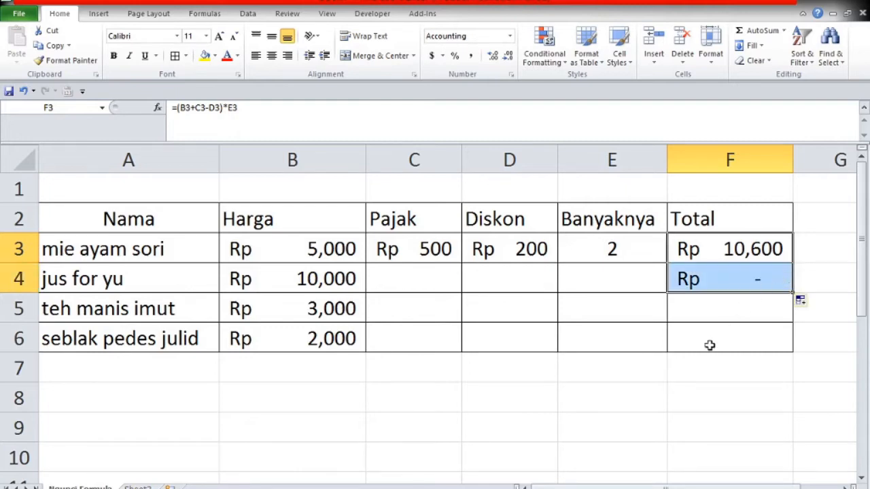
click(716, 307)
click(607, 283)
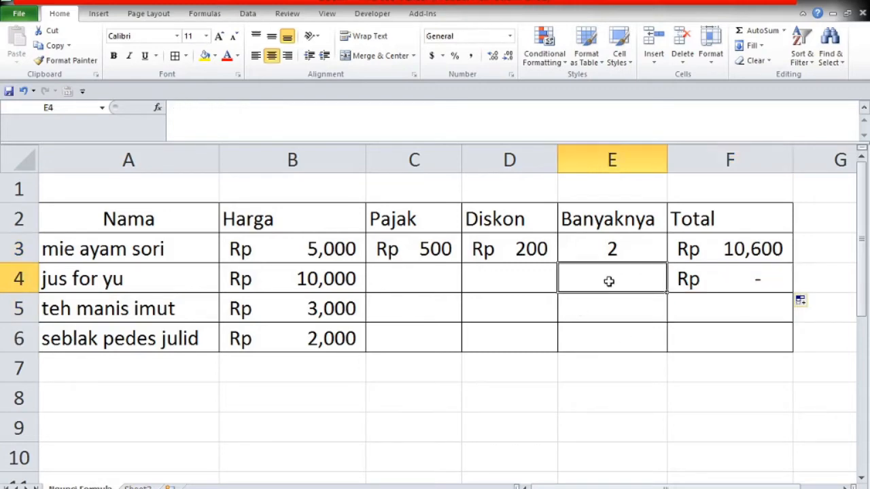
- Compare the Total formulas in F3 and F4 and the cells each one refers to, without changing them
click(763, 281)
click(765, 244)
click(753, 267)
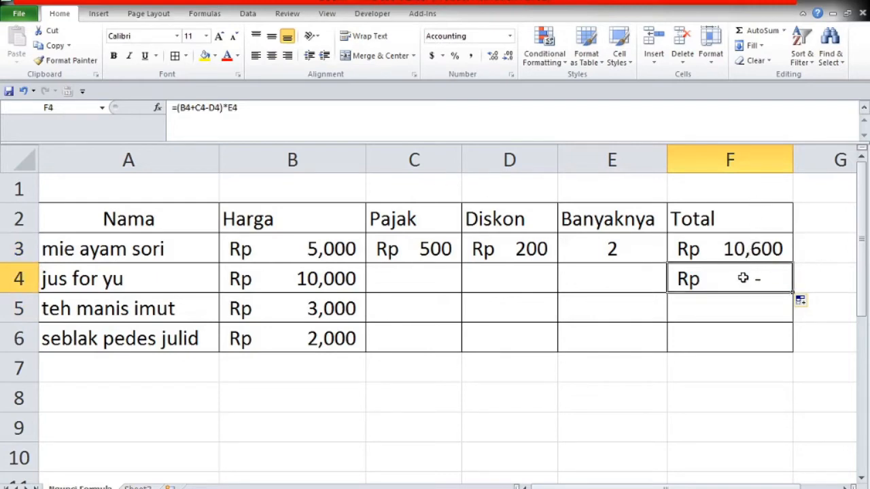
click(503, 115)
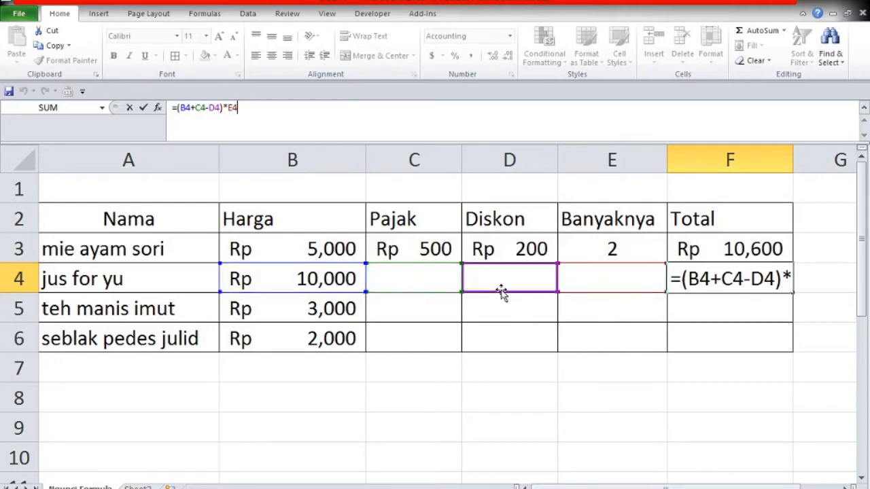
key(ctrl+Return)
click(713, 247)
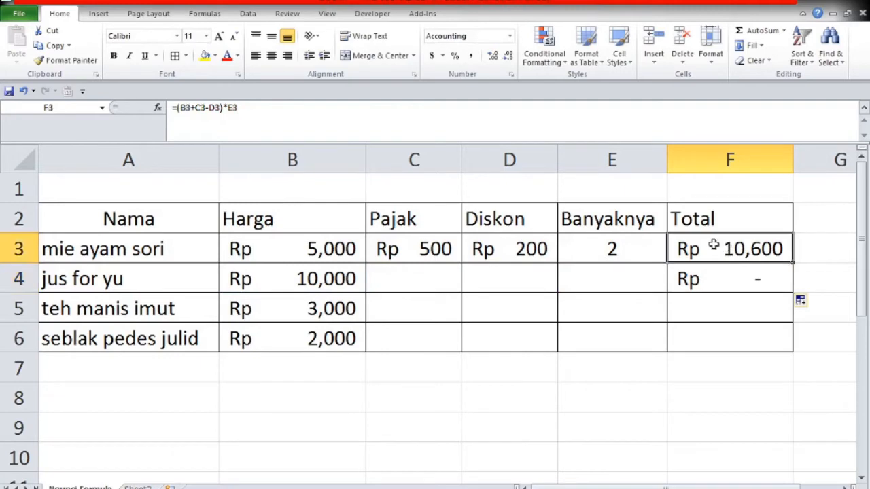
click(263, 110)
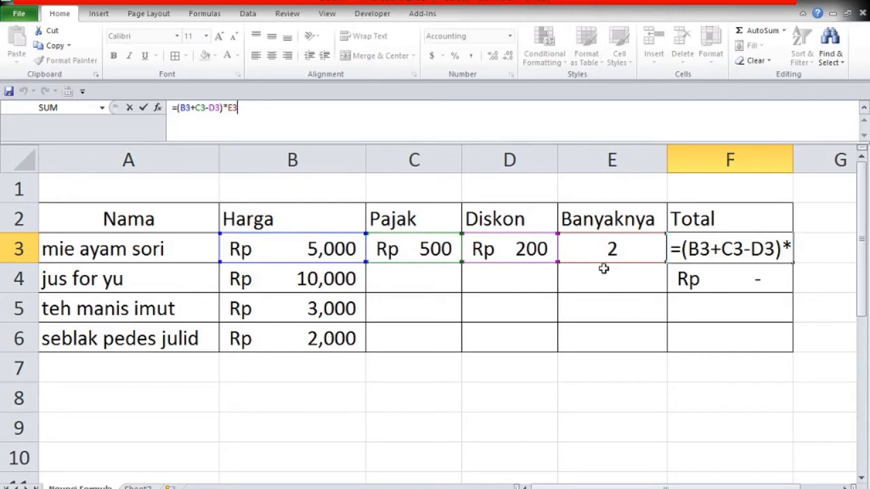
key(ctrl+Return)
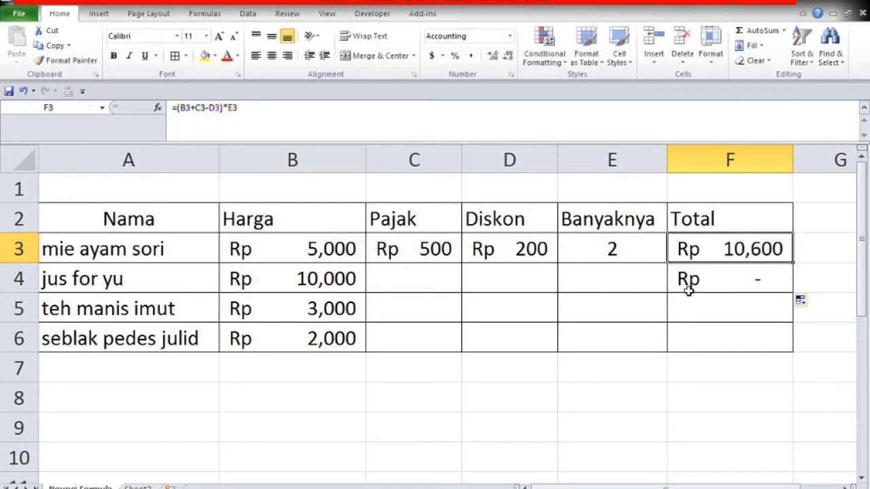
click(701, 273)
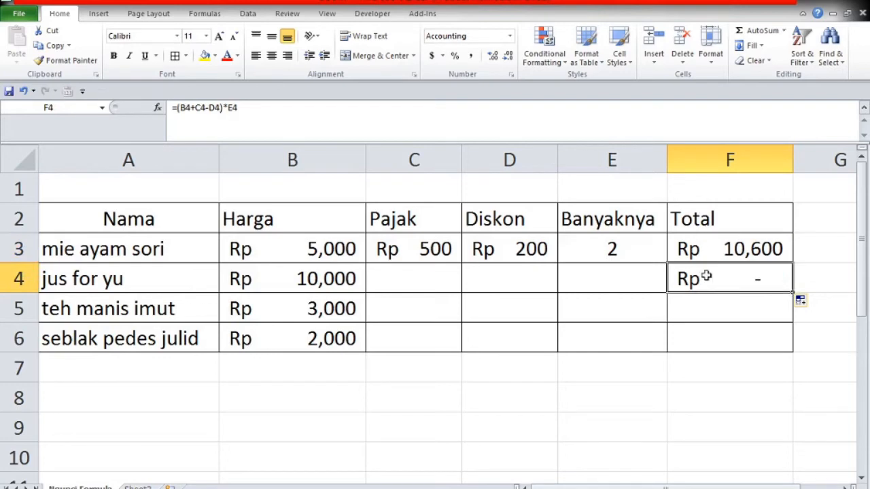
- Inspect which price, tax, discount and quantity cells the Total formula in F4 refers to, leaving the formula as it is
click(312, 106)
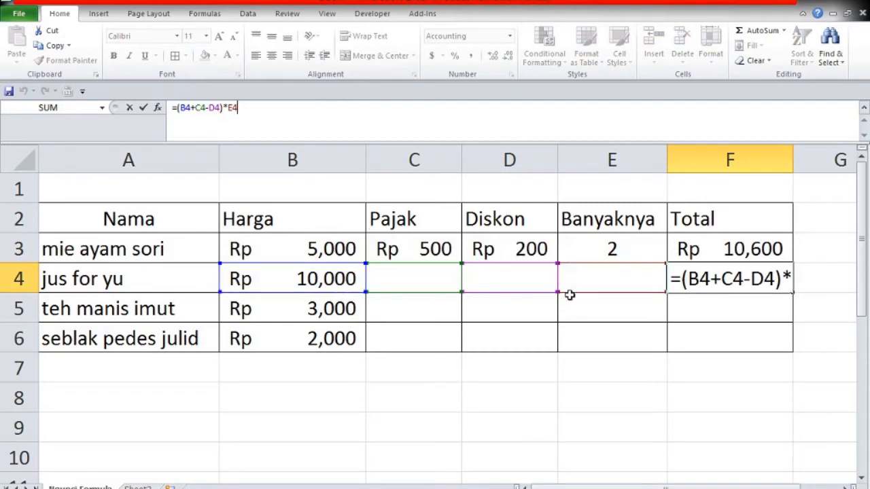
key(Return)
click(421, 312)
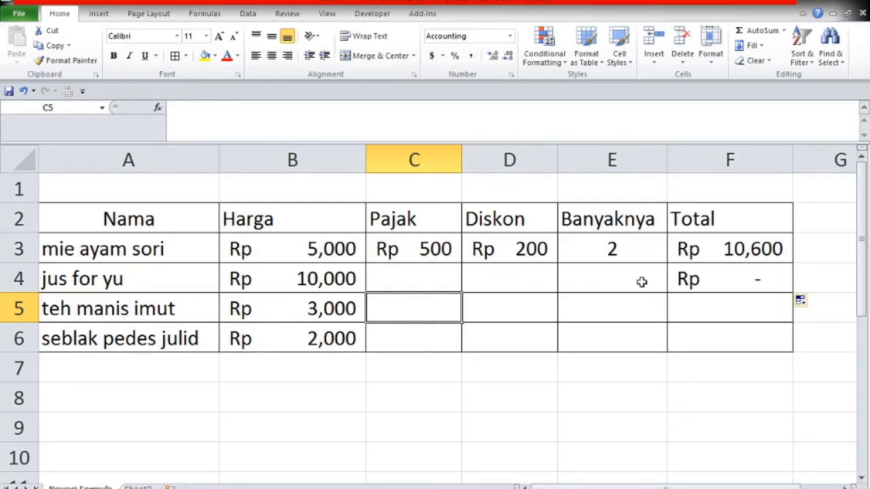
click(394, 250)
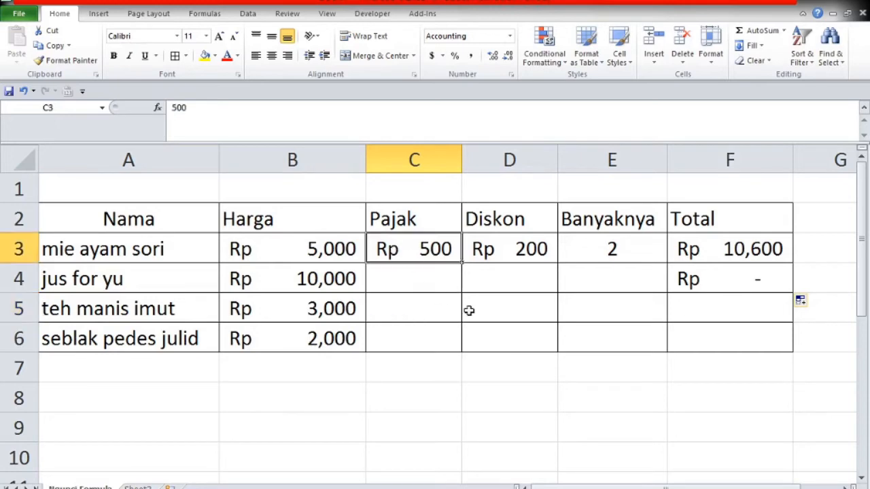
shift+click(431, 336)
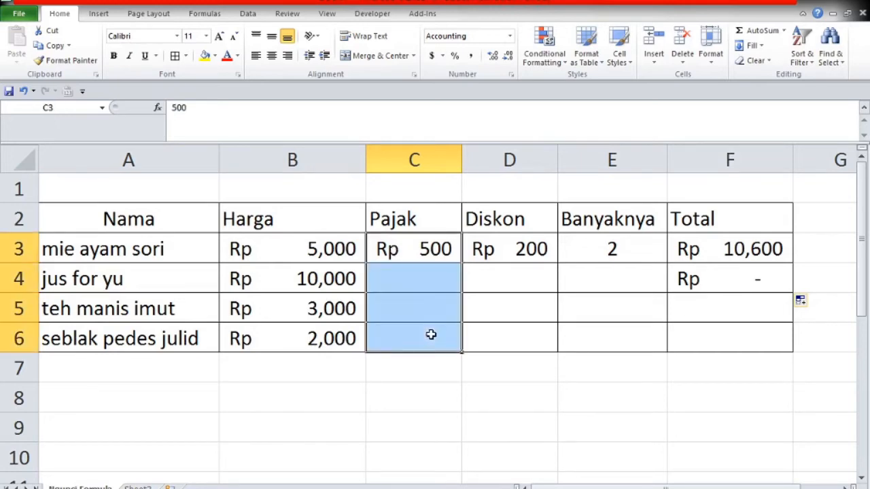
click(416, 279)
- Copy the Pajak and Diskon amounts of mie ayam sori from C3:D3 to the three items below in C4:D6
click(414, 244)
key(ctrl+c)
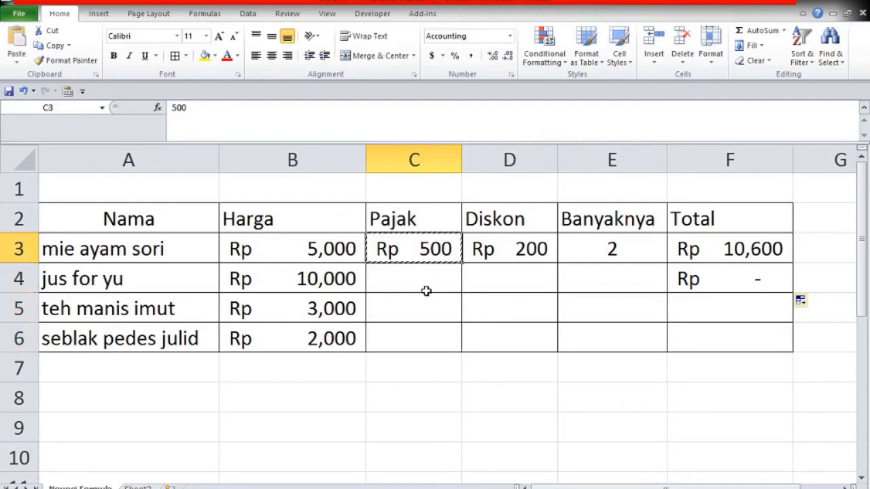
key(Escape)
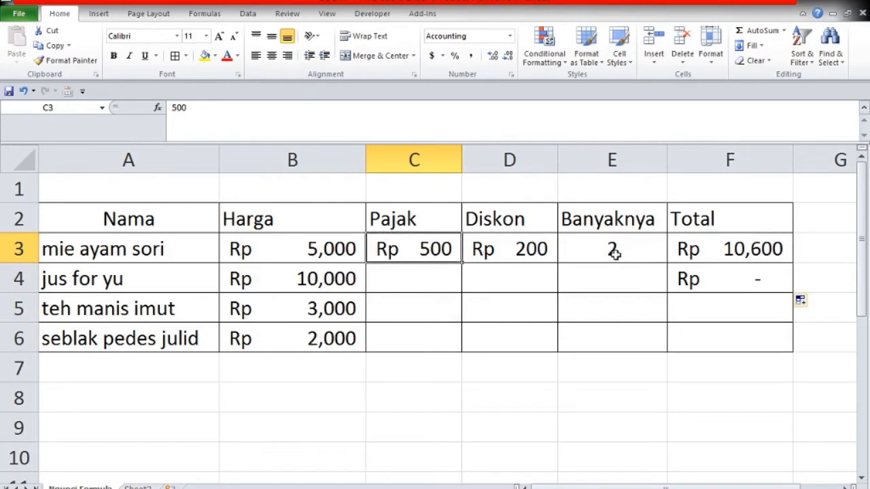
shift+click(530, 250)
key(ctrl+c)
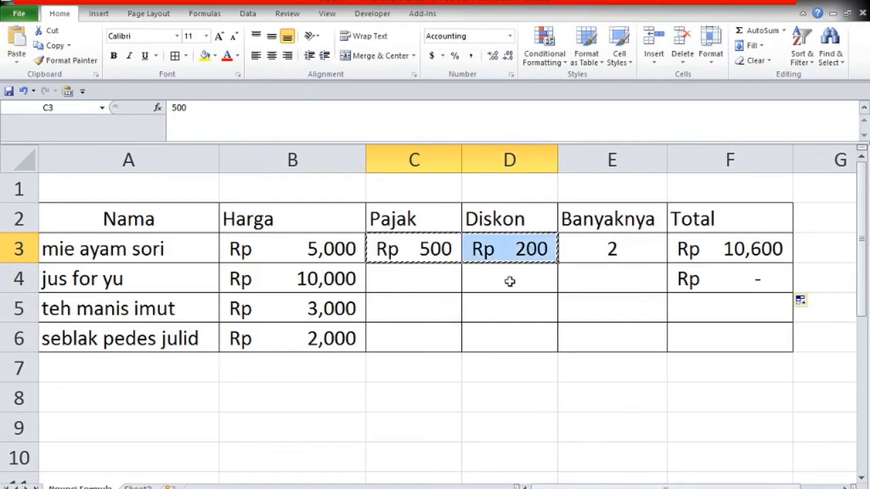
drag(408, 279, 483, 328)
key(ctrl+v)
key(Escape)
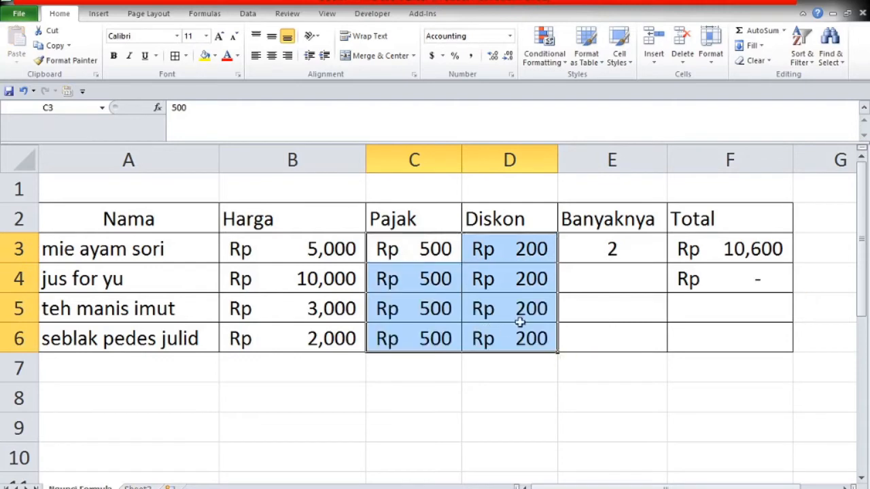
- Set the Banyaknya of jus for yu in E4 to 1
click(644, 306)
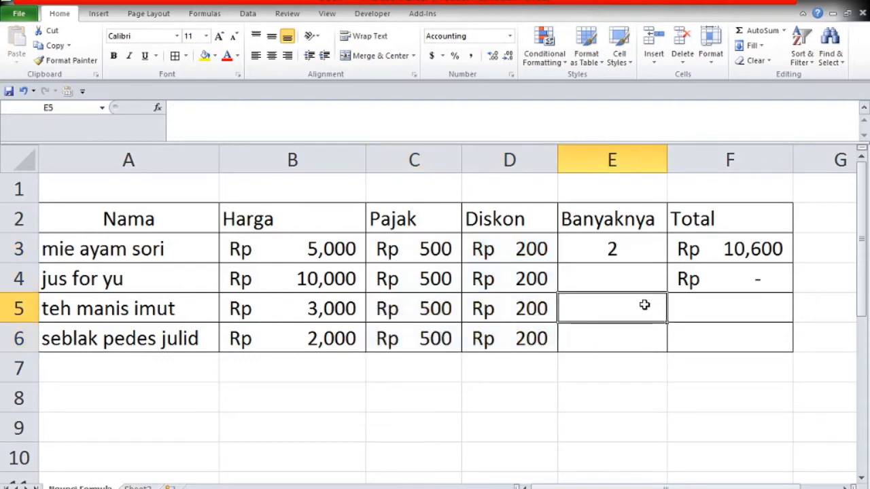
click(612, 274)
text(1)
key(Return)
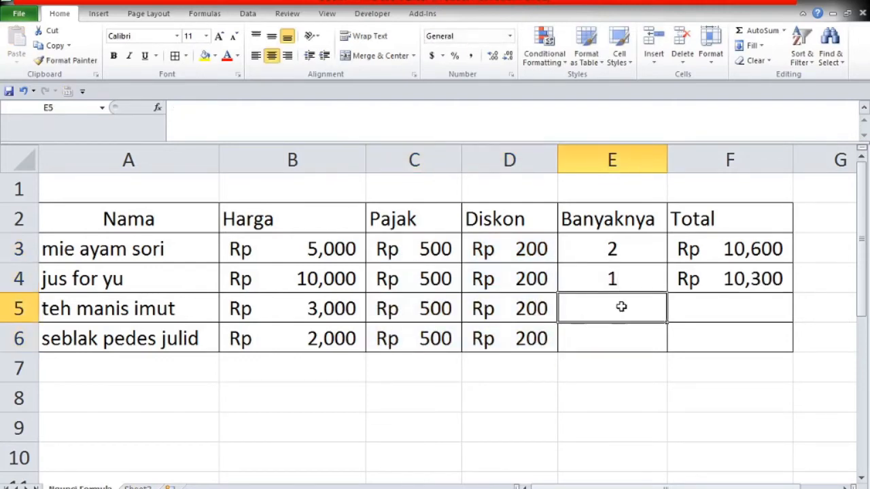
- Fill the Total formula from F4 down to F6 for teh manis imut and seblak pedes julid
click(775, 277)
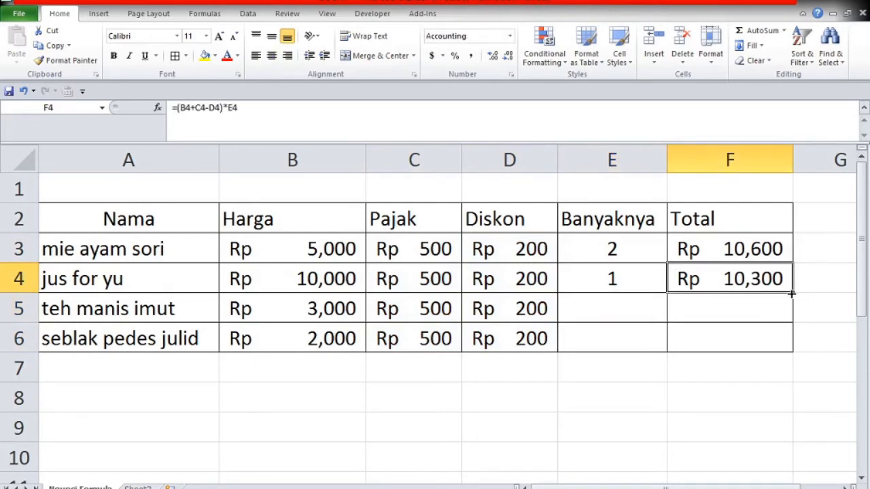
drag(793, 293, 783, 341)
click(609, 373)
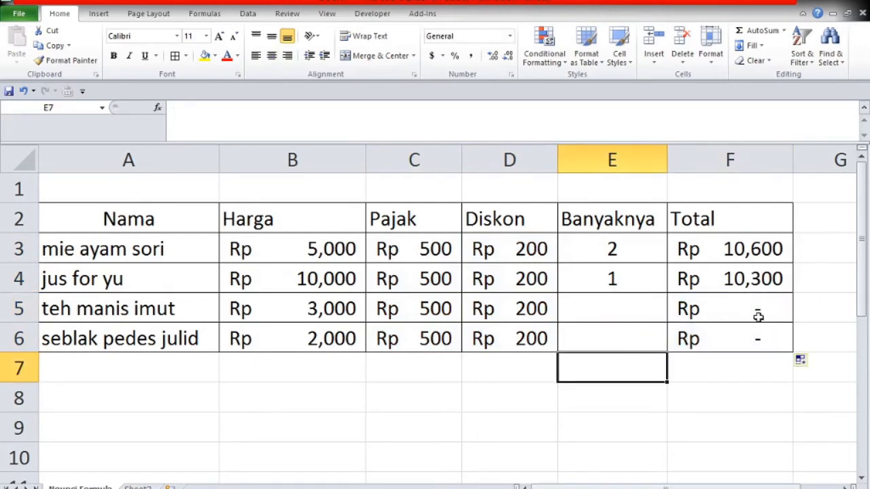
- Set the Banyaknya of teh manis imut in E5 to 3 and of seblak pedes julid in E6 to 5
click(605, 304)
text(3)
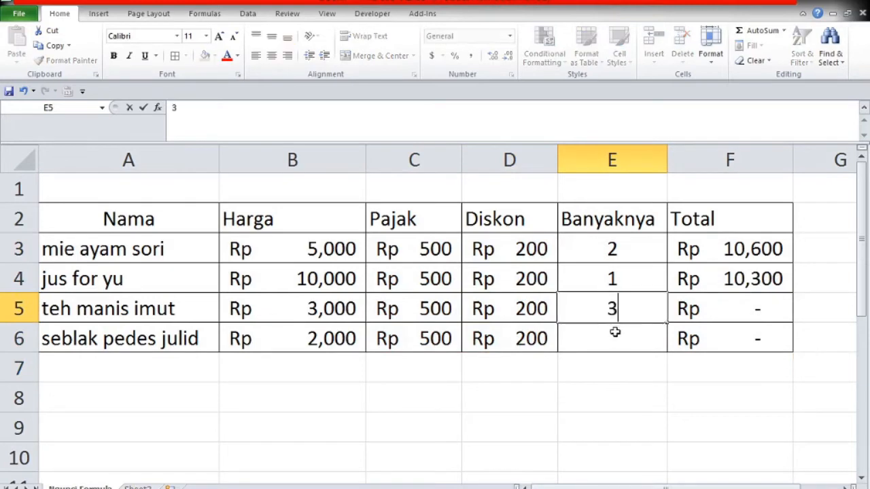
key(Return)
text(5)
click(621, 374)
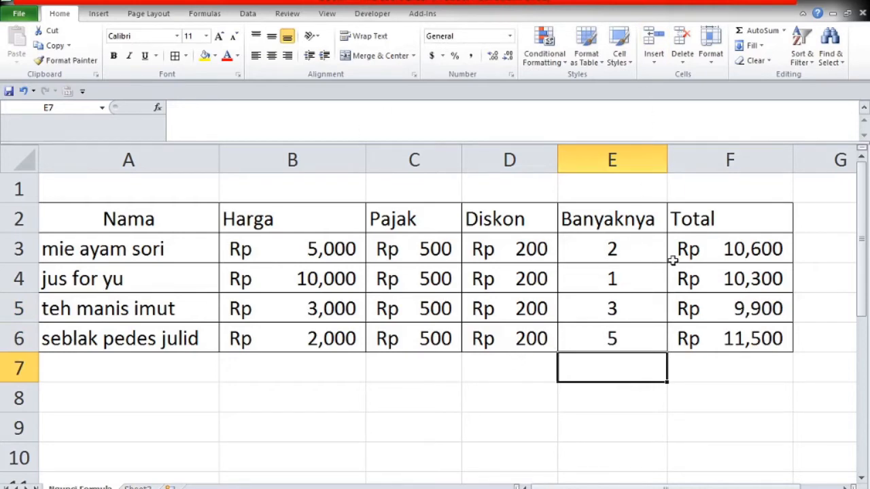
click(693, 251)
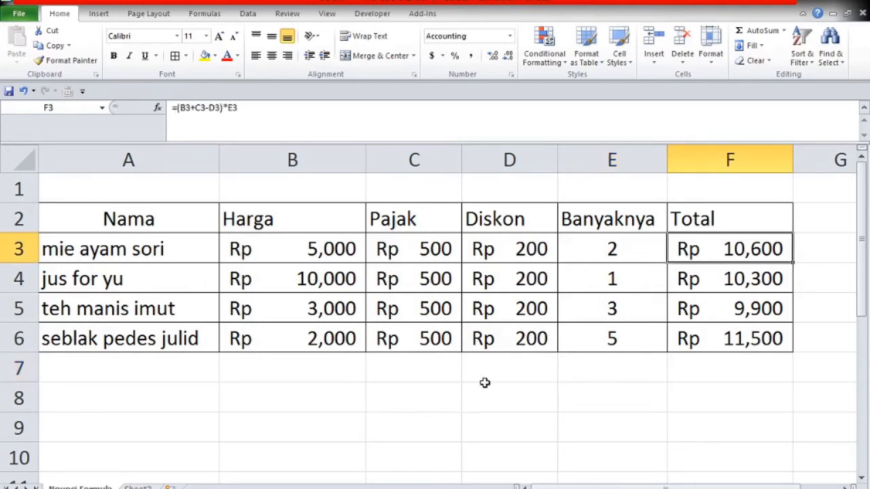
- Add up the Total column in F7 with the formula =sum(F3:F6)
click(730, 362)
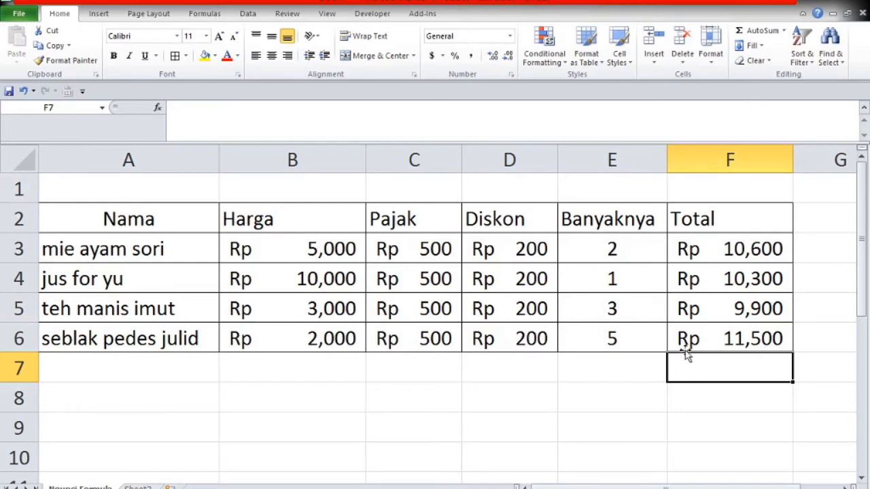
text(=s)
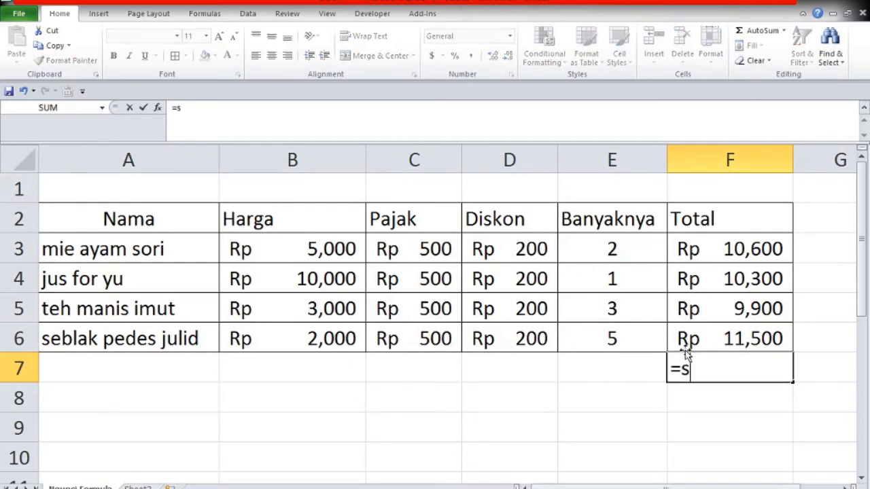
text(um()
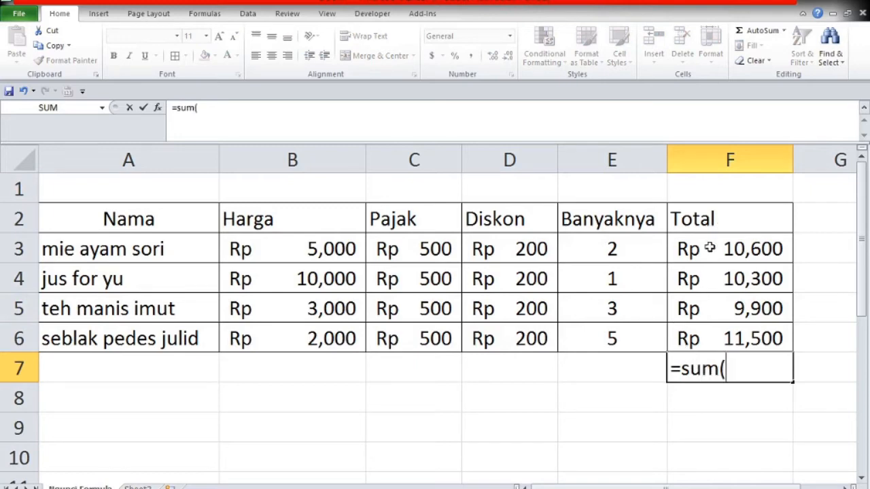
drag(709, 249, 701, 328)
text())
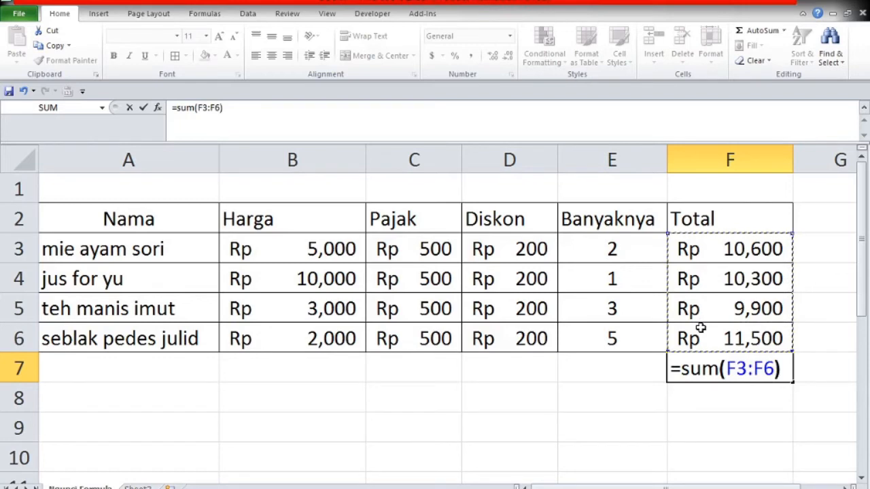
key(Return)
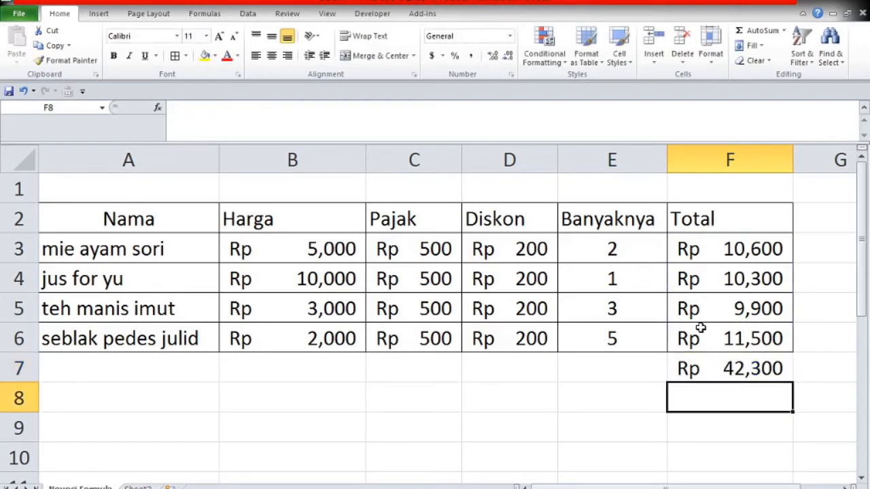
- Replace the grand total formula in F7 with the cell-by-cell addition =F3+F4+F5+F6
click(734, 367)
key(Delete)
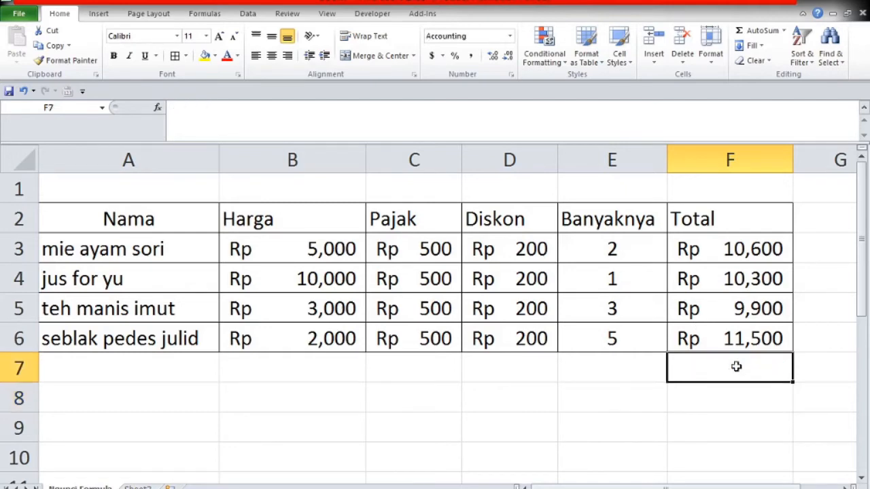
text(=)
click(729, 252)
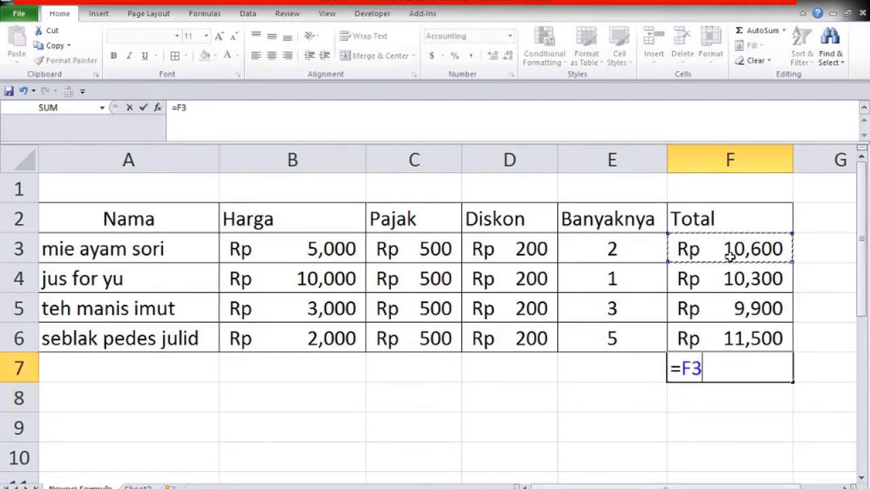
text(+)
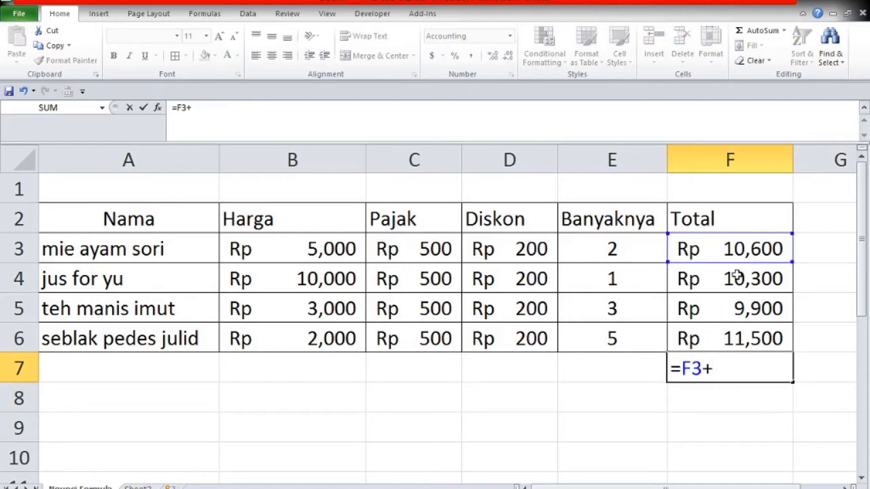
click(738, 277)
text(+)
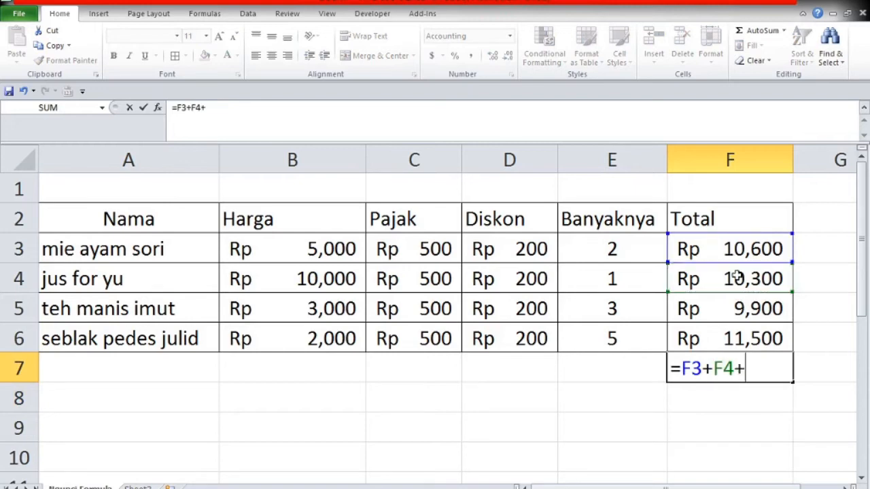
click(738, 310)
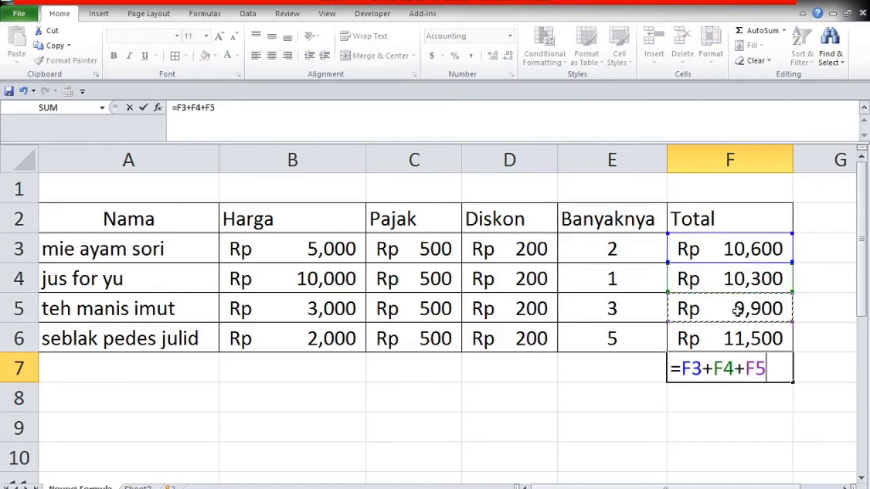
text(+)
click(729, 336)
key(Return)
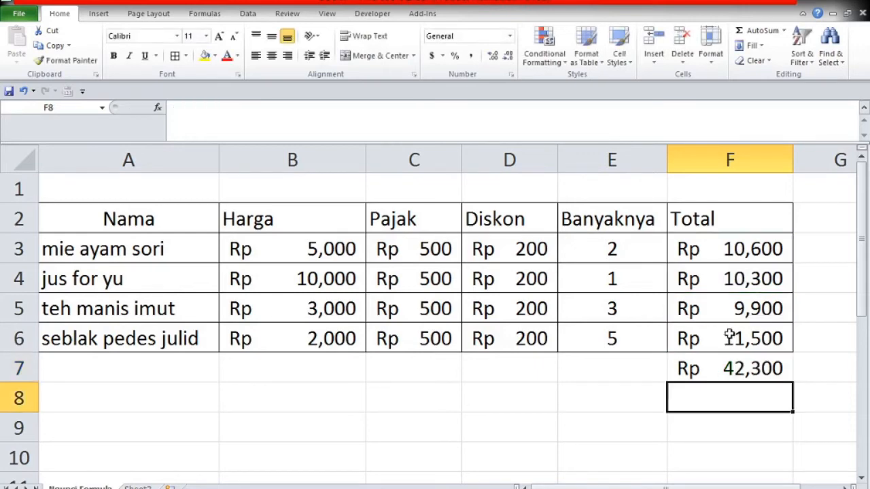
- Clear the cell-by-cell addition from F7 and enter =sum(F3:F6) as the grand total instead
click(707, 373)
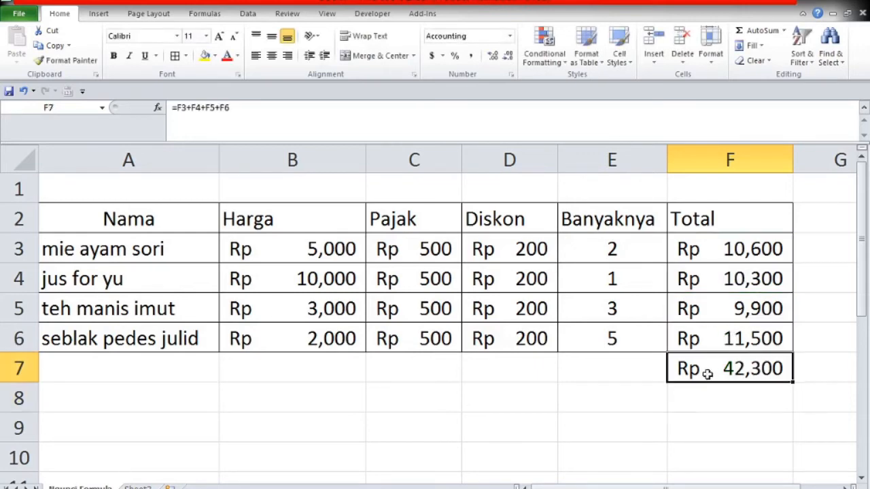
key(Delete)
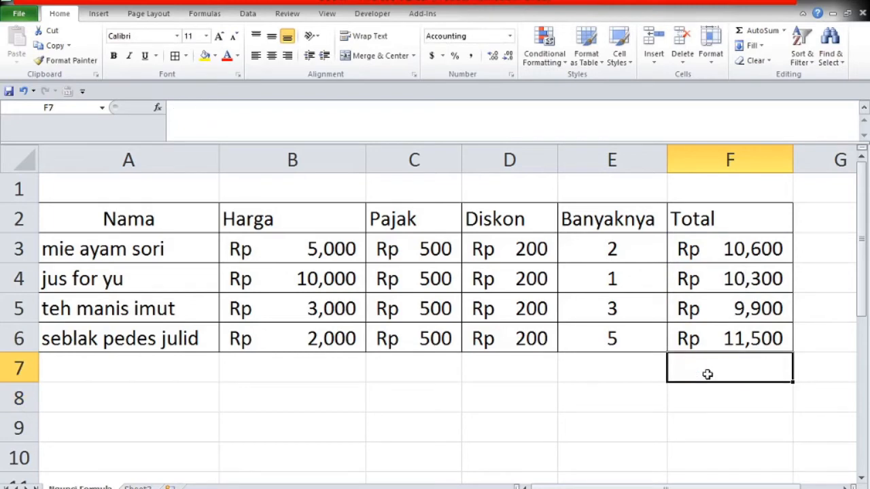
text(=)
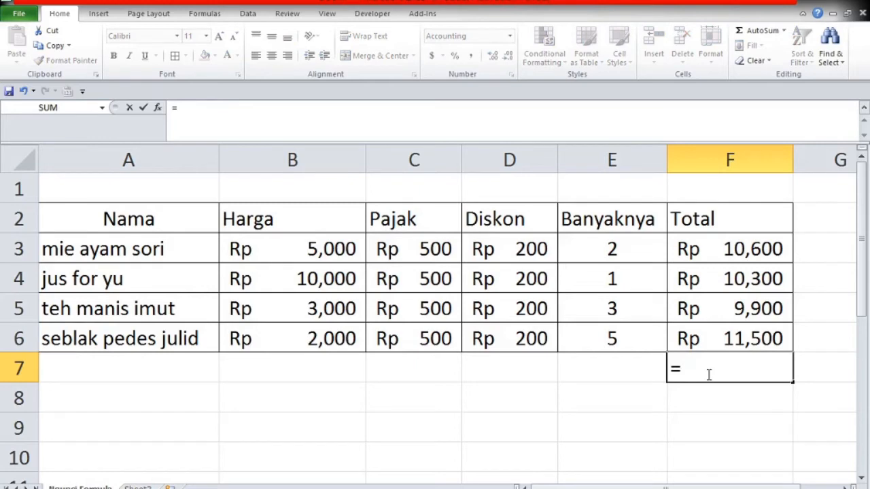
text(sum()
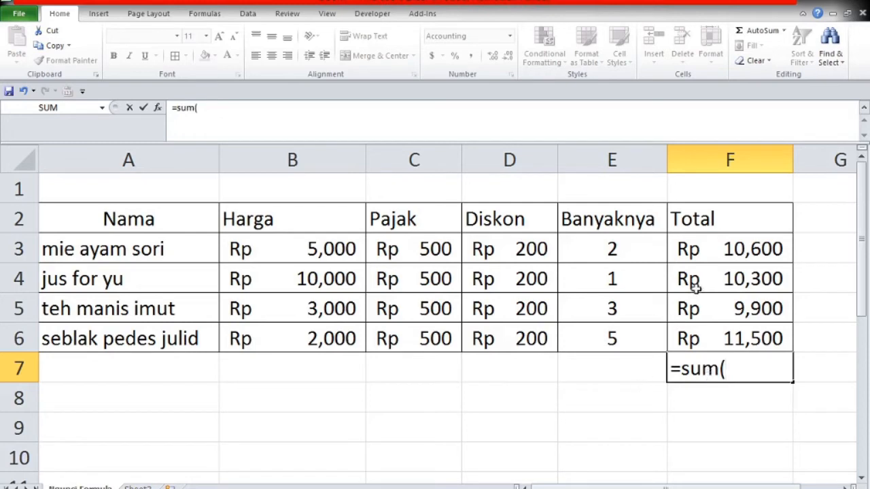
drag(708, 245, 705, 331)
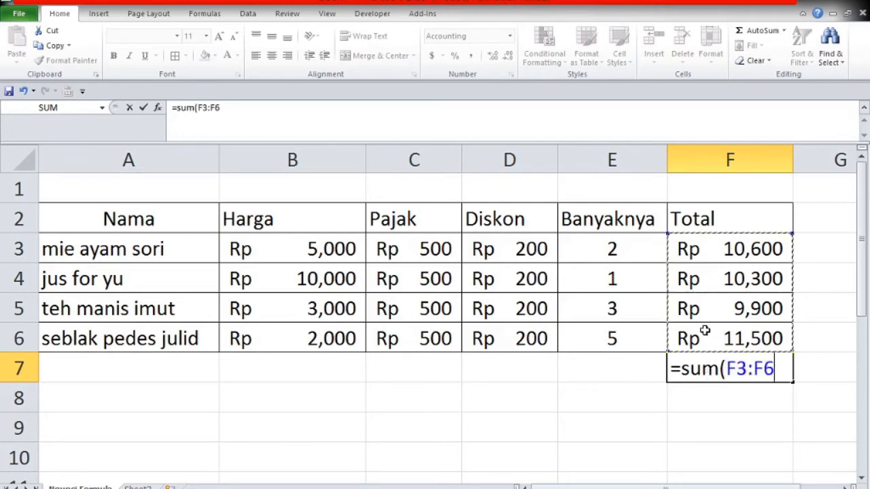
text())
key(Return)
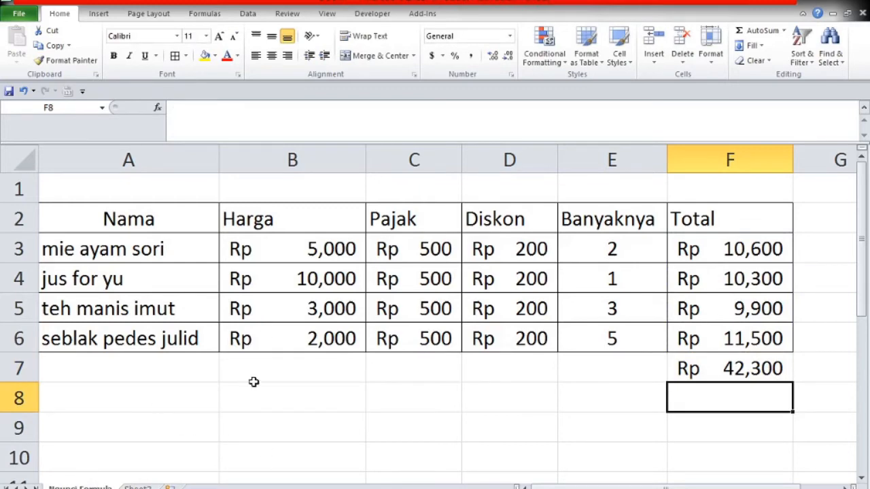
- Enter the label "yang makan" in A8 below the menu table
click(140, 401)
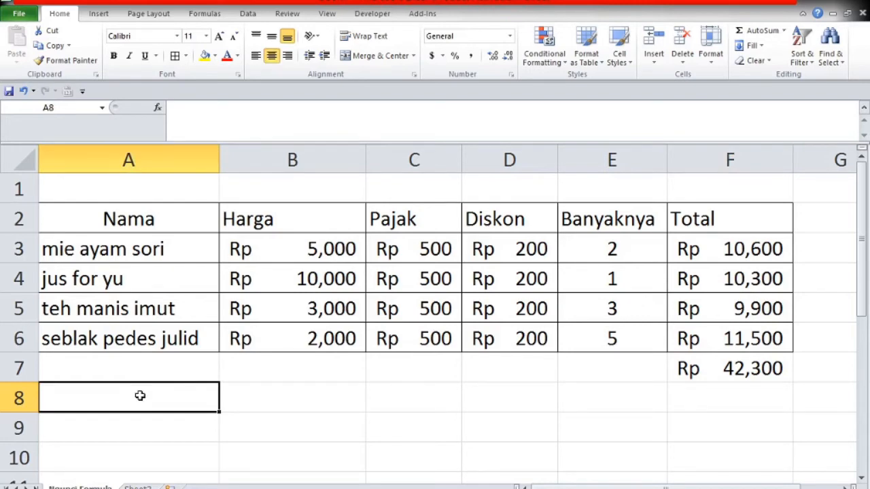
text(yang makan)
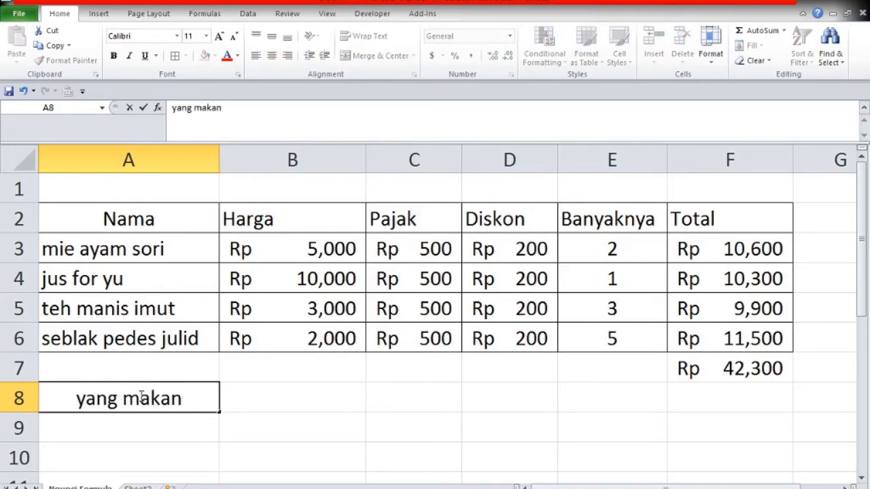
key(Return)
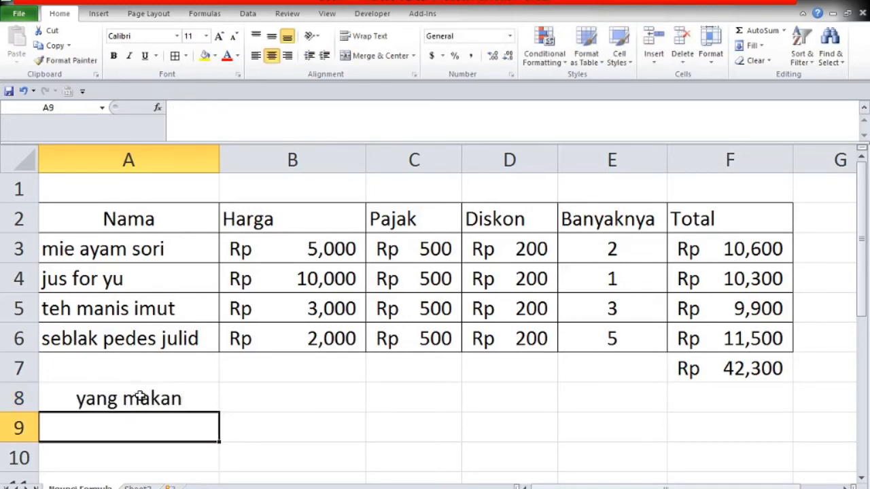
- Enter 3 as the number of people eating in B8, beside the "yang makan" label
key(Up)
key(Right)
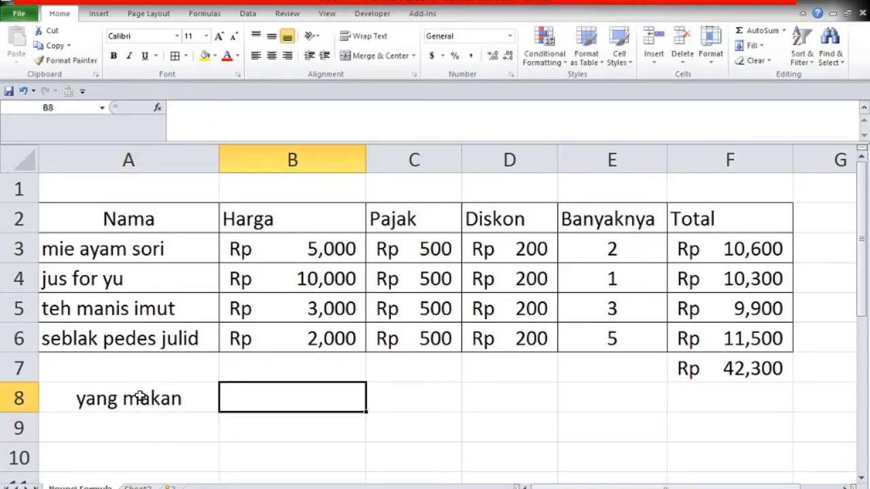
text(3)
key(Return)
key(Left)
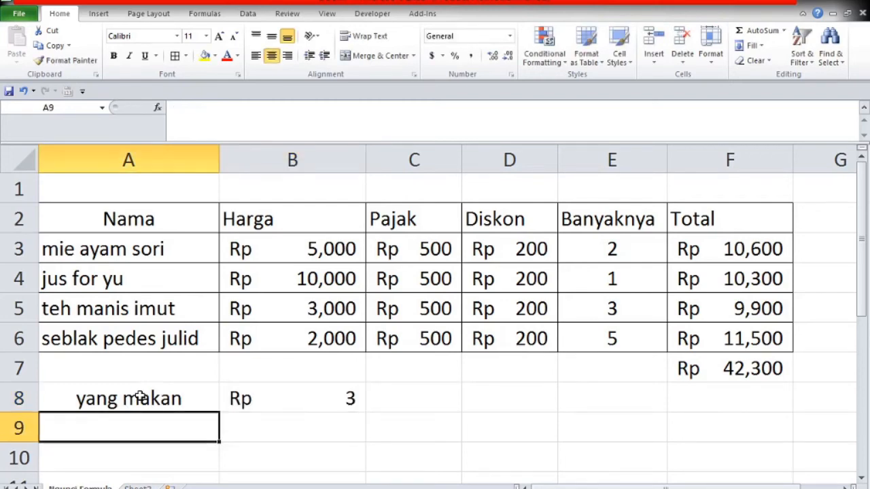
- Change the number format of B8 to General and centre its value
key(Up)
key(Right)
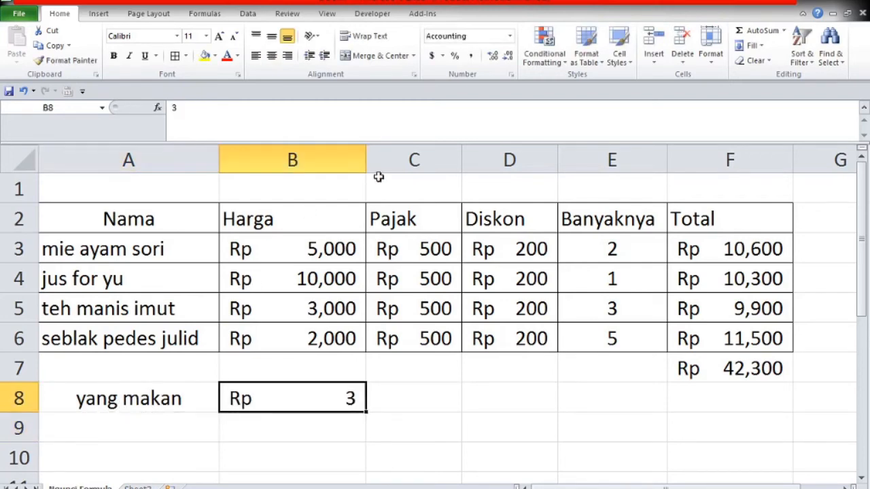
click(511, 37)
click(493, 63)
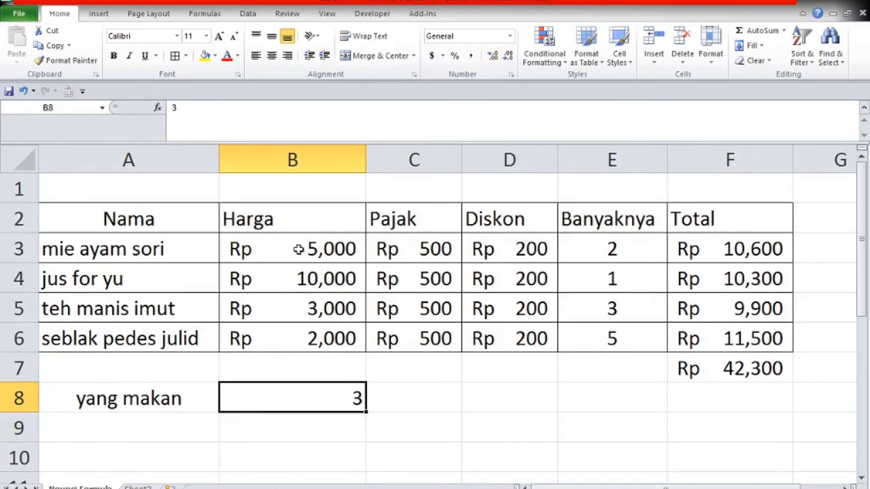
click(272, 56)
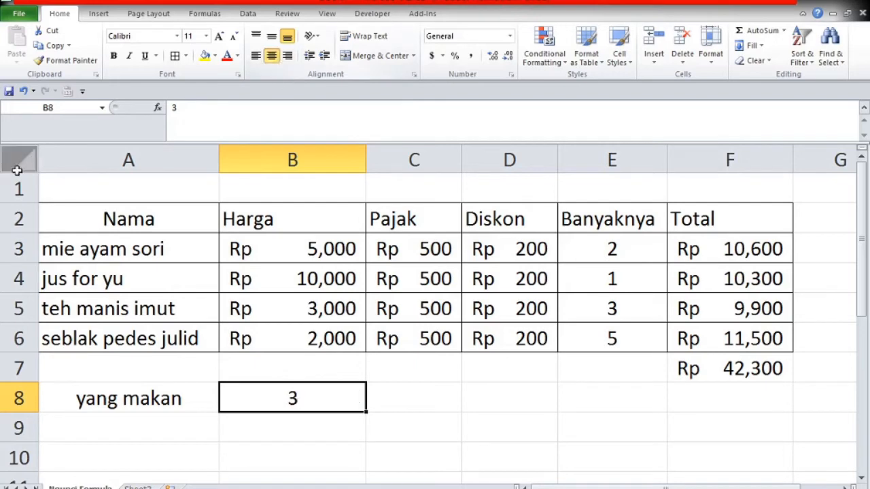
- Enter the label "patungan / orang" in A9, below "yang makan"
click(163, 418)
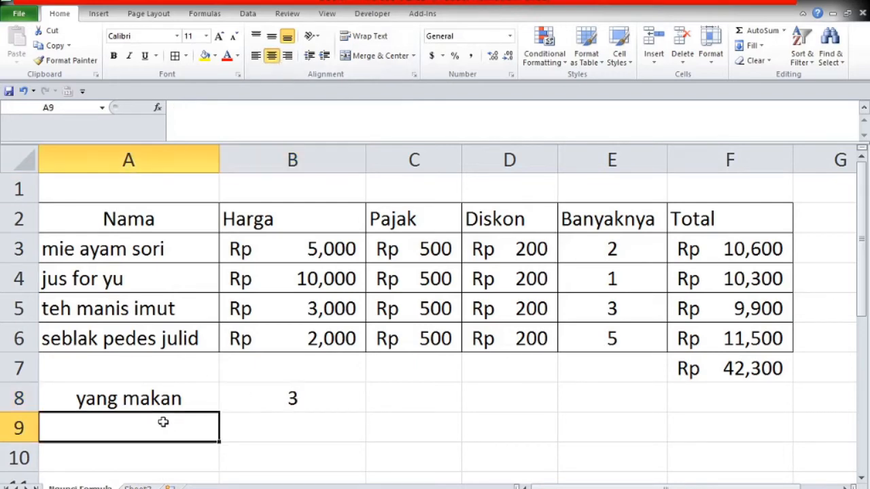
click(211, 406)
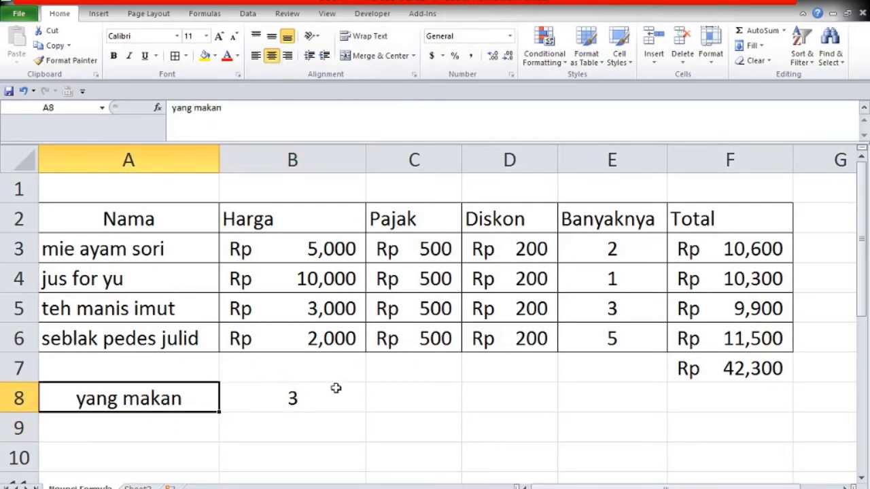
click(296, 397)
click(208, 422)
text(p)
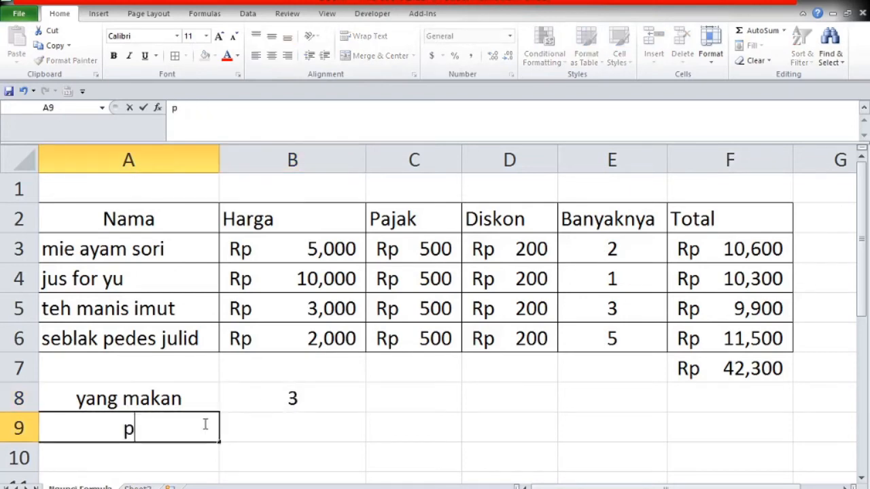
text(atung)
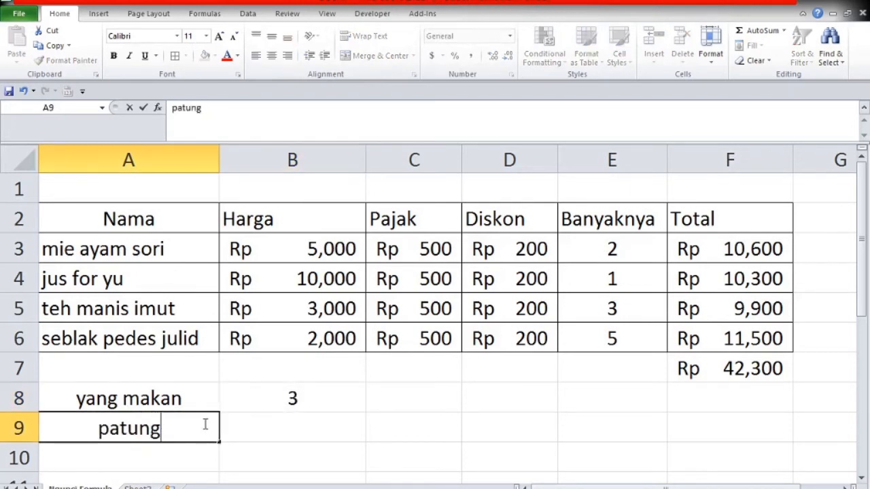
text(an / orang)
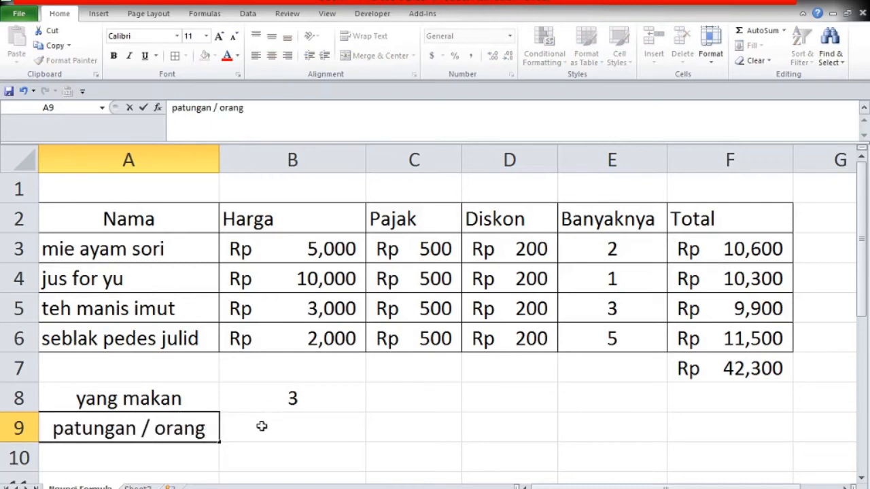
click(325, 428)
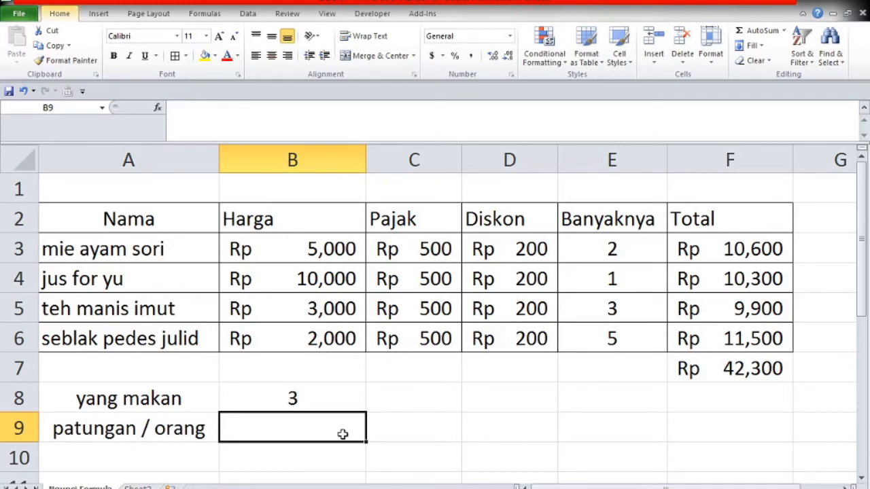
click(509, 422)
click(354, 428)
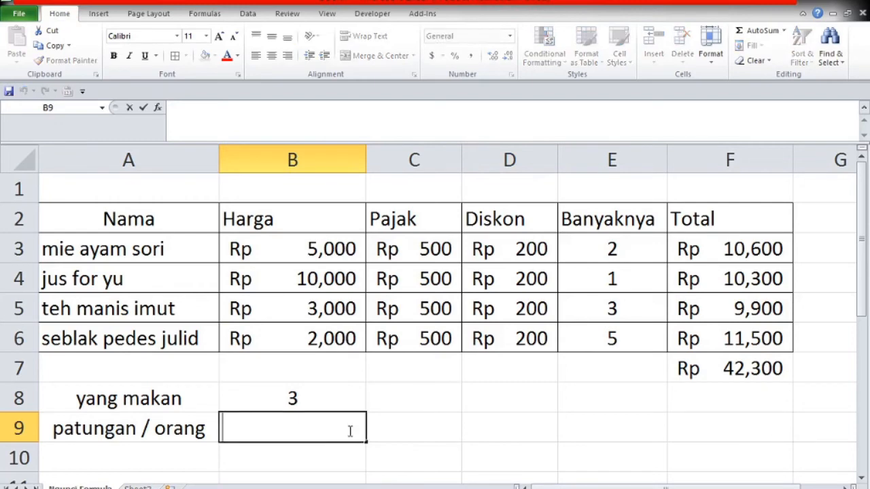
text(////)
key(BackSpace)
key(BackSpace)
key(BackSpace)
key(BackSpace)
text(\)
key(BackSpace)
text(/)
key(BackSpace)
click(442, 408)
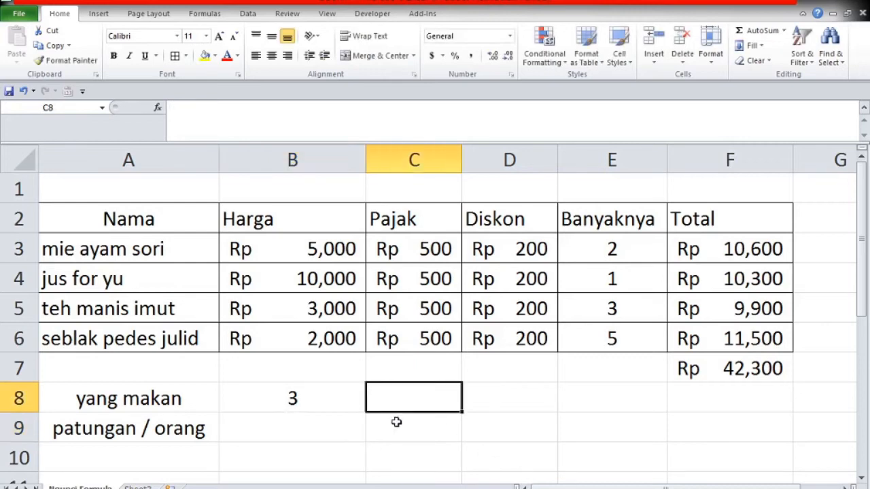
- Calculate each person's share in B9 by dividing the grand total by the number of people with =F7/B8
click(342, 430)
text(=)
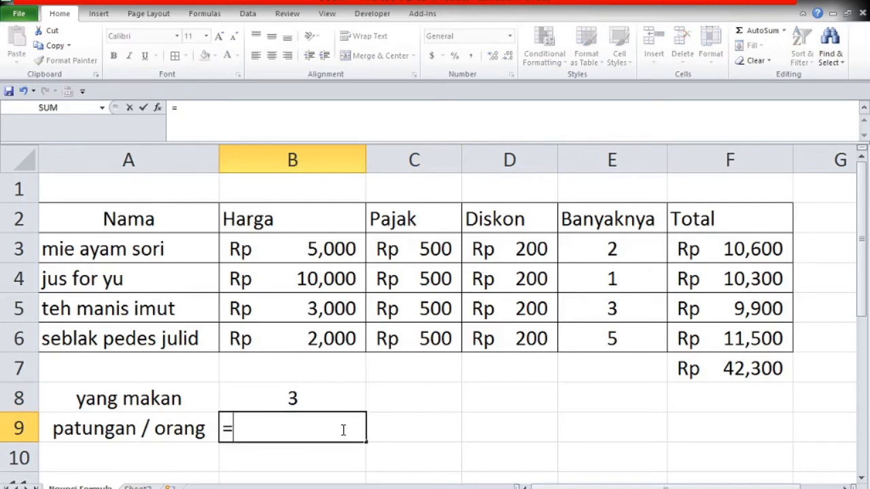
click(728, 367)
text(/)
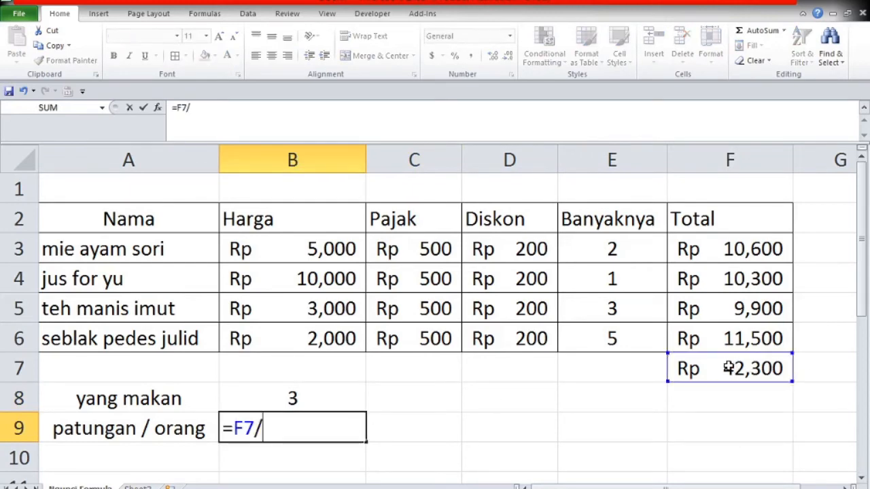
click(306, 394)
key(Return)
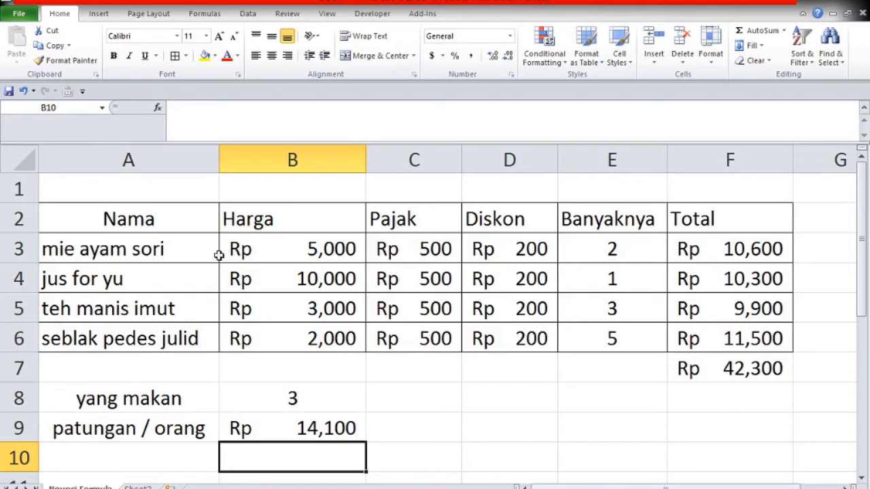
- Copy the total formula from F3 into F4 and check the cell references F4 uses
click(727, 254)
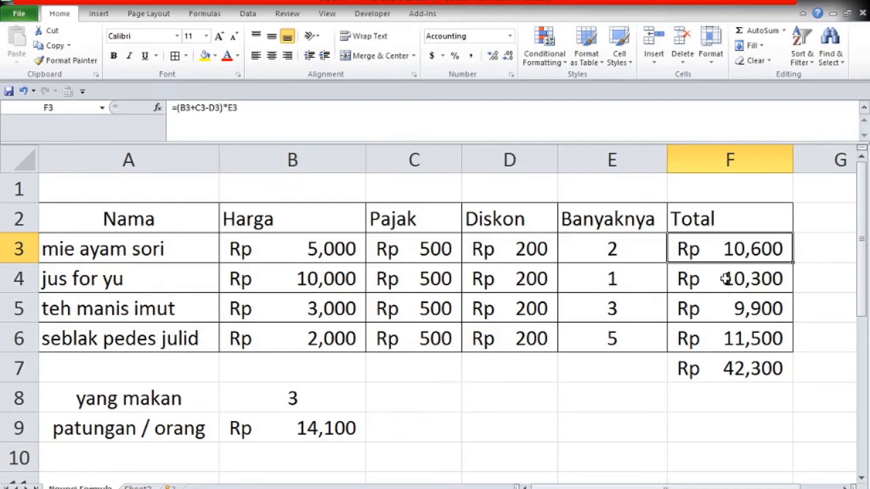
click(725, 279)
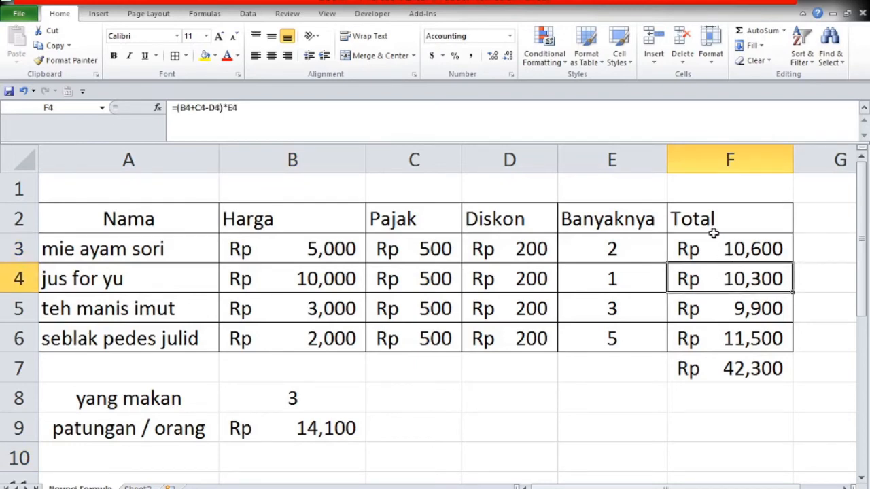
click(713, 248)
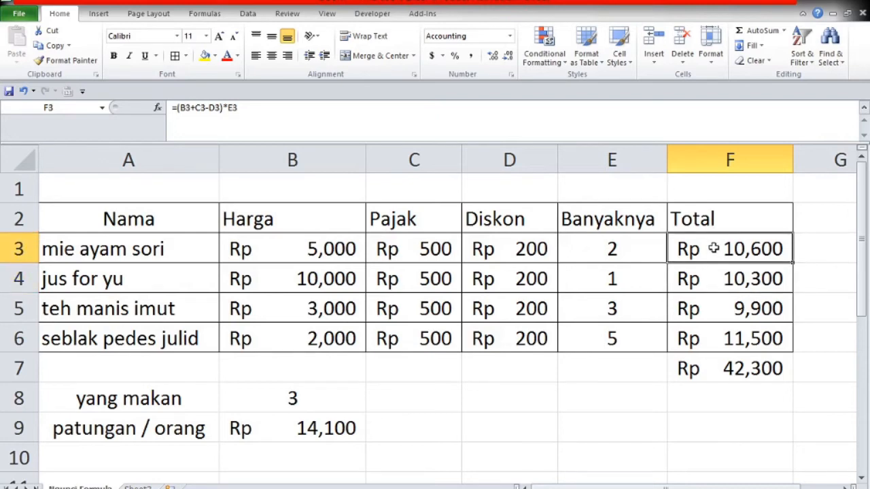
key(ctrl+c)
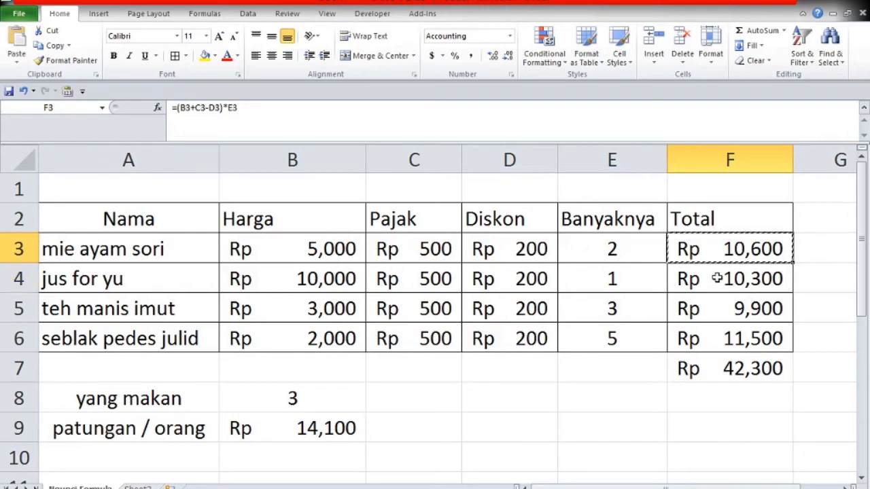
click(717, 278)
key(ctrl+v)
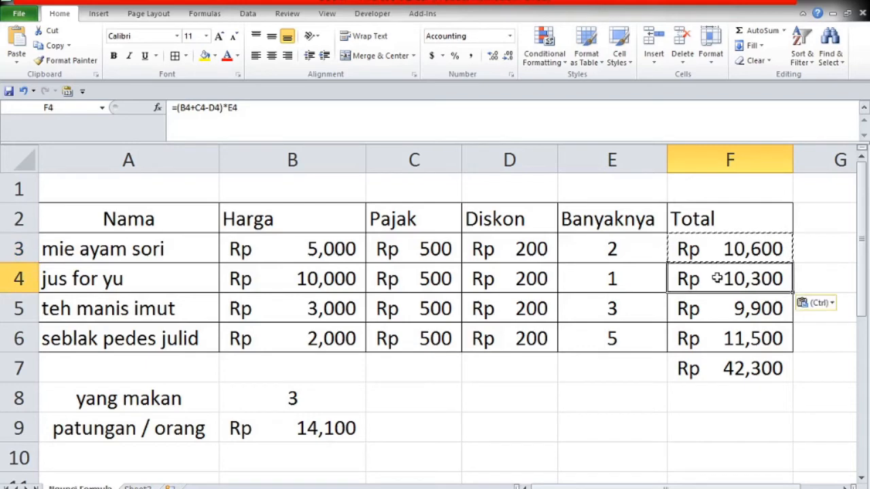
key(Escape)
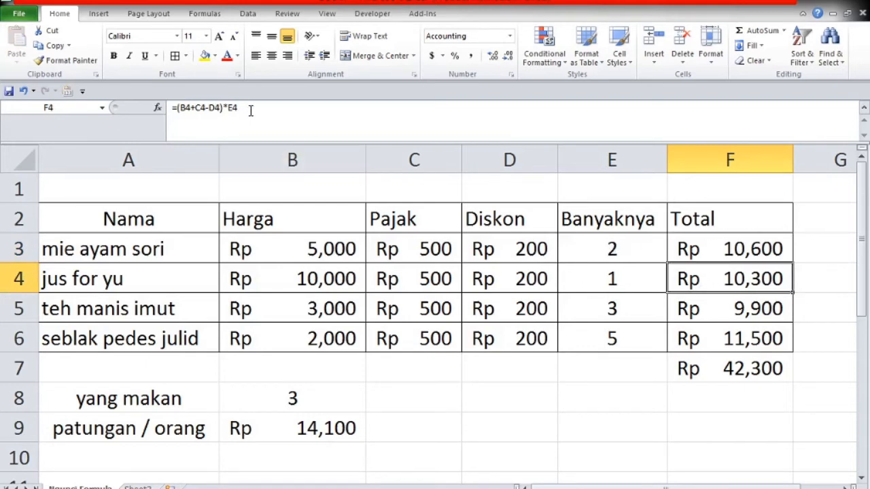
click(251, 111)
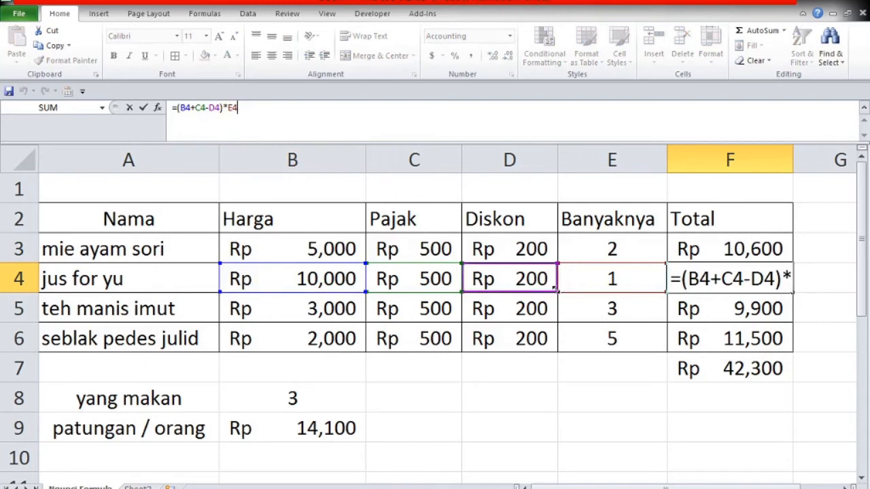
key(ctrl+Return)
- Copy the menu table with its grand total, A2:F7, and paste it lower on the sheet starting at A19
scroll(526, 397, down, 3)
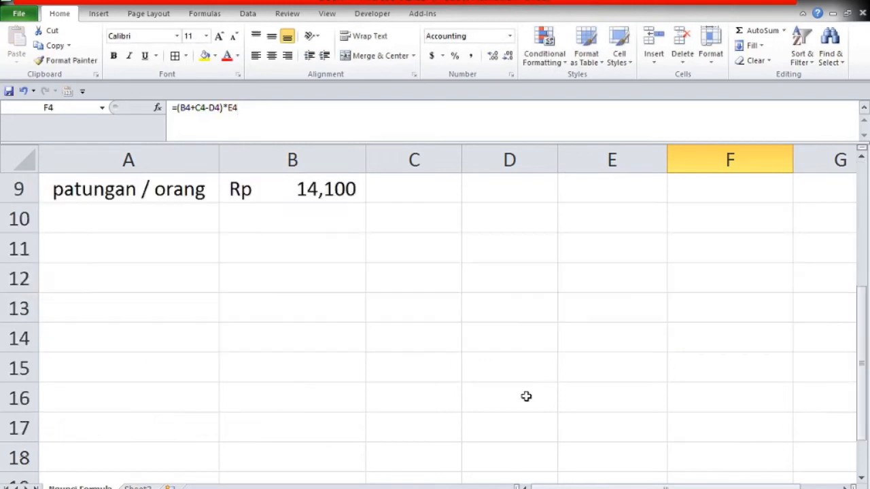
scroll(526, 397, up, 3)
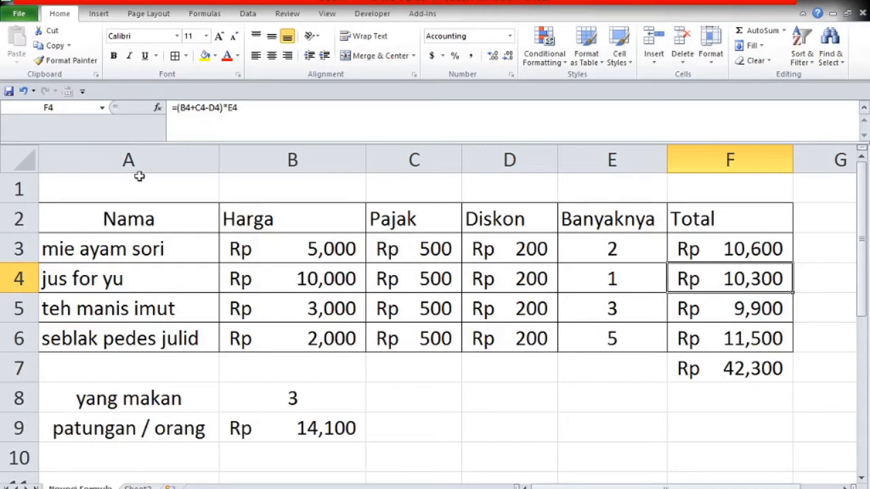
drag(136, 204, 509, 369)
key(ctrl+c)
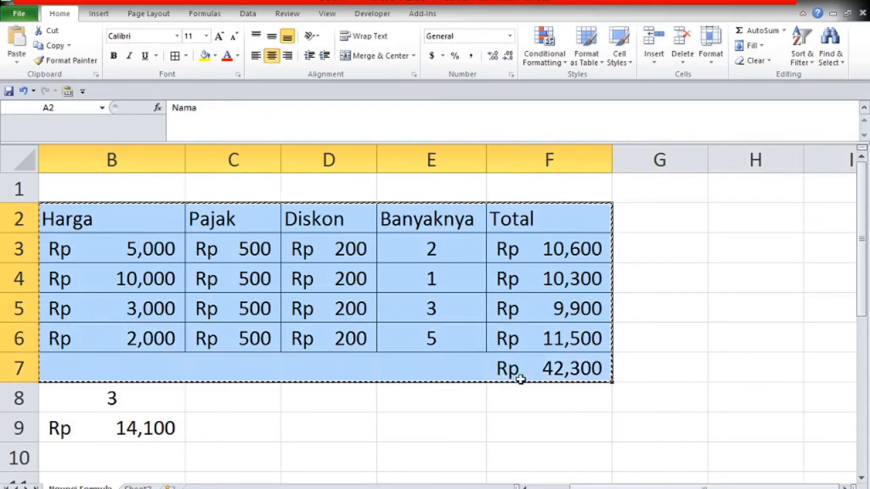
drag(609, 487, 570, 487)
scroll(208, 344, down, 5)
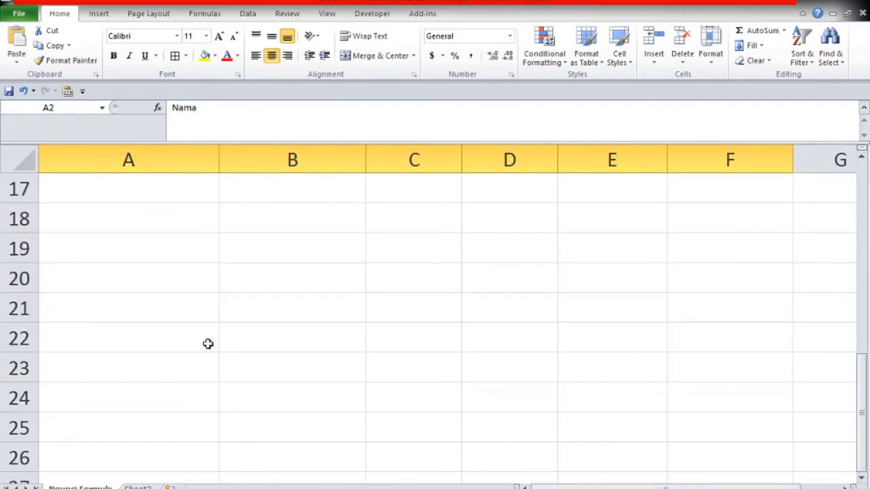
scroll(208, 344, up, 3)
scroll(102, 303, down, 3)
click(77, 244)
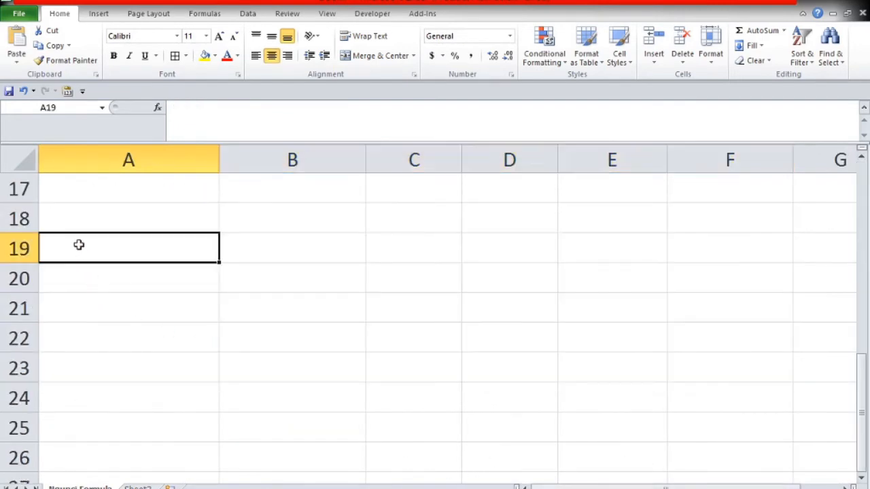
key(ctrl+v)
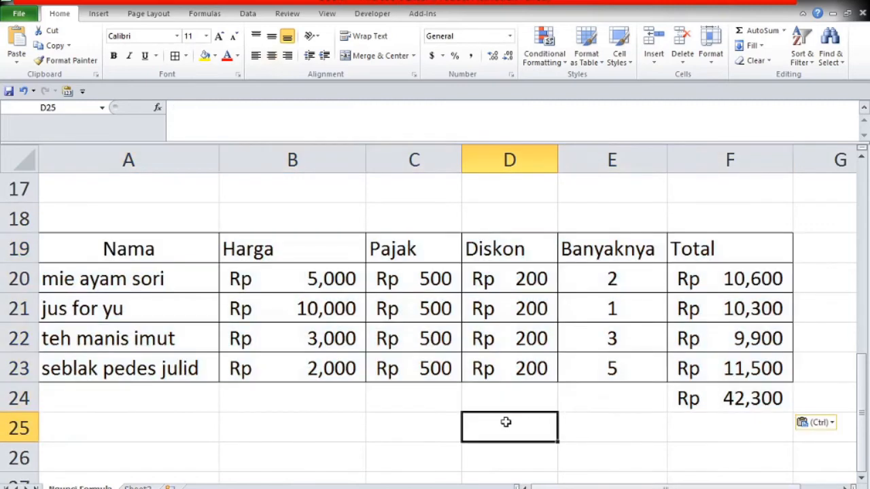
click(506, 422)
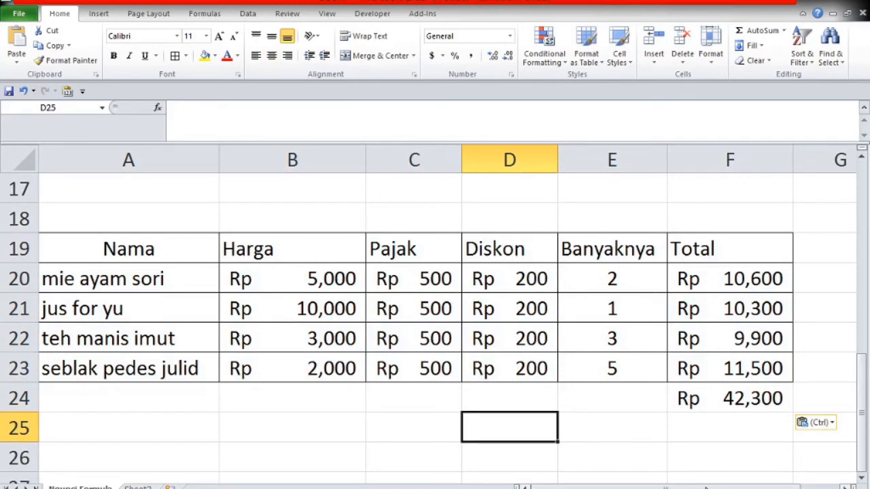
- Enter the label "kurs $" in E18, above the Banyaknya header of the copied table
click(607, 216)
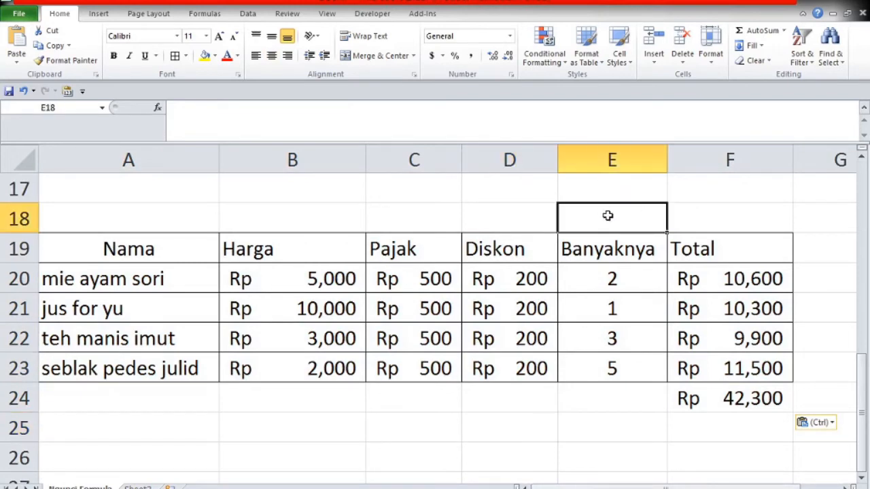
text(kurs)
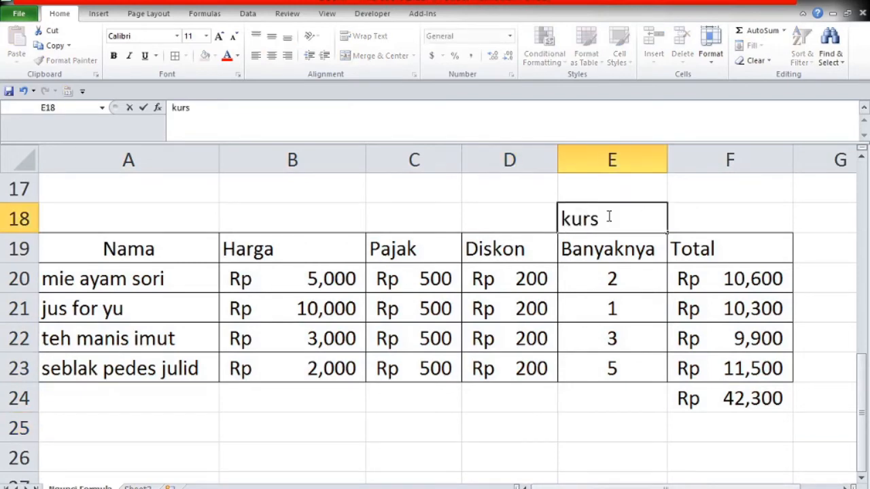
text( $)
click(572, 408)
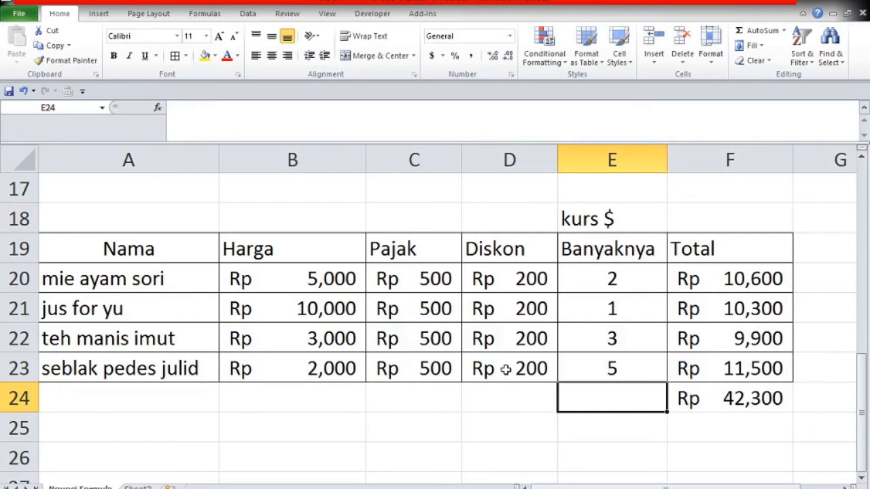
- Enter 15000 as the exchange rate in F18, beside the kurs $ label
ctrl+scroll(505, 369, down, 1)
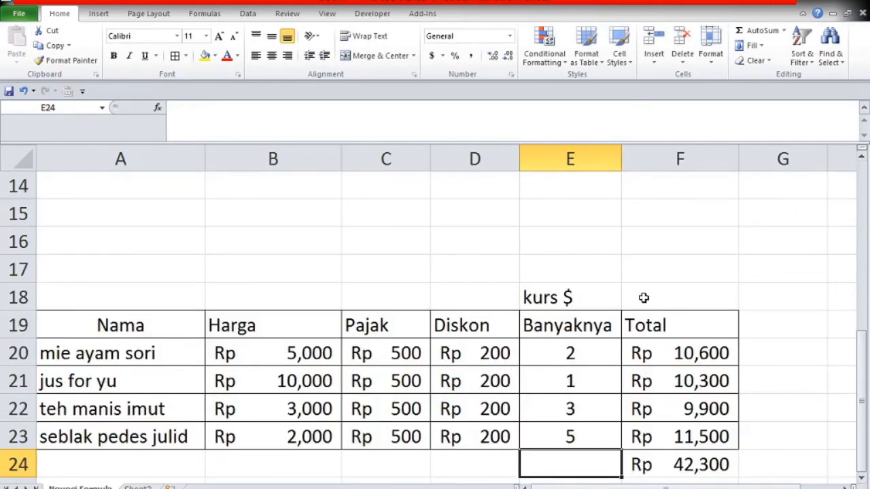
click(690, 350)
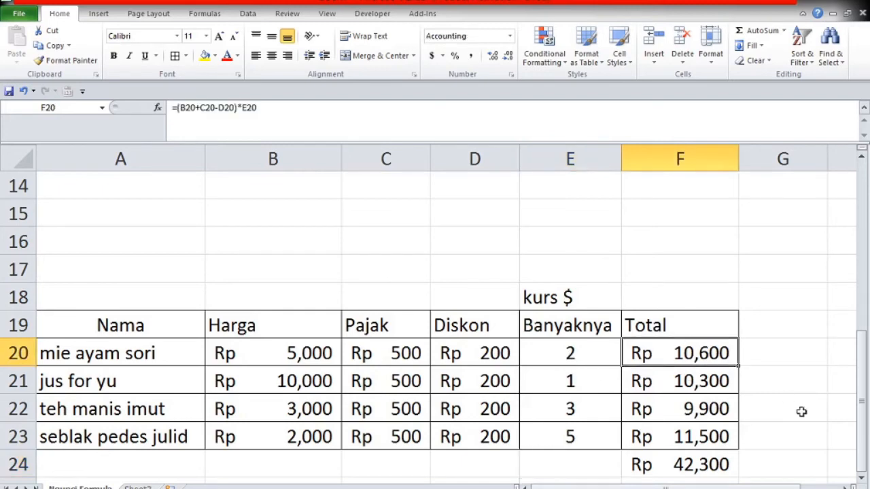
click(861, 479)
click(861, 478)
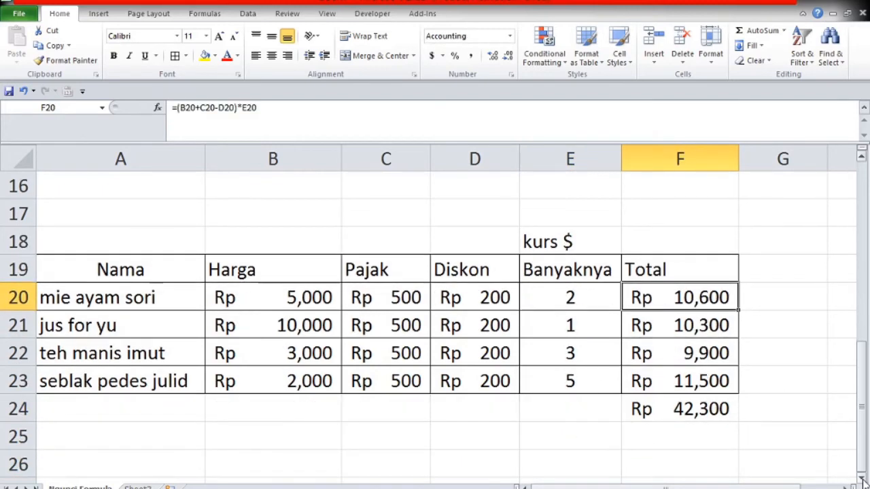
click(643, 242)
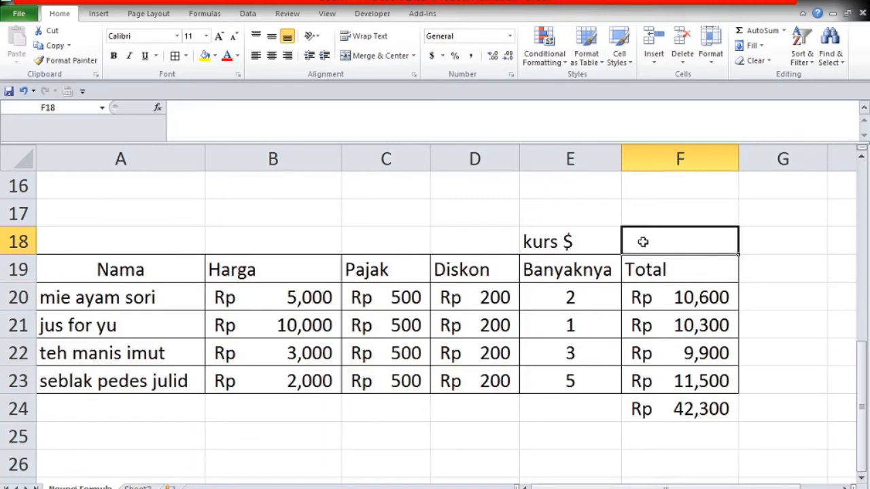
text(15)
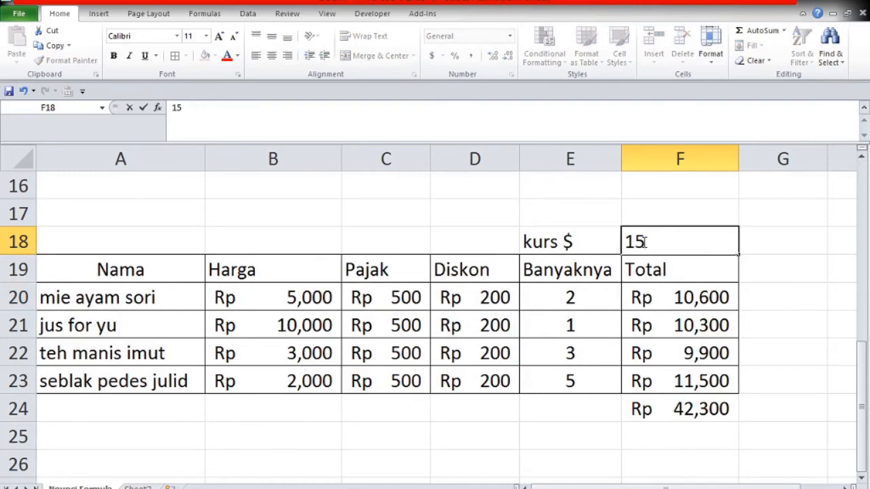
text(000)
key(Return)
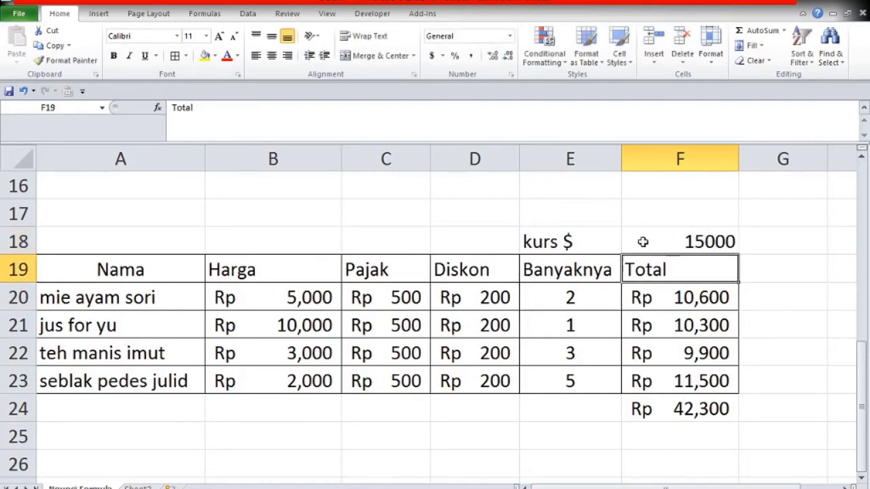
- Set the exchange rate in F18 to 5000 and change the label in E18 to "kurs 1$"
click(643, 242)
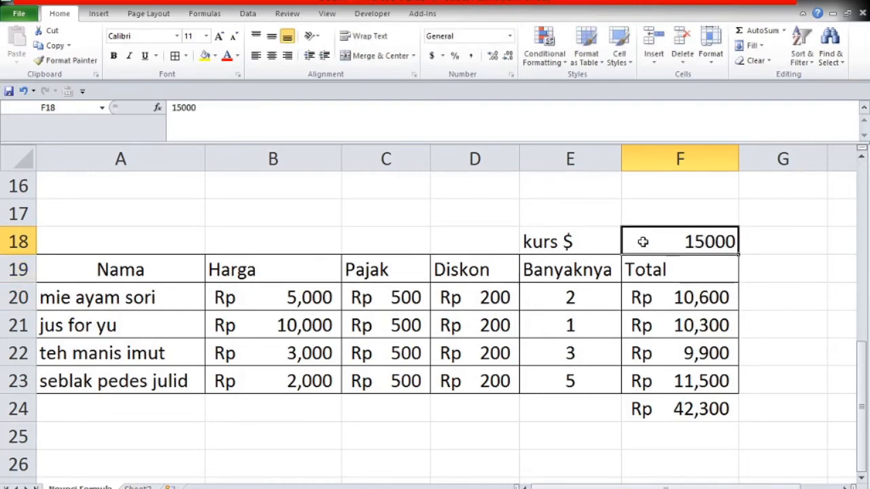
text(5000)
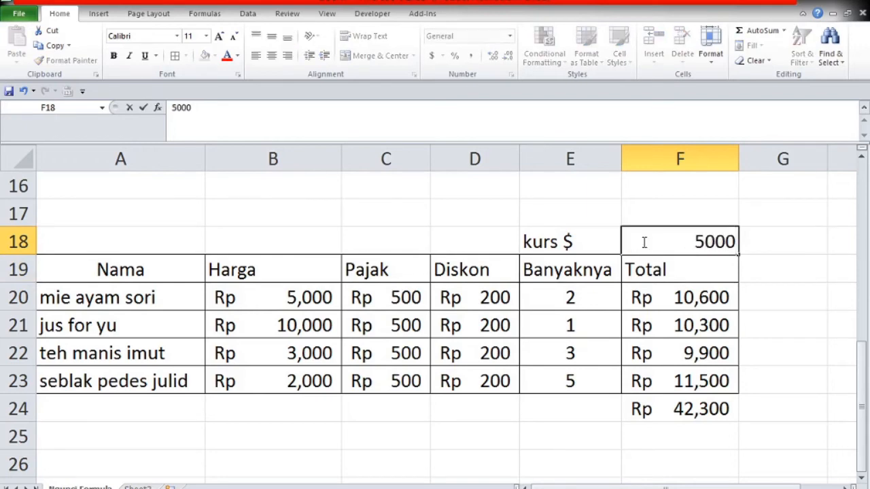
key(Return)
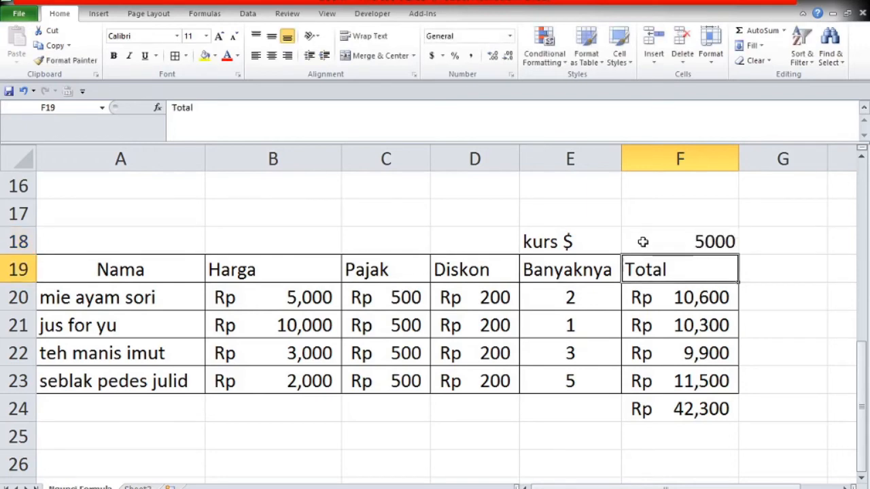
double_click(567, 241)
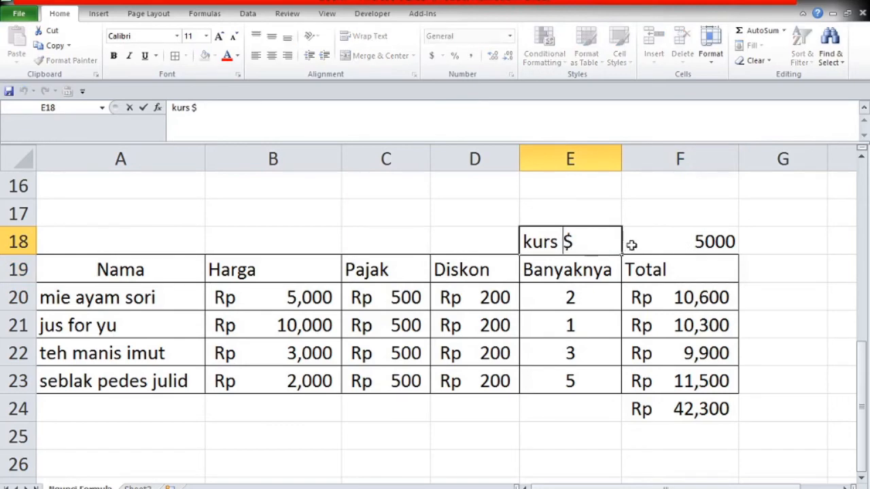
text(1)
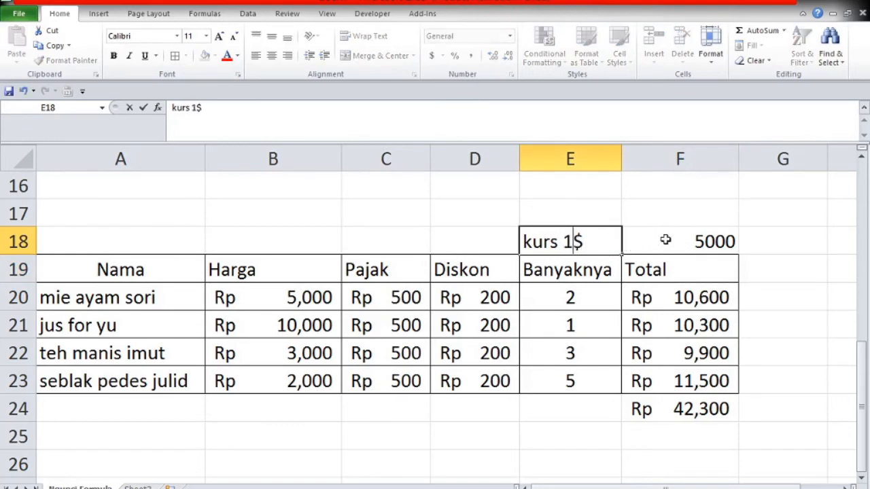
click(754, 302)
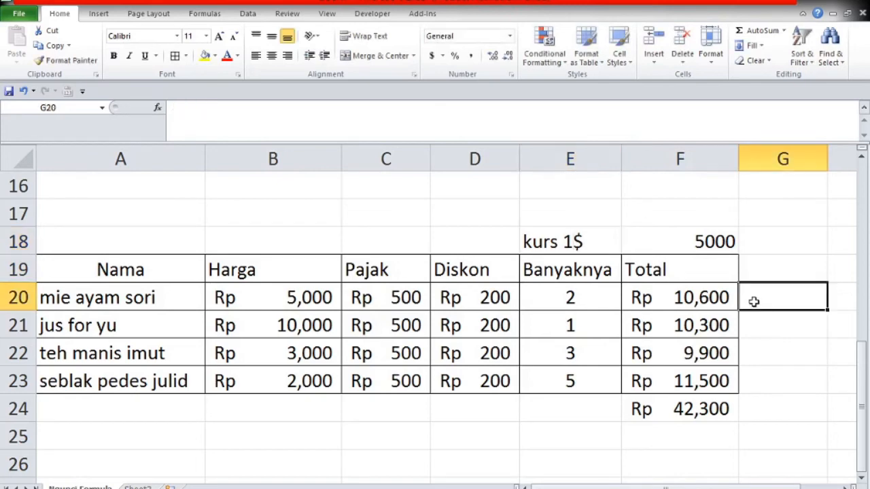
- Copy the Rupiah accounting format from the grand total in F24 onto the exchange rate in F18
click(699, 242)
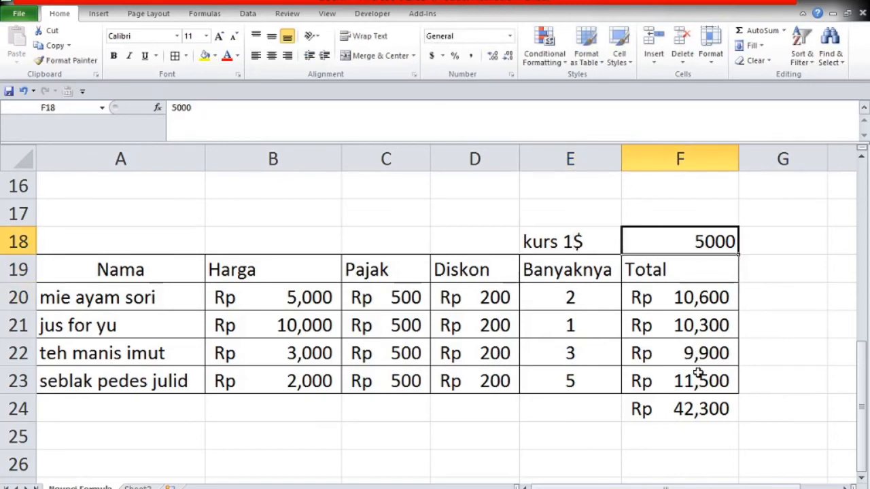
click(670, 414)
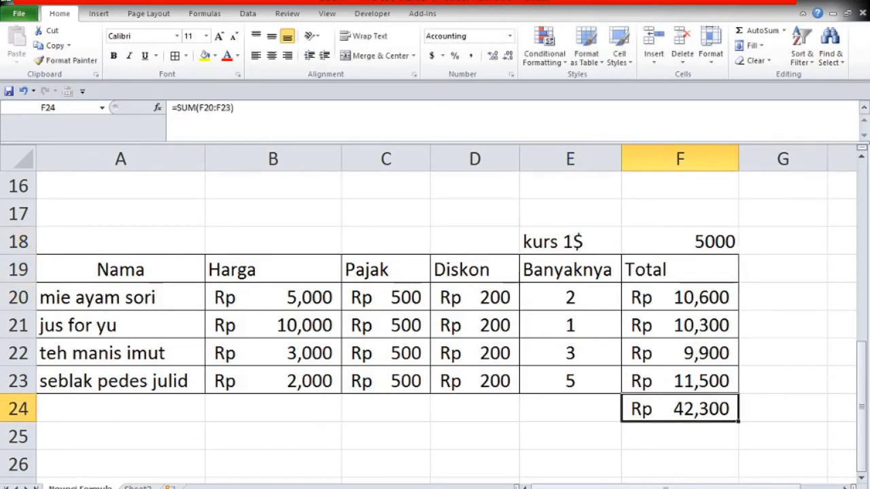
click(81, 63)
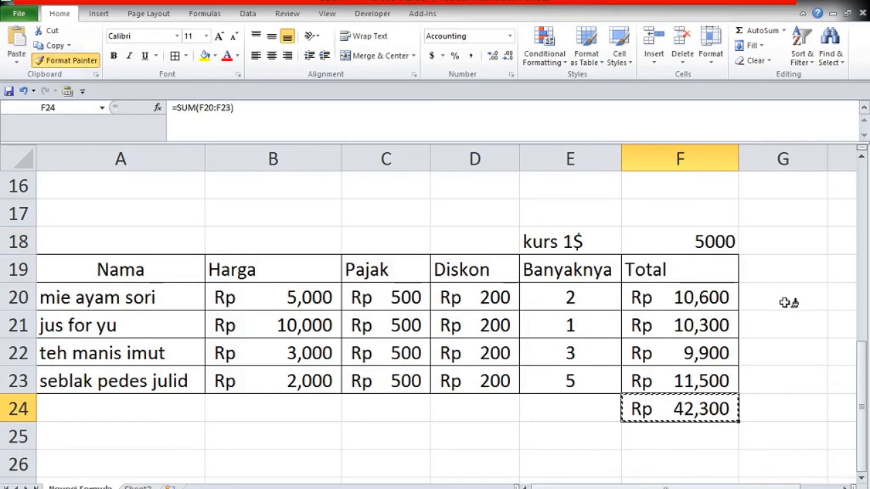
click(645, 239)
- Enter the header "Total dalam $" in G19 and widen column G to fit it
click(781, 273)
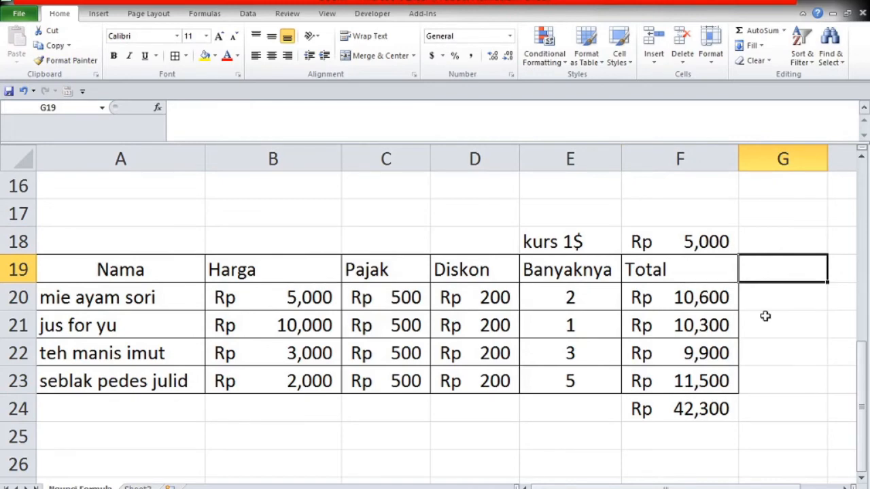
text(Total)
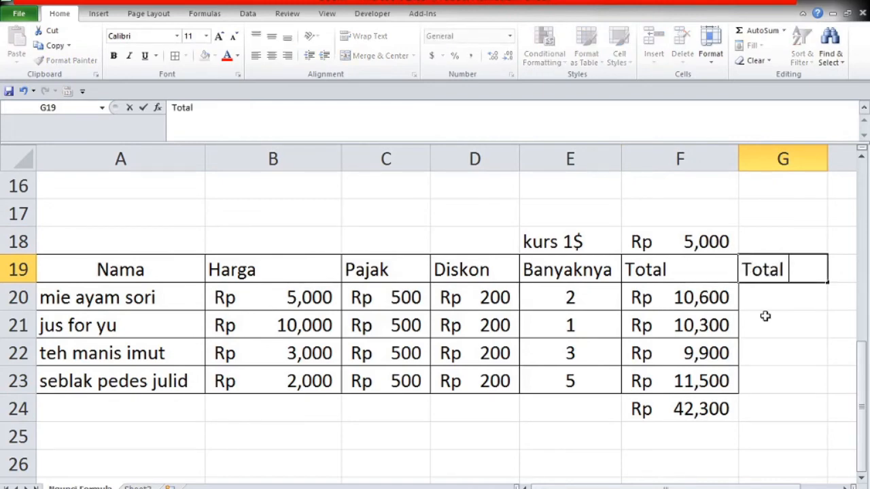
text( dalam $)
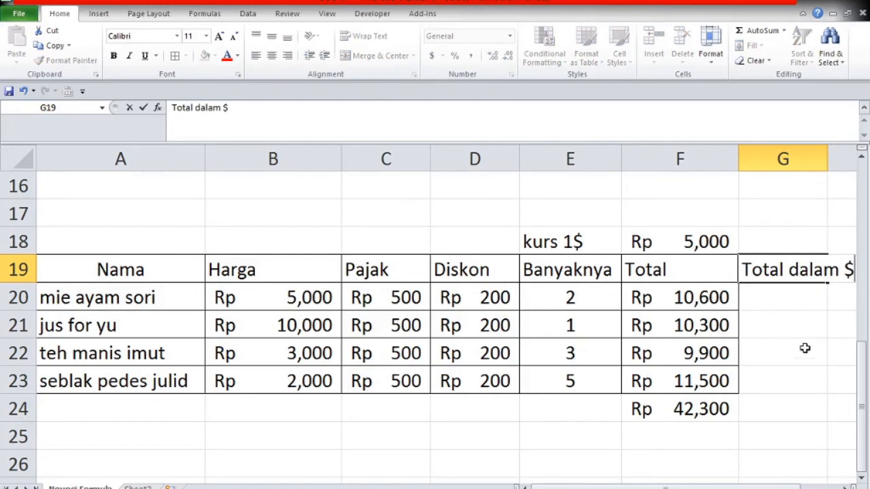
click(805, 348)
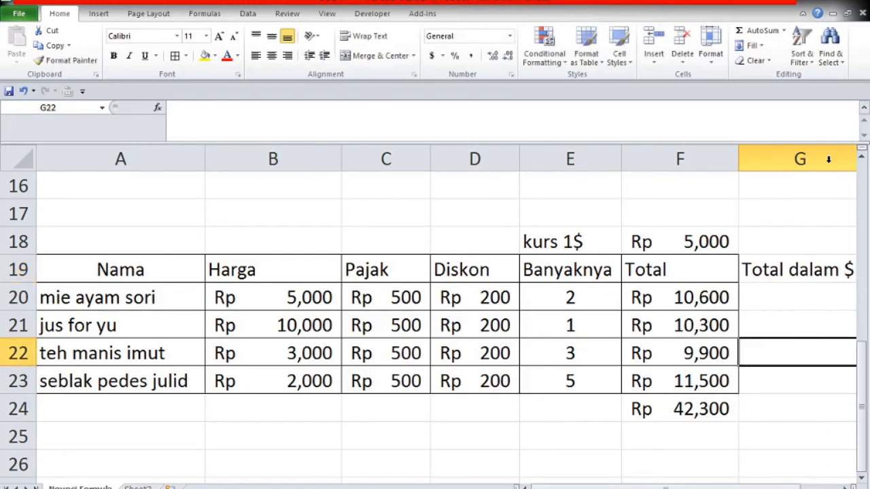
- Apply all borders to the new dollar column, G19:G23
click(774, 411)
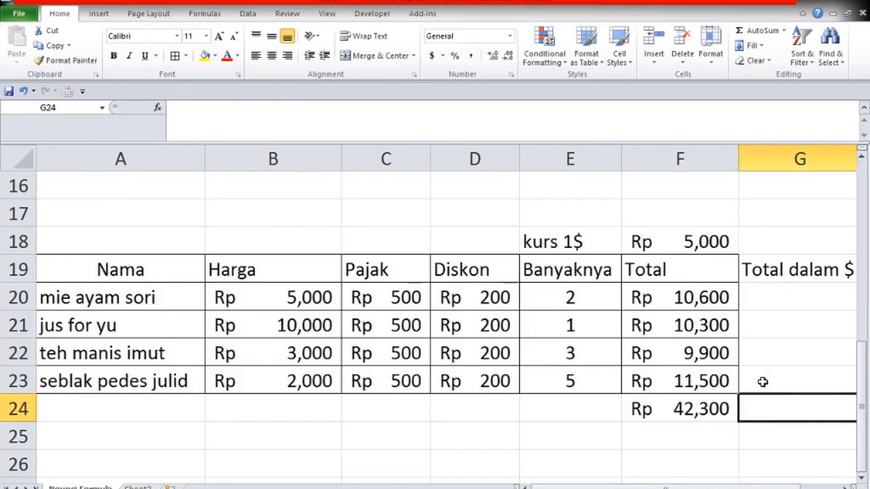
drag(788, 274, 792, 384)
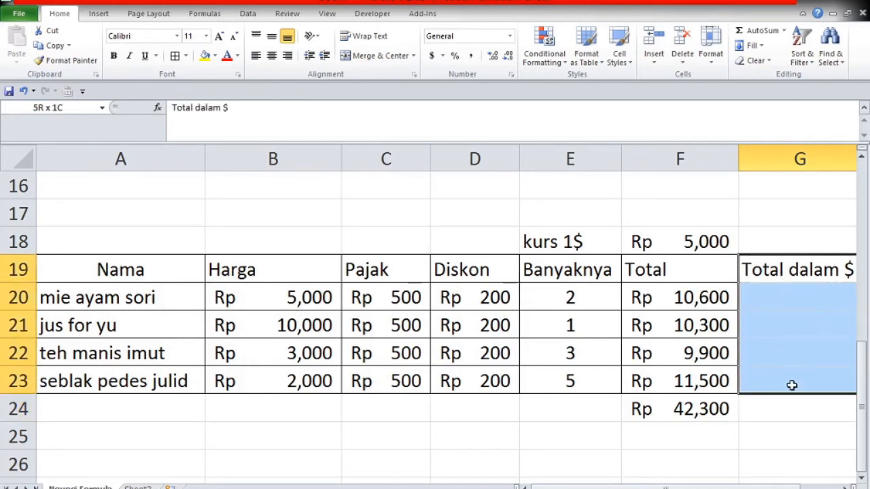
click(175, 55)
scroll(174, 58, right, 2)
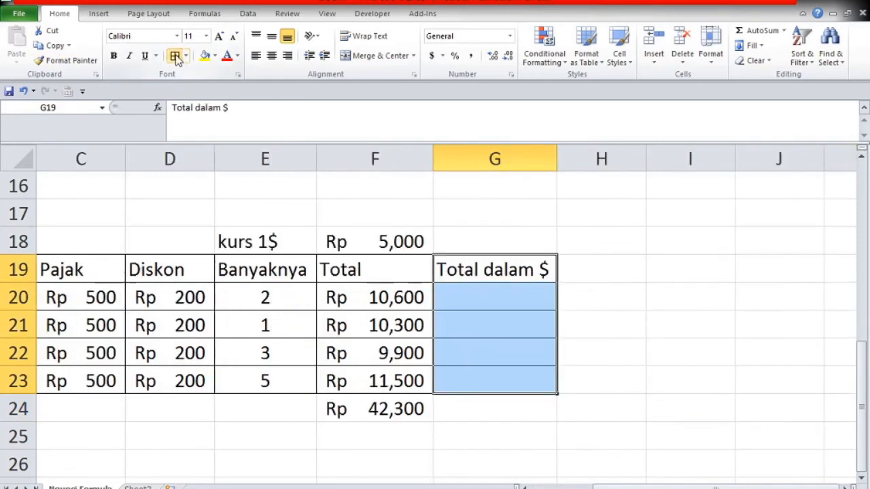
click(509, 350)
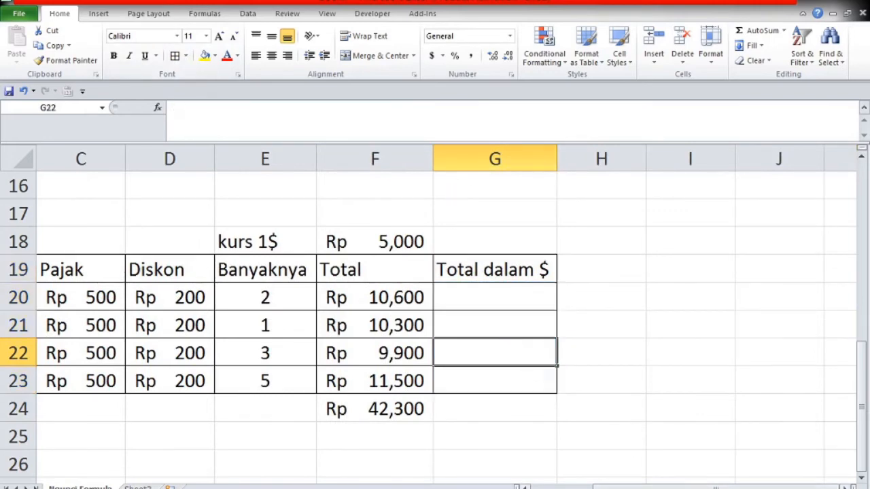
- Calculate the dollar total in G20 with =F20/F18 and give the cell the dollar accounting format
scroll(779, 479, left, 2)
scroll(689, 367, right, 1)
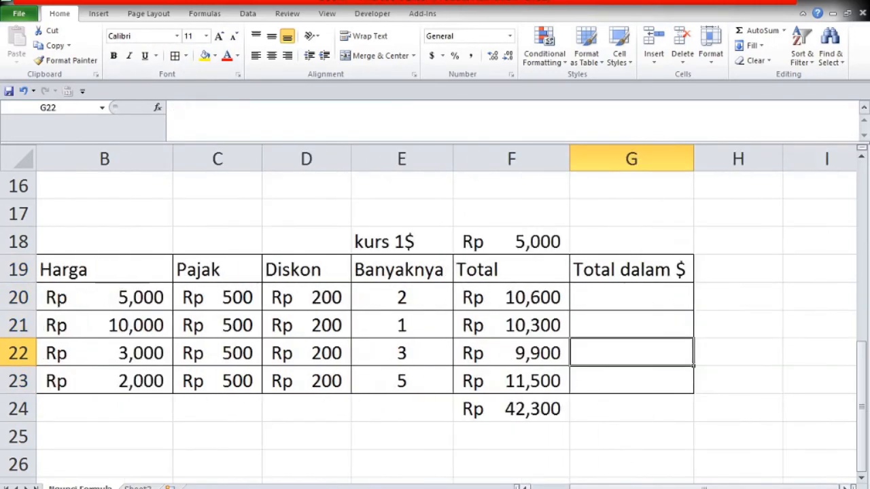
click(597, 301)
text(=)
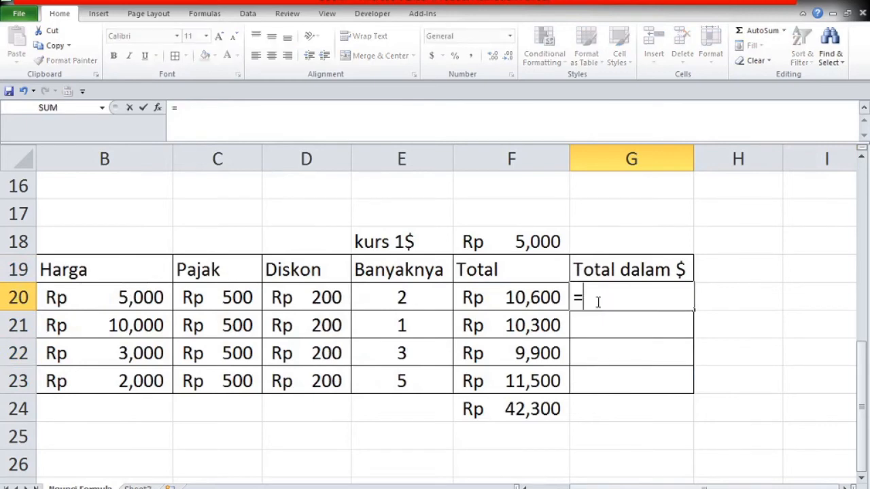
click(518, 299)
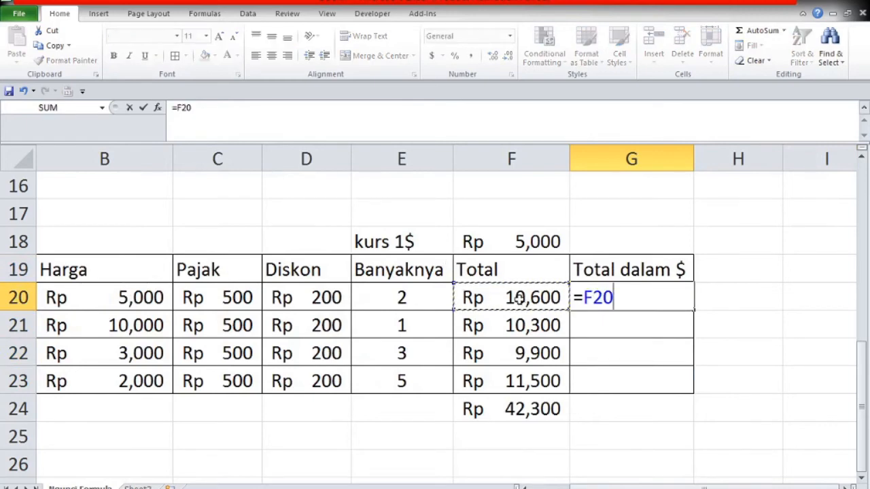
text(/)
click(552, 242)
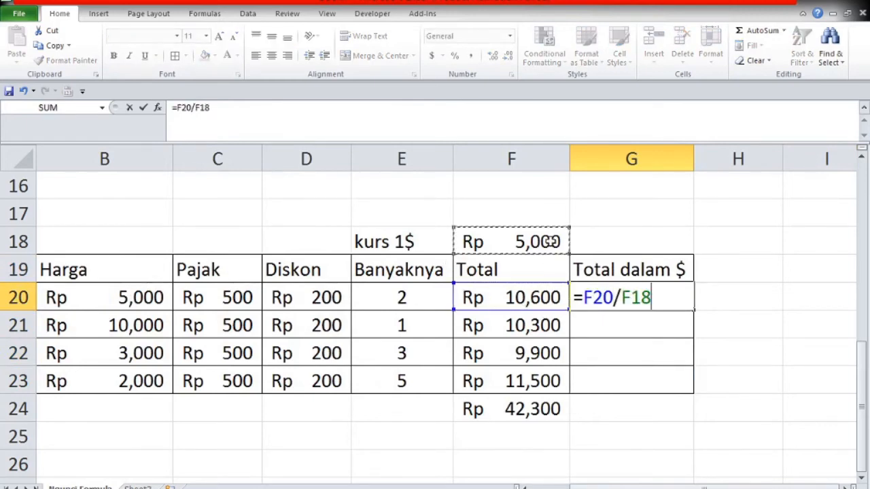
key(Return)
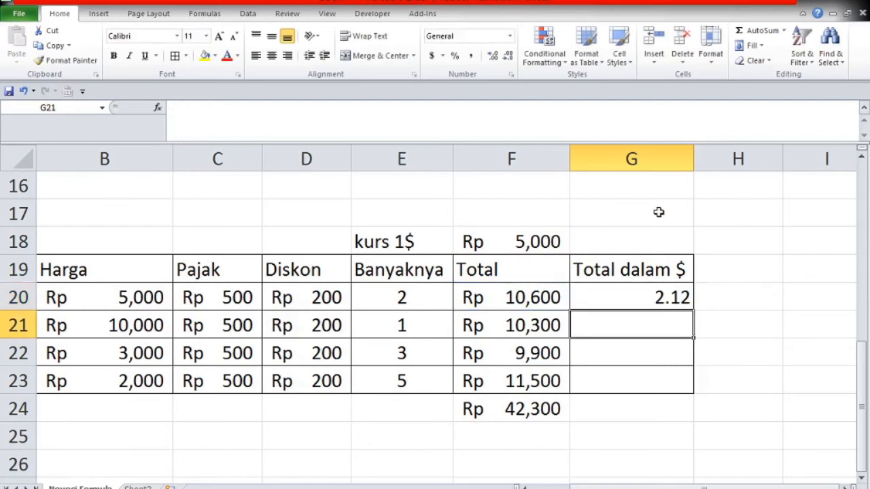
click(623, 299)
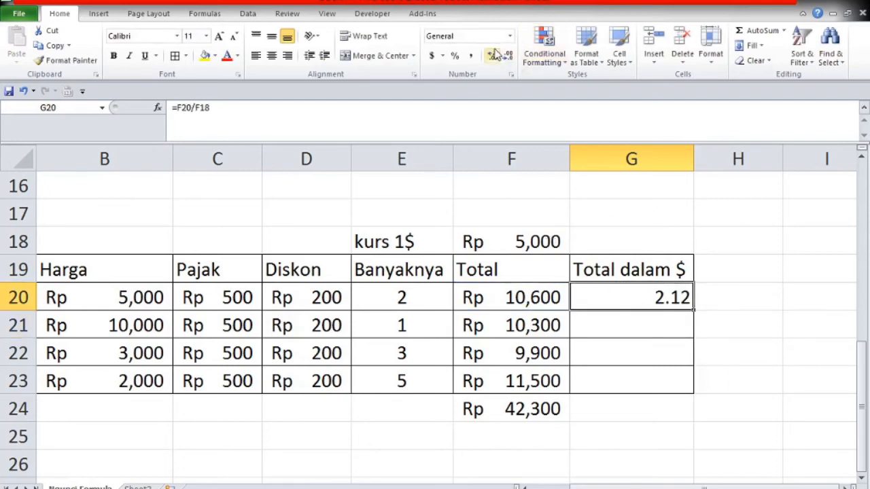
click(432, 56)
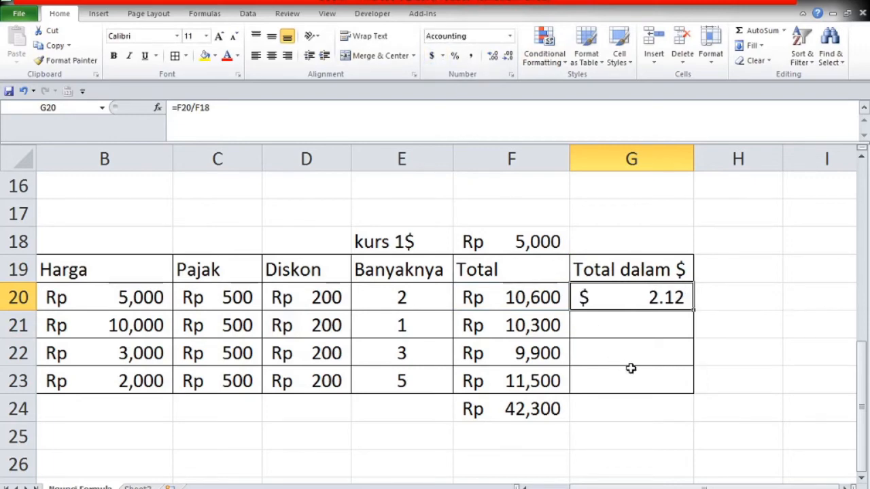
- Fill the dollar conversion formula from G20 down into G21
click(636, 334)
click(650, 297)
click(505, 325)
click(621, 296)
drag(694, 311, 693, 333)
- Compare the cell references used by the formulas in G21 and G20, leaving both formulas as they are
click(664, 326)
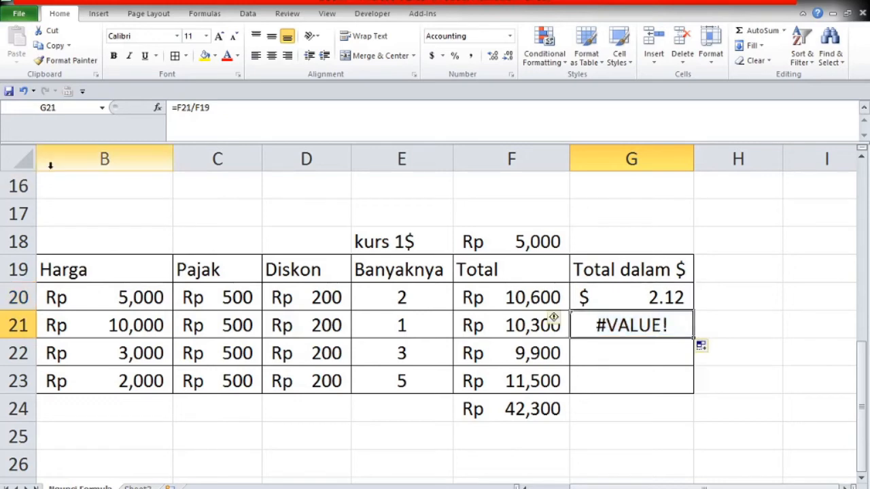
click(252, 107)
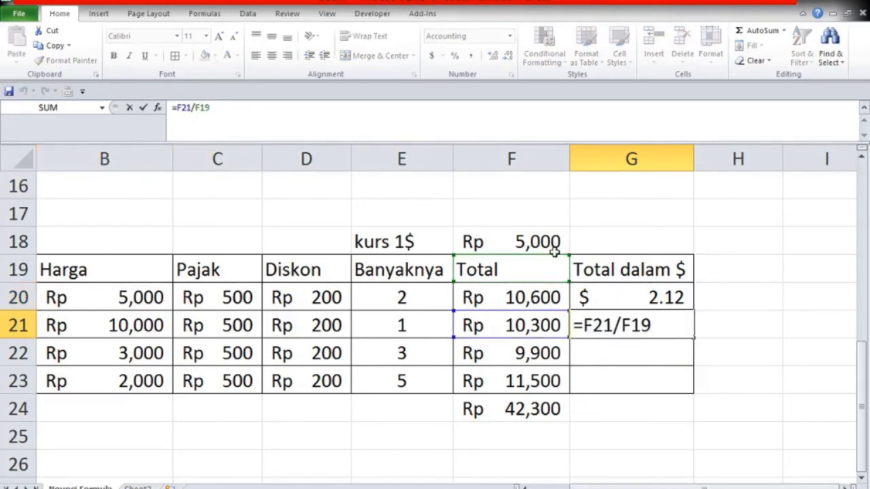
key(Escape)
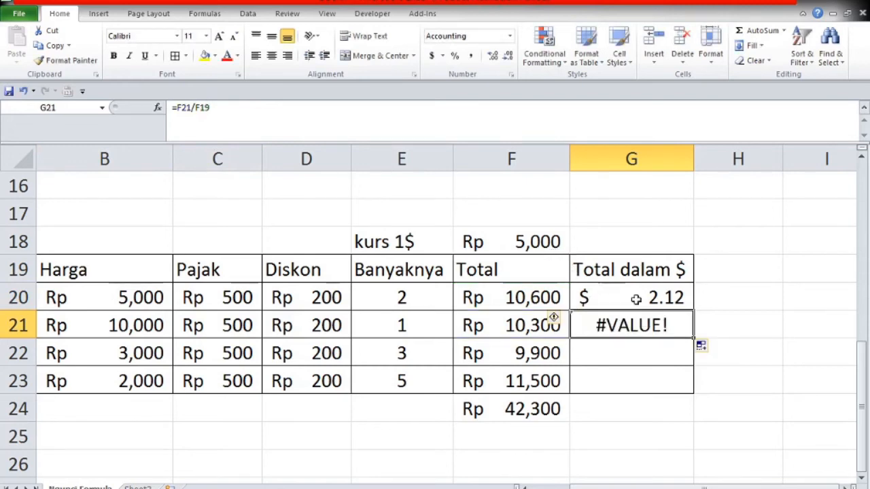
click(606, 299)
click(291, 109)
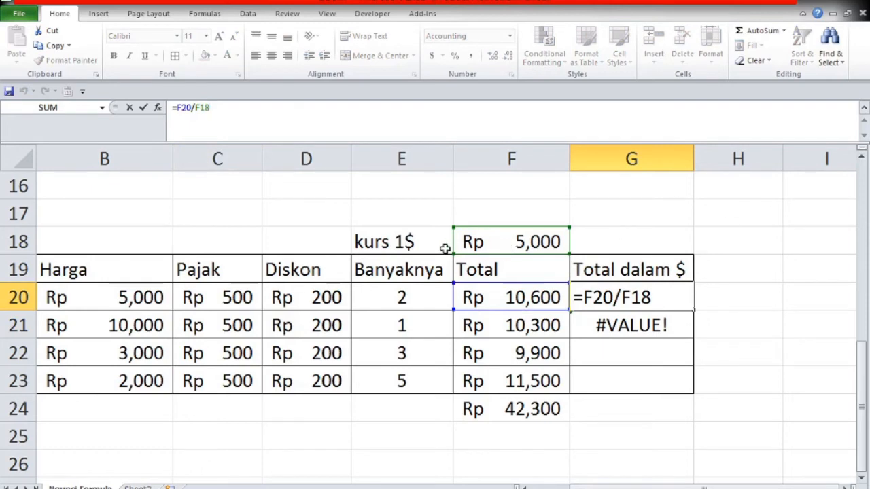
key(ctrl+Return)
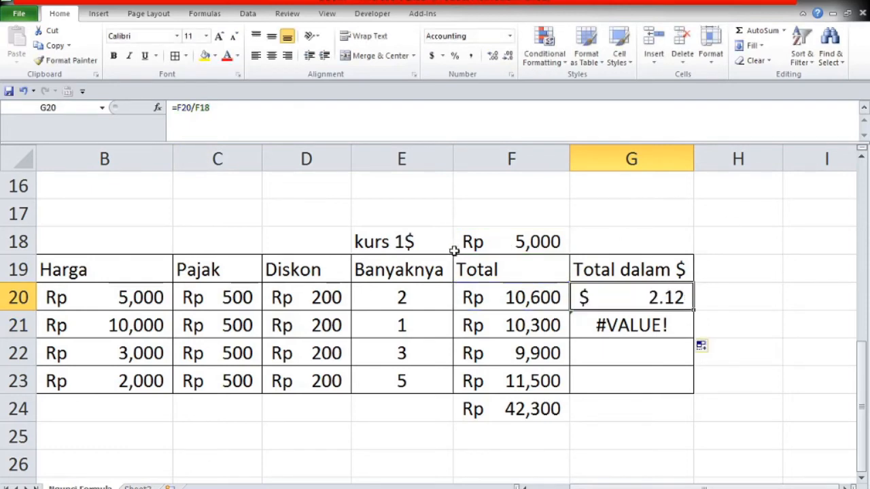
- Examine the references in G21's formula, then compare the total cells F20:F23 with the exchange-rate cell F18
click(615, 325)
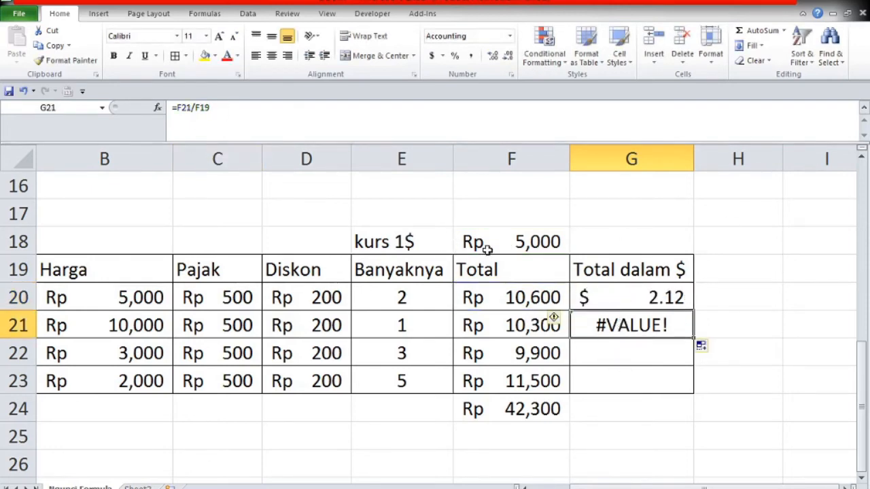
click(266, 116)
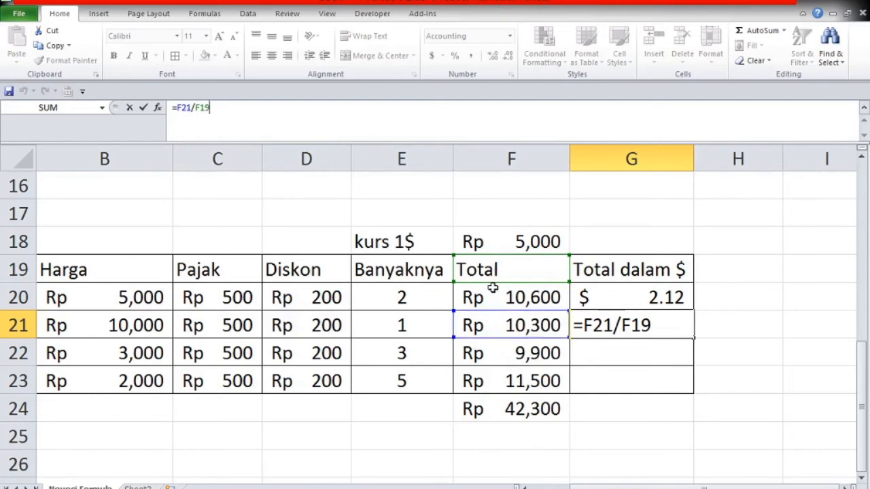
key(ctrl+Return)
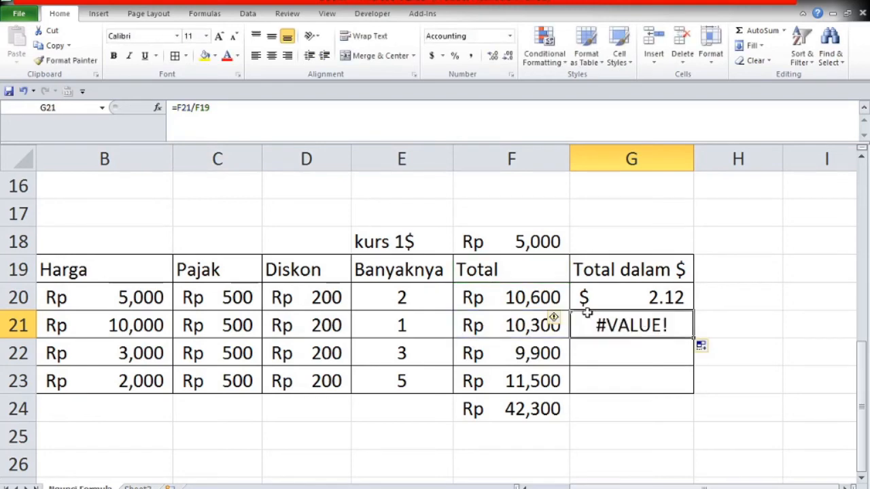
click(522, 292)
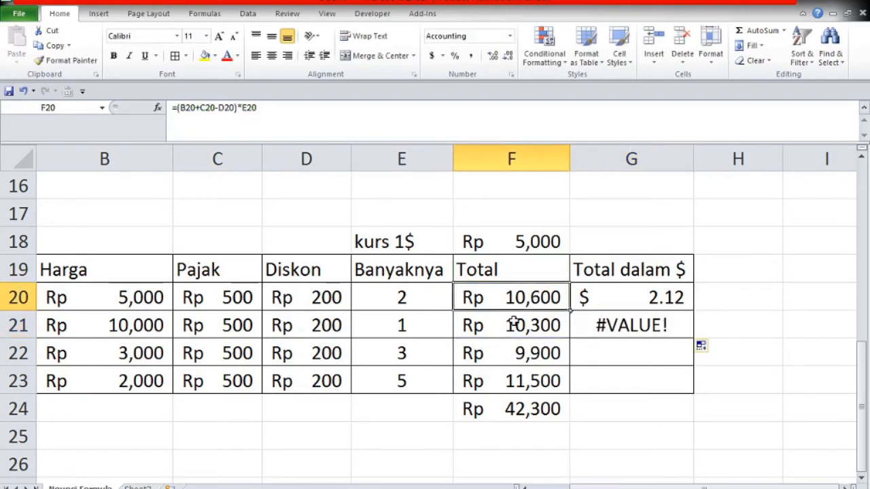
click(515, 321)
click(523, 353)
click(522, 373)
click(509, 241)
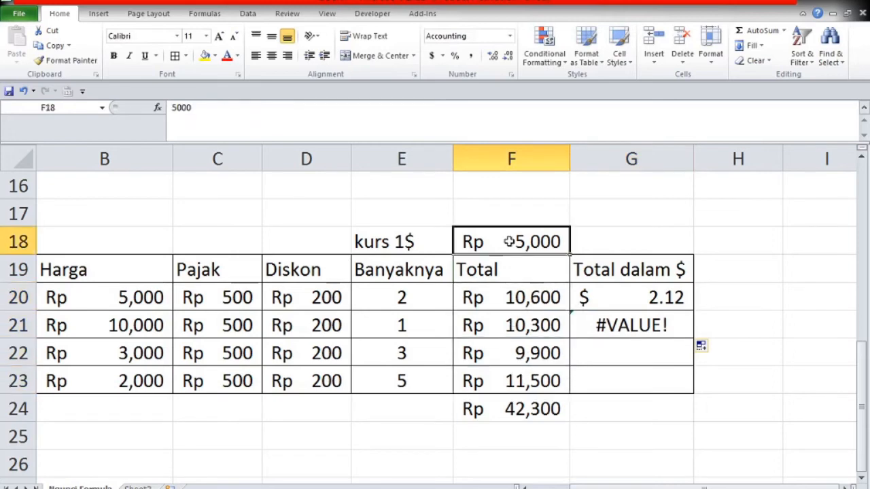
- Clear the copied conversion formula from G21
click(595, 326)
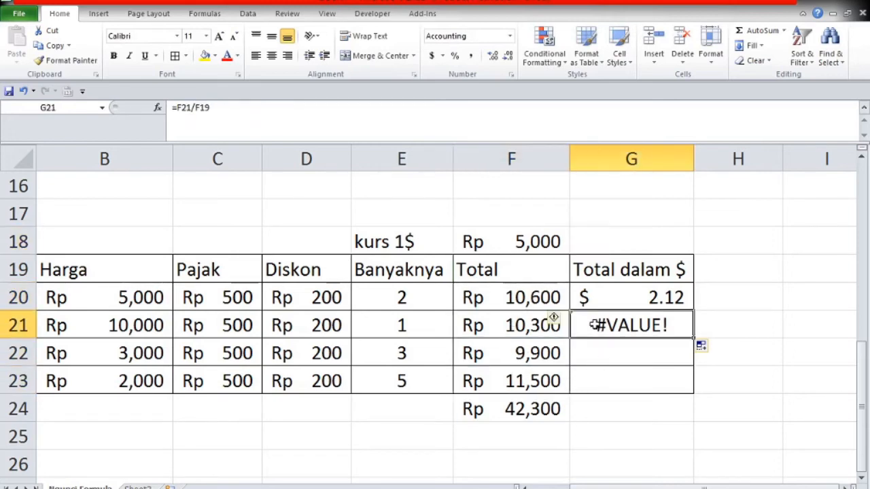
key(Delete)
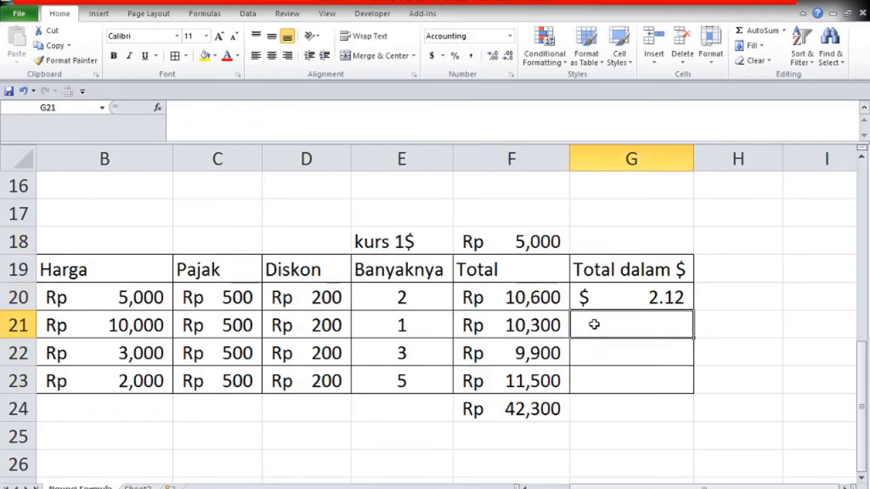
- Edit the formula in G20 to =F20/F$18 so that only the row of the exchange-rate reference is locked
click(619, 300)
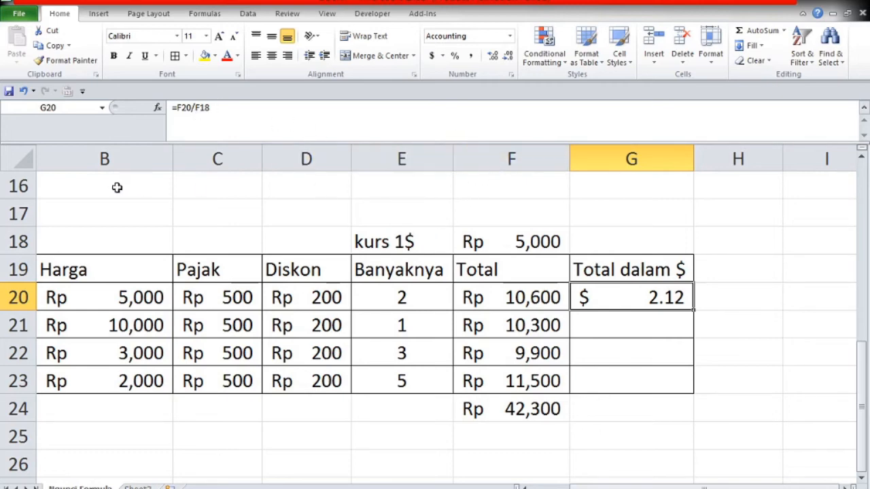
click(12, 238)
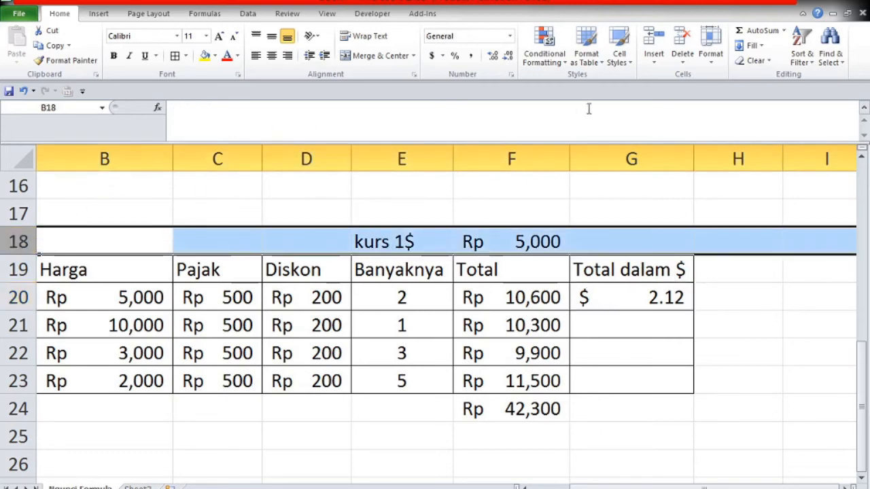
click(517, 145)
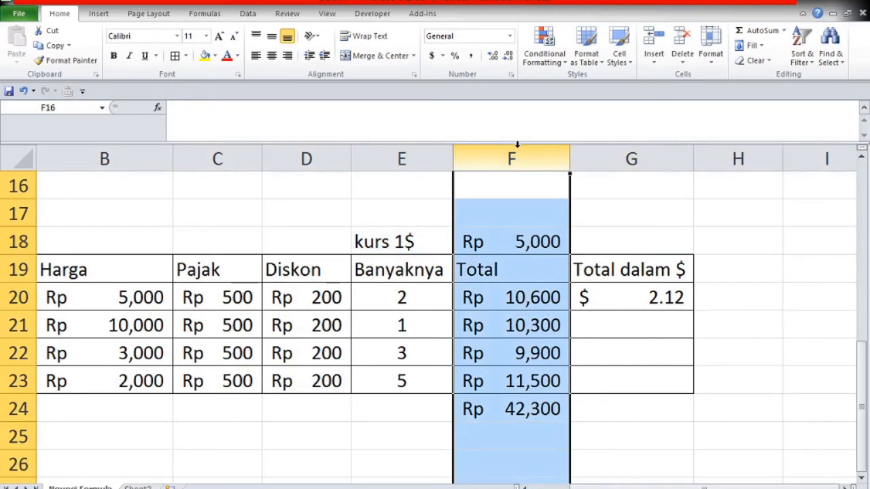
click(26, 239)
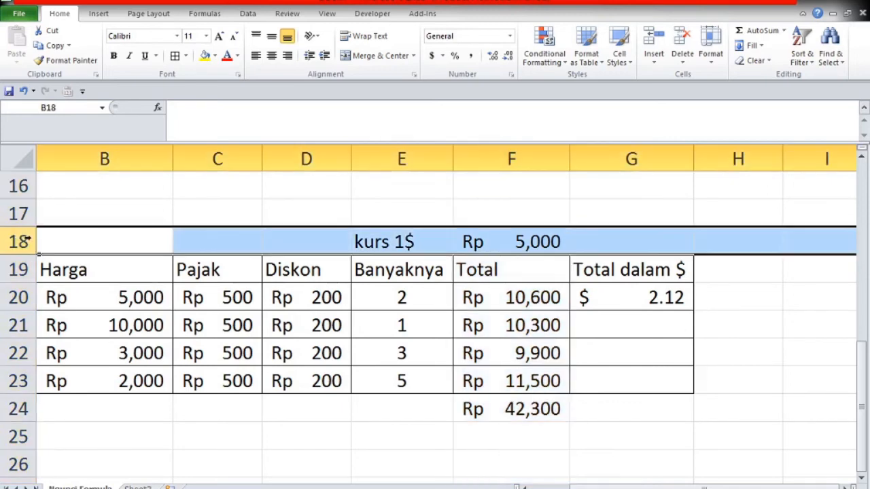
click(618, 323)
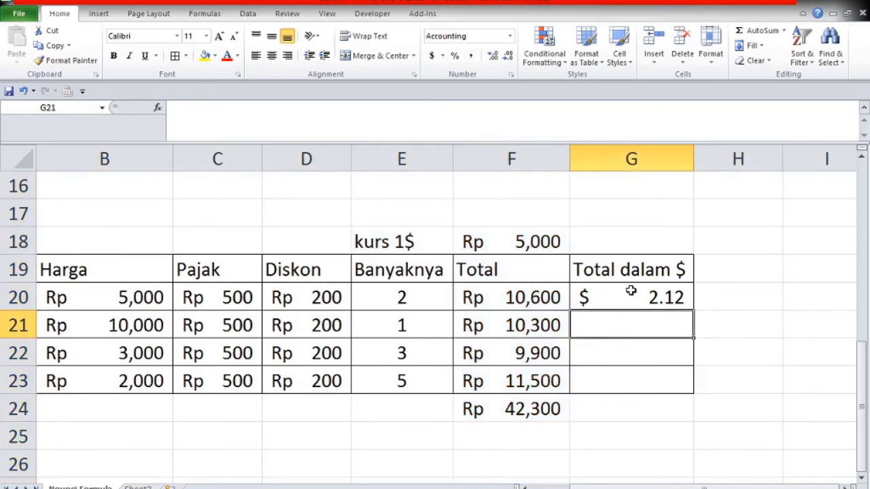
click(631, 291)
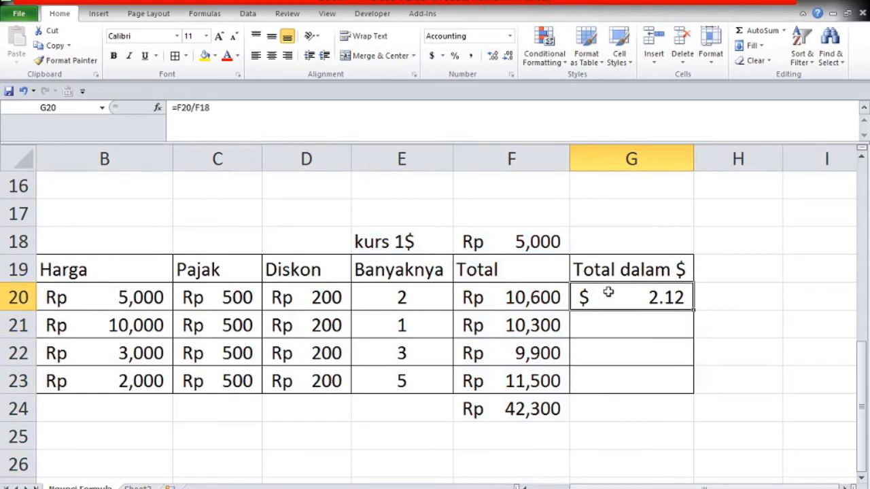
click(197, 108)
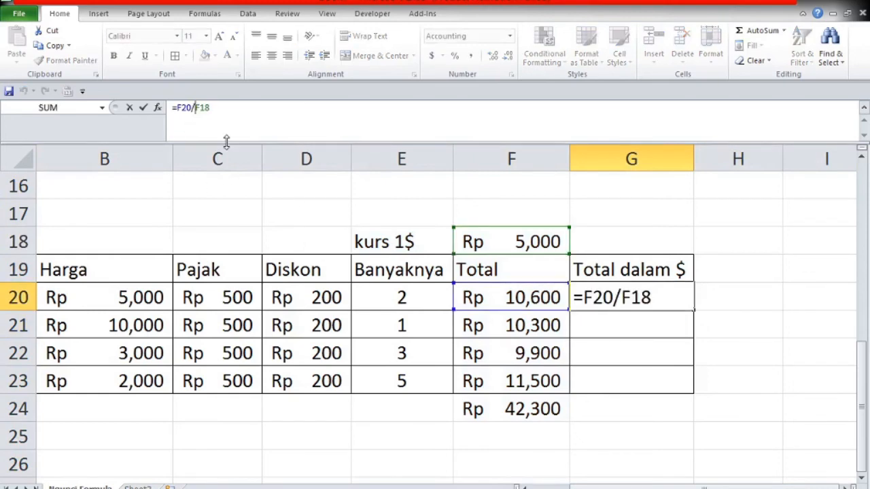
text($)
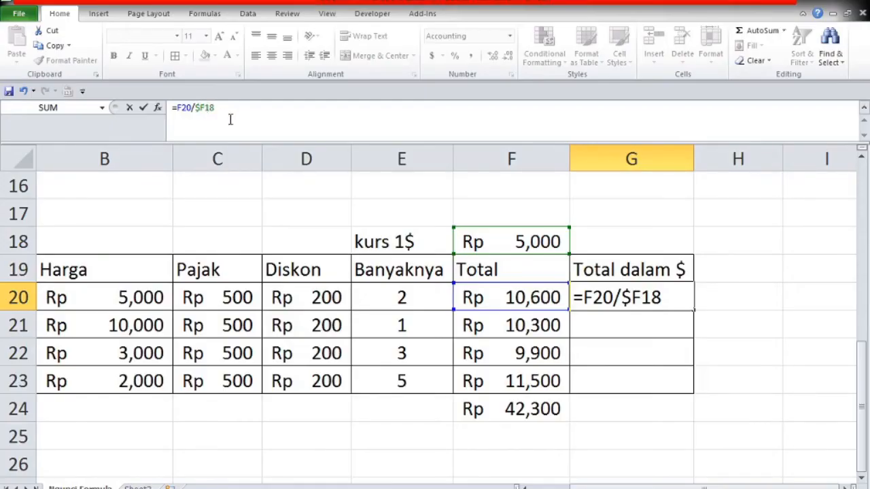
key(BackSpace)
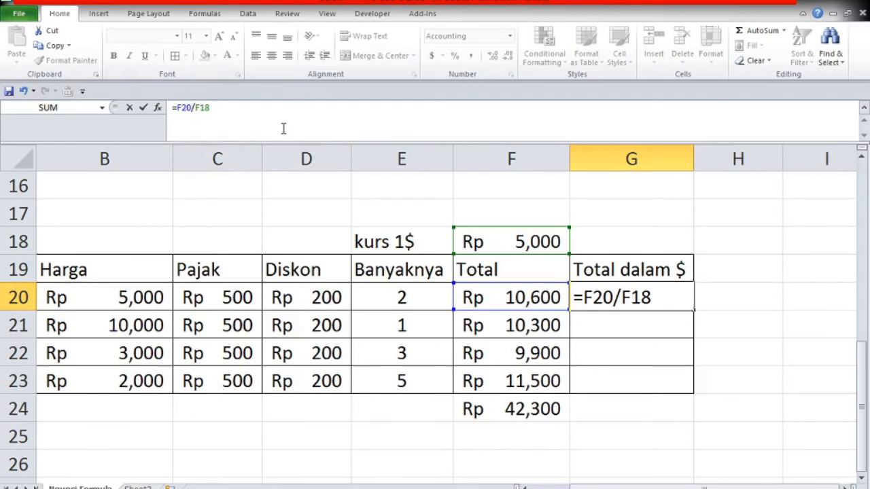
text($)
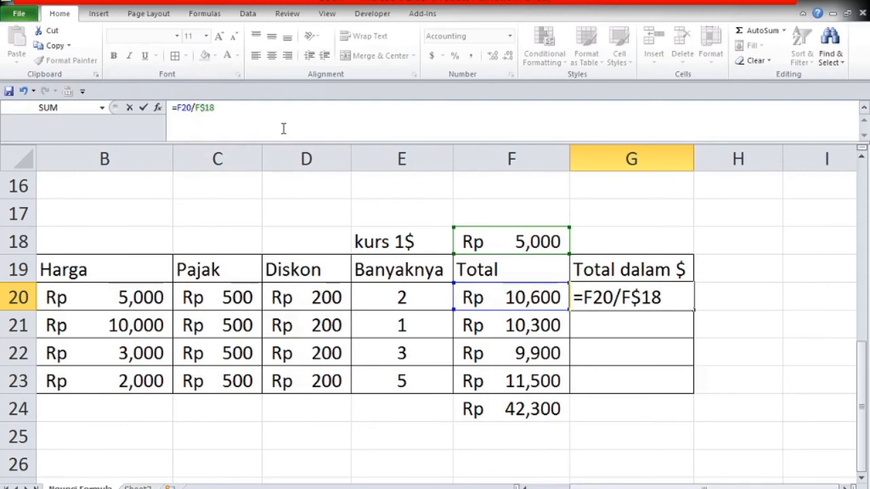
key(Return)
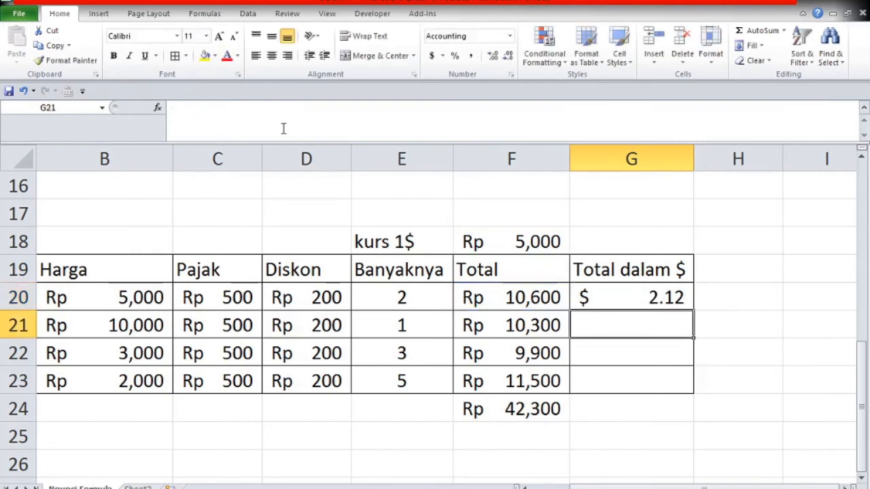
- Fill the row-locked dollar formula from G20 down through G23
click(589, 297)
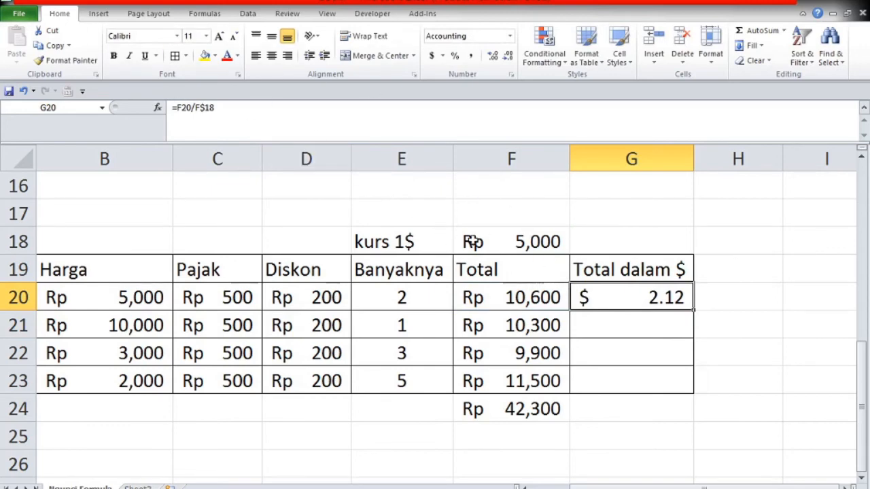
click(687, 349)
click(645, 294)
drag(696, 309, 693, 398)
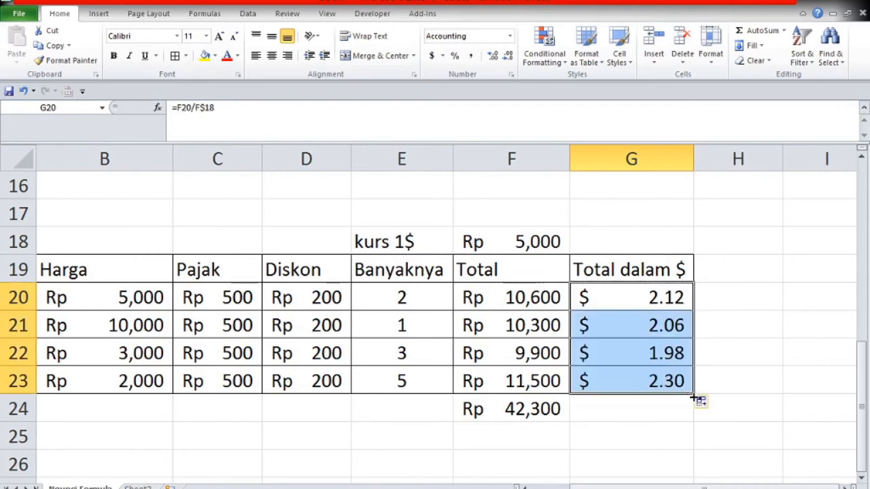
- Check which cells the filled dollar formulas in G21, G22 and G23 refer to, without changing them
click(615, 318)
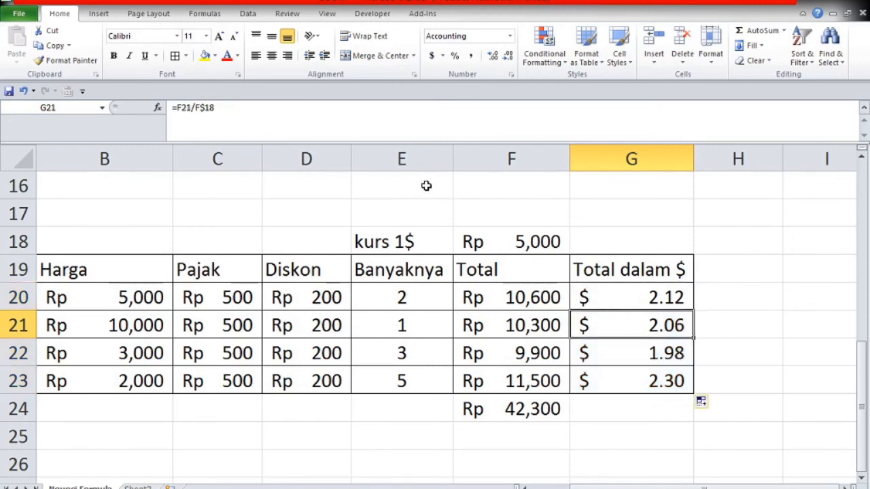
key(F2)
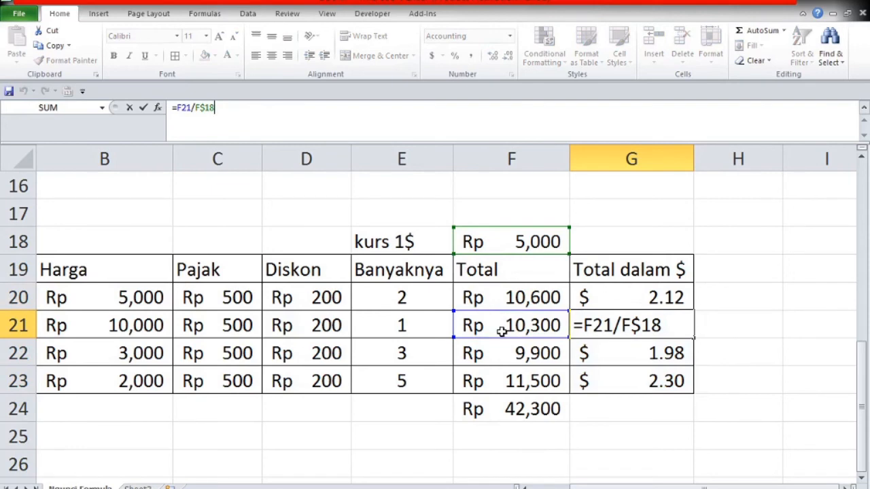
click(619, 378)
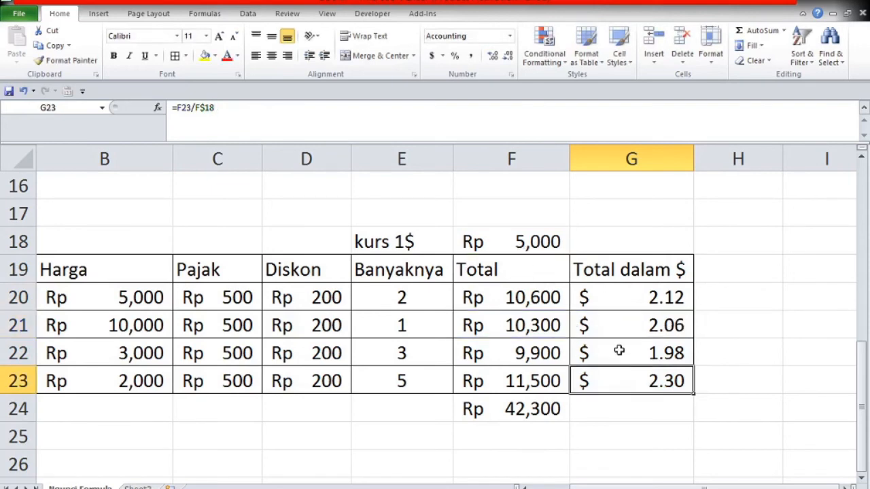
click(619, 351)
click(331, 106)
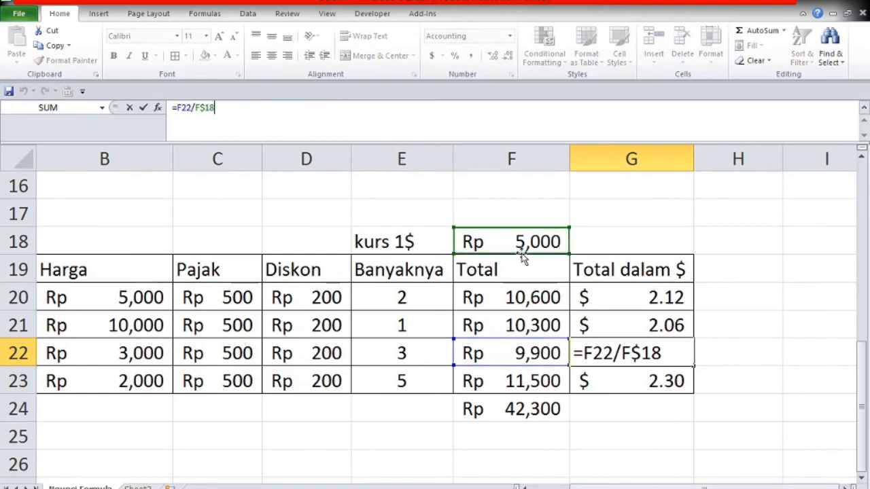
key(Return)
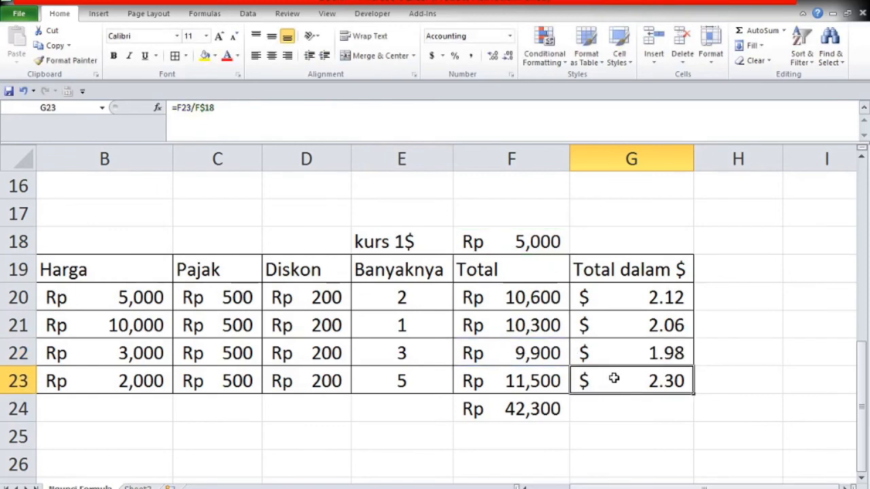
click(342, 111)
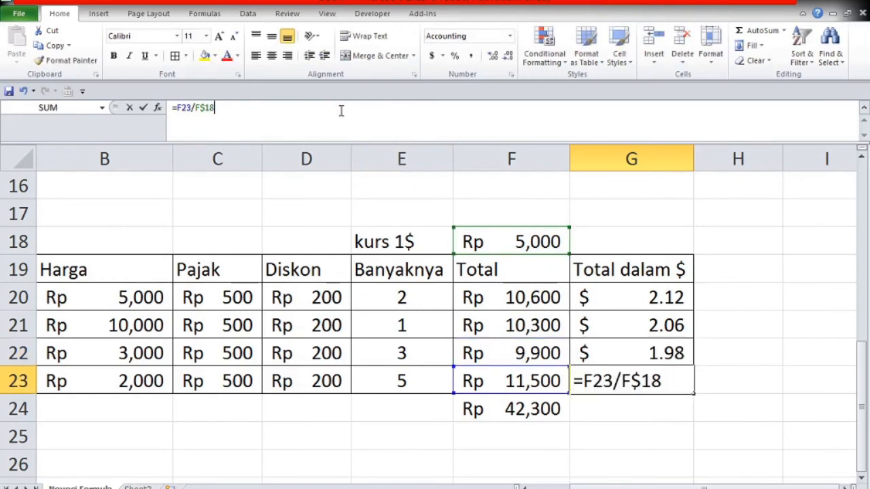
click(607, 427)
- Fill the dollar formula from G20 across into H20 and extend it down through H23
click(630, 297)
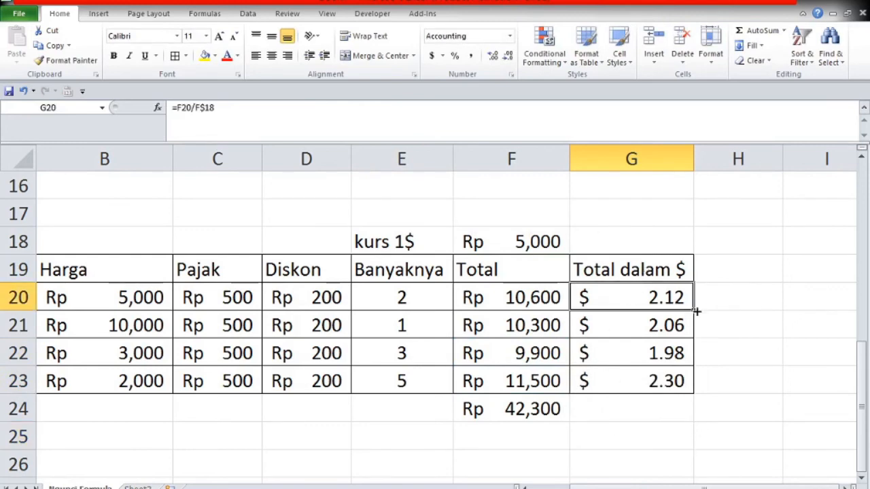
drag(697, 311, 768, 318)
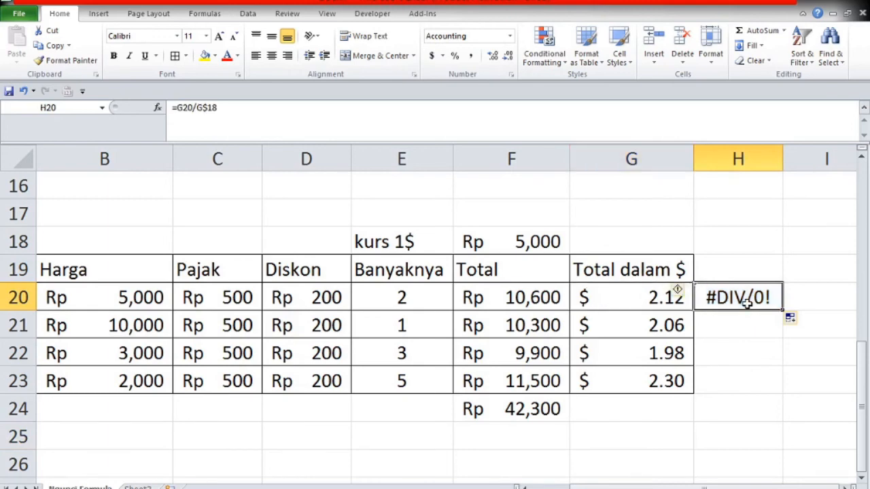
click(340, 107)
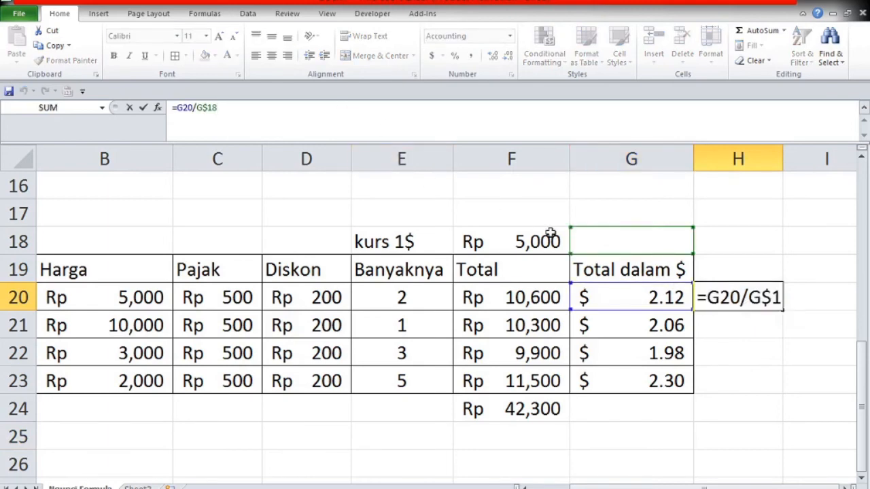
click(727, 352)
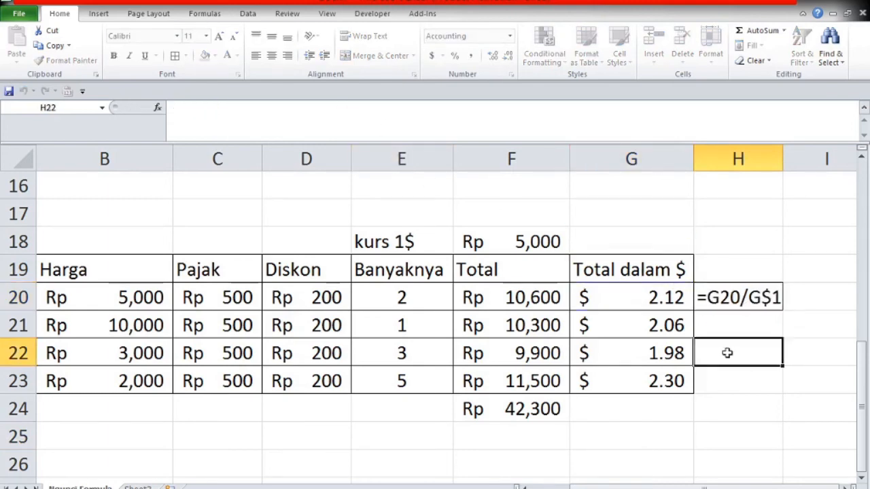
click(741, 299)
drag(783, 312, 766, 390)
- Inspect the cell references in the formulas in H21 and H20, leaving both formulas as they are
click(740, 331)
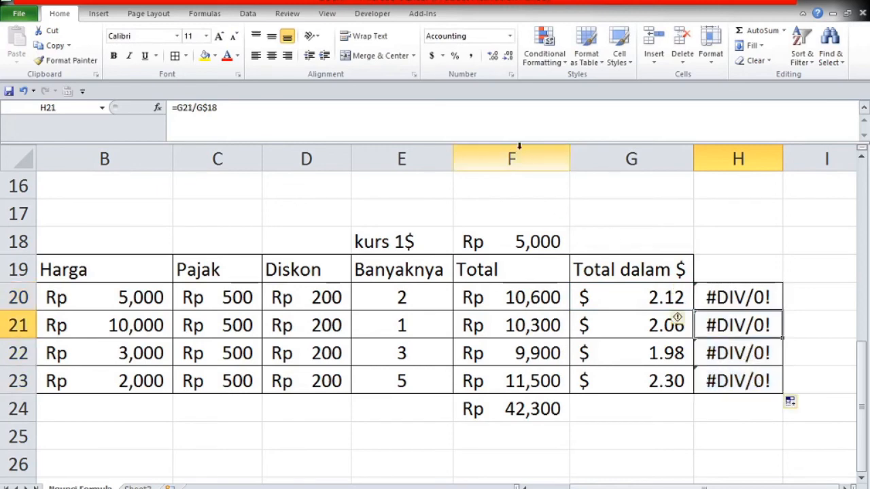
click(508, 109)
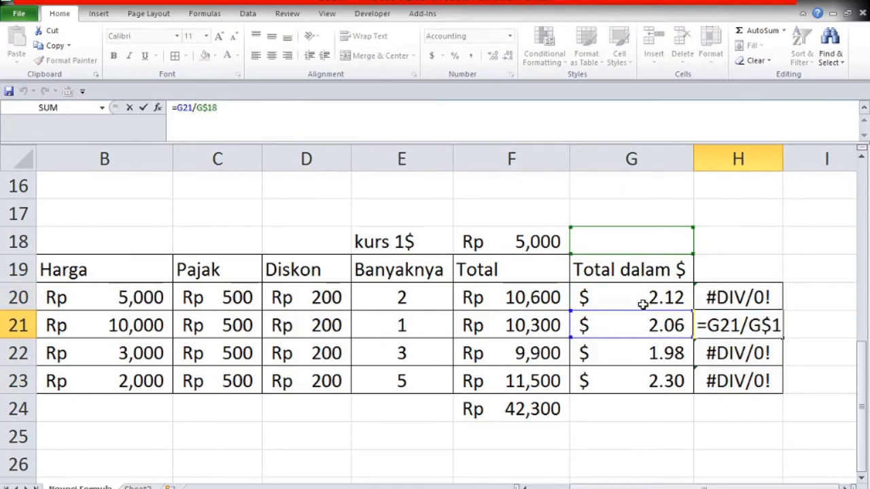
drag(637, 314, 637, 314)
click(780, 404)
click(724, 298)
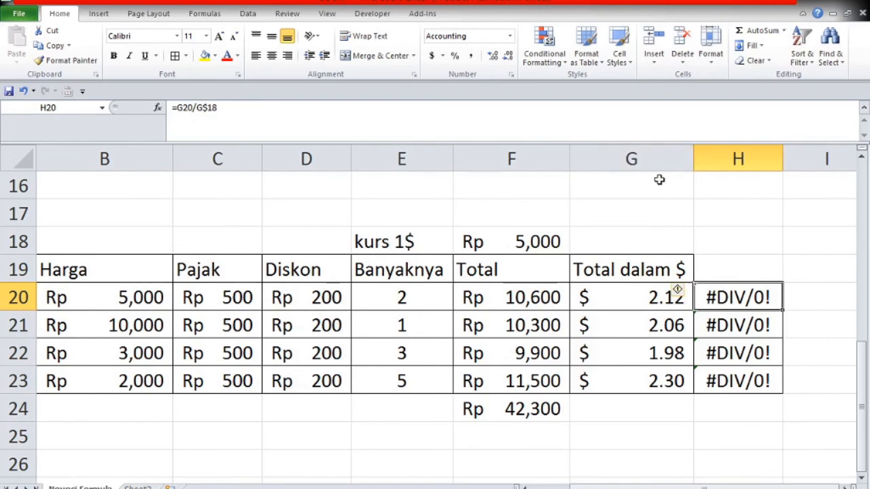
click(529, 114)
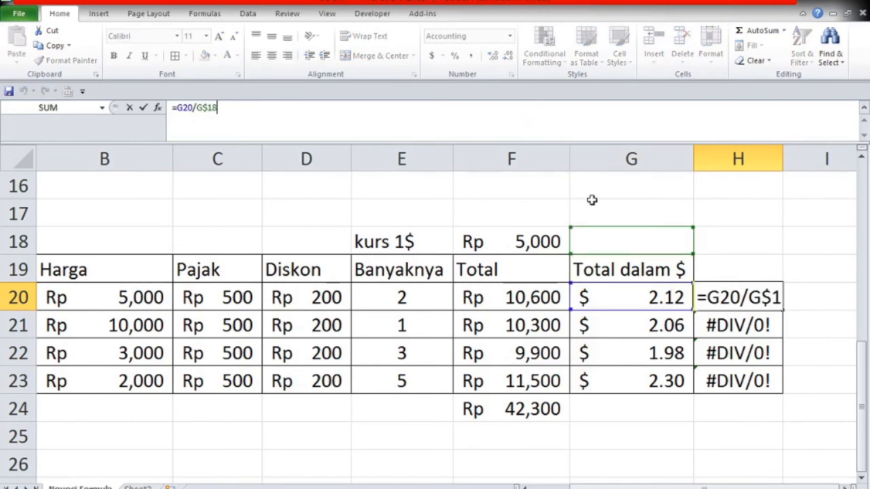
click(712, 226)
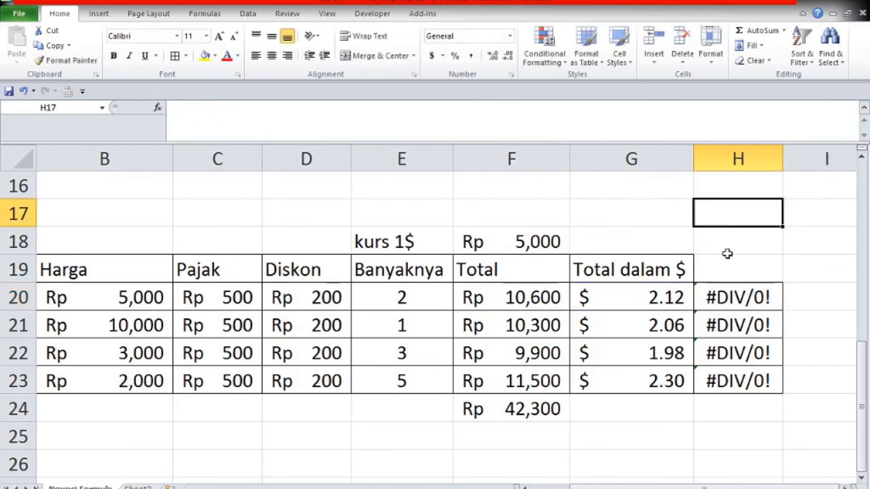
- Inspect the cell references in the formula in H22 without changing it
click(734, 357)
click(546, 111)
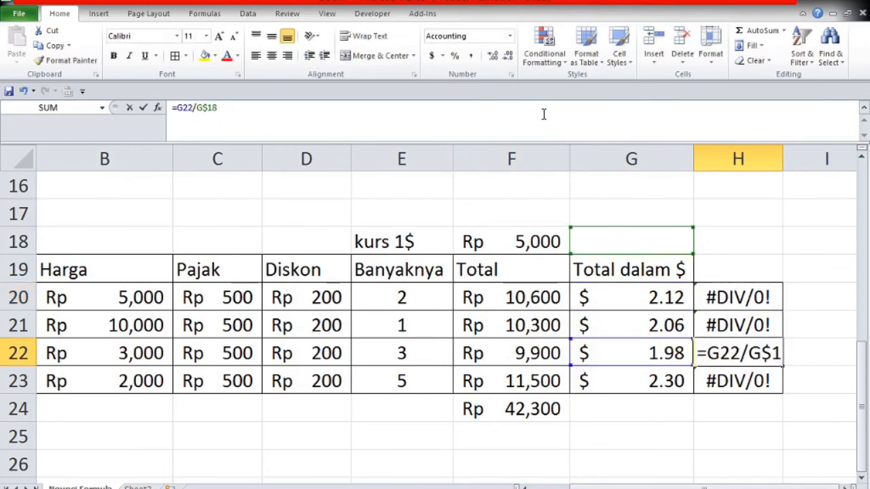
key(Escape)
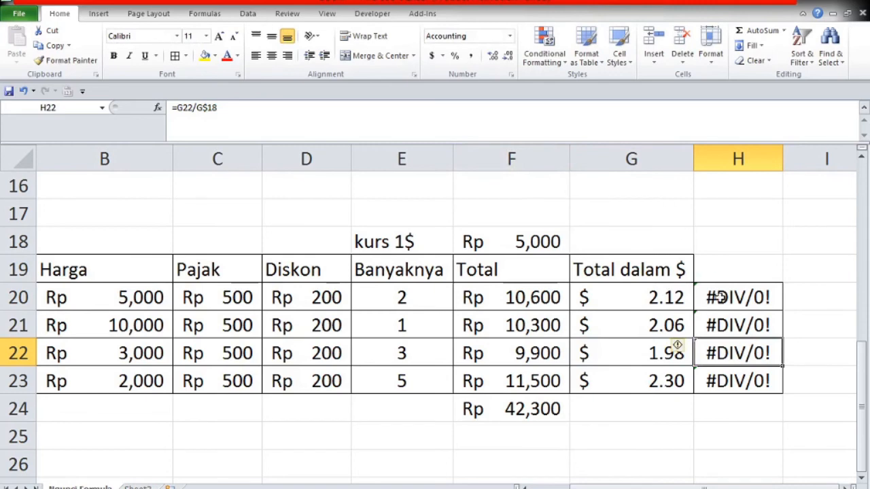
- Clear the filled formulas from H20 through H23
drag(707, 291, 721, 381)
key(Delete)
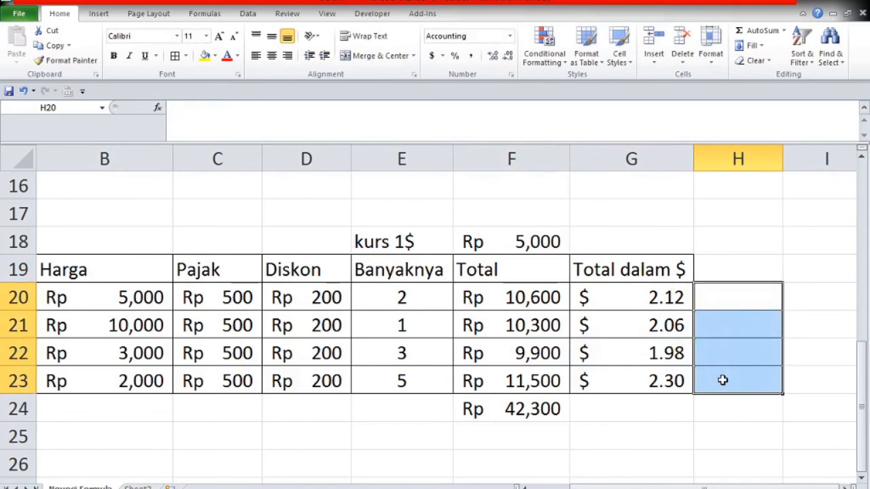
click(712, 301)
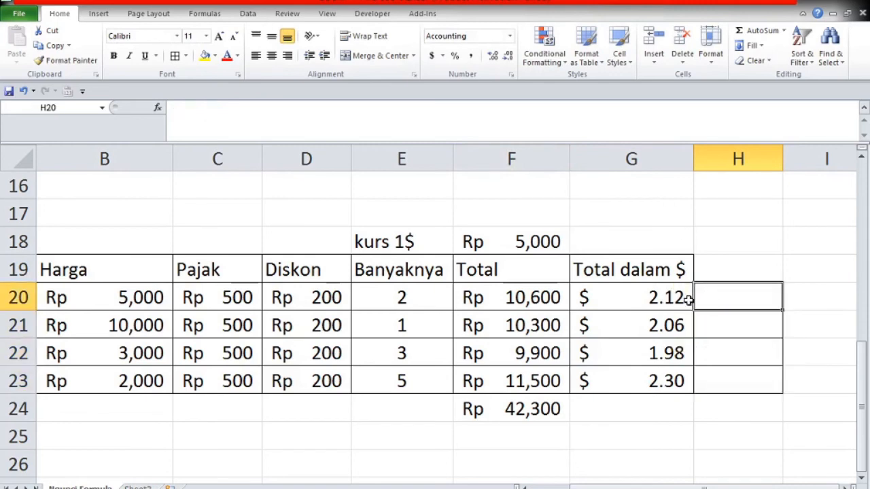
- Lock the column as well as the row of the exchange-rate reference in G20, making the formula =F20/$F$18
click(678, 297)
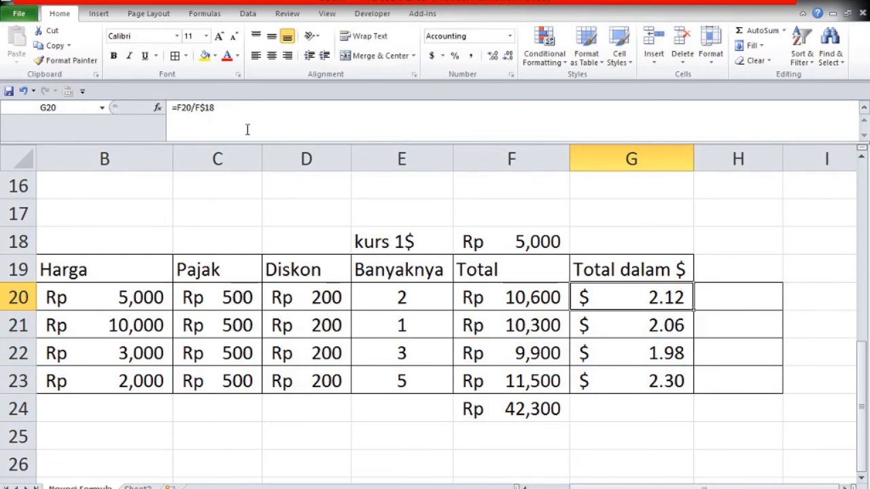
click(194, 107)
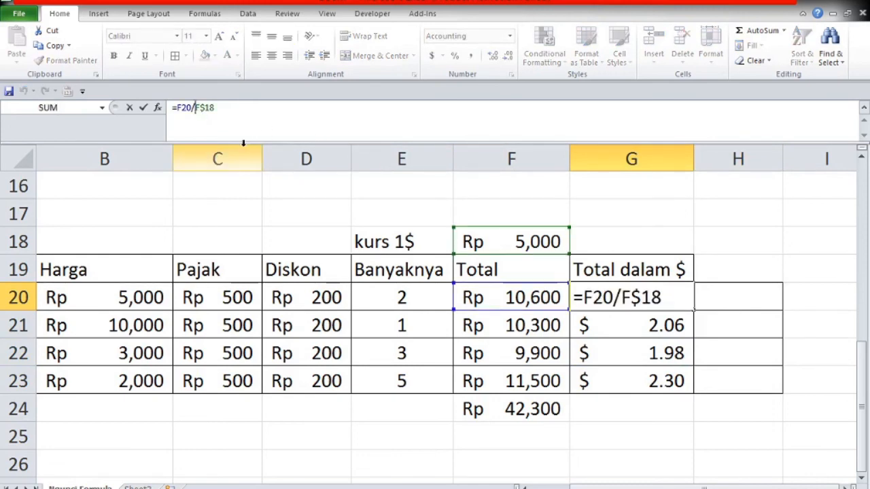
text($)
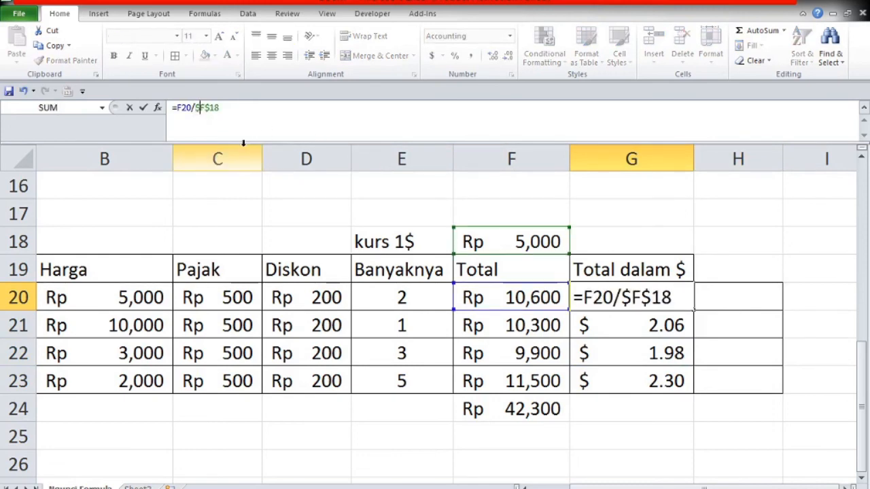
key(Return)
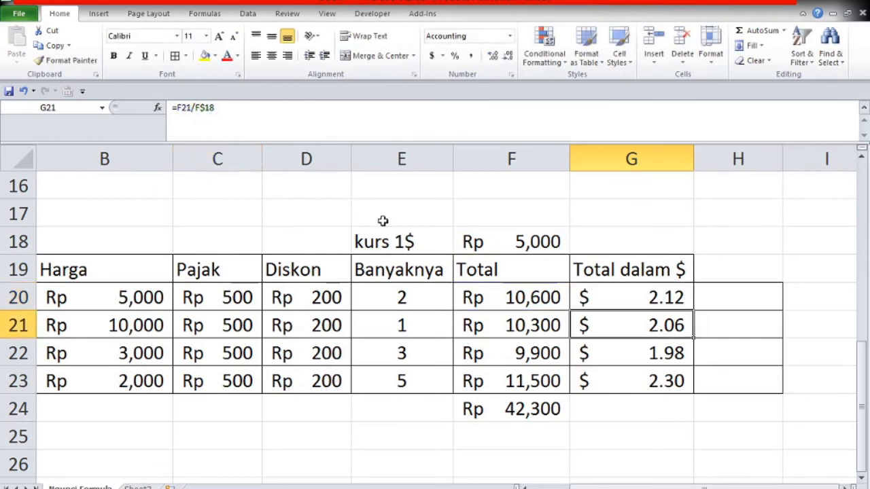
- Fill the fully locked dollar formula from G20 down through G23 and across into H20
click(651, 297)
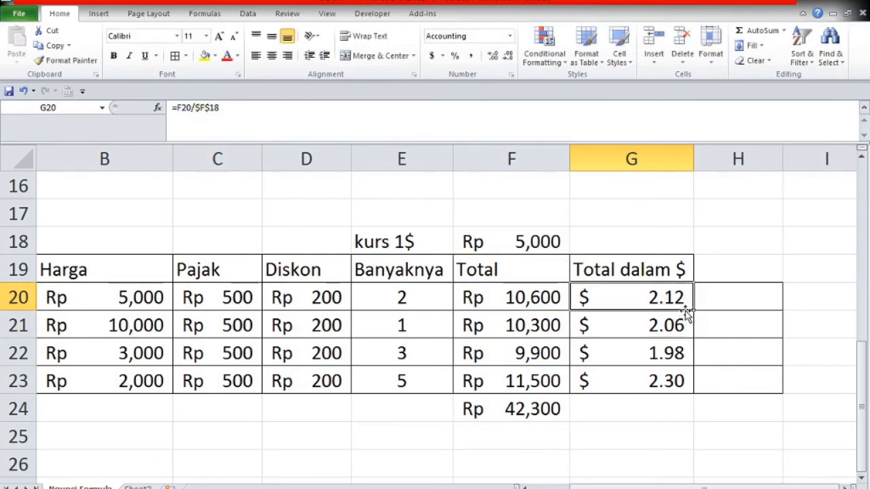
double_click(694, 310)
click(651, 292)
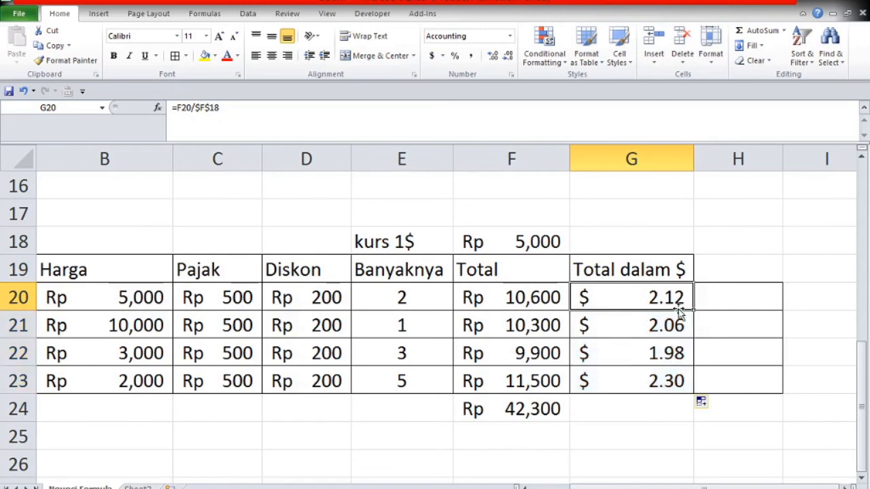
drag(701, 308, 771, 307)
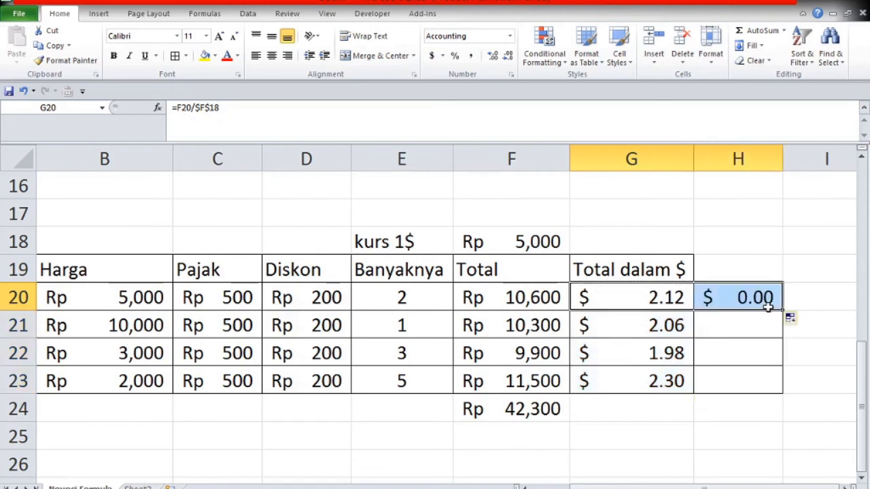
- Check which cells the formula copied into H20 refers to, leaving it as it is
click(729, 297)
click(410, 120)
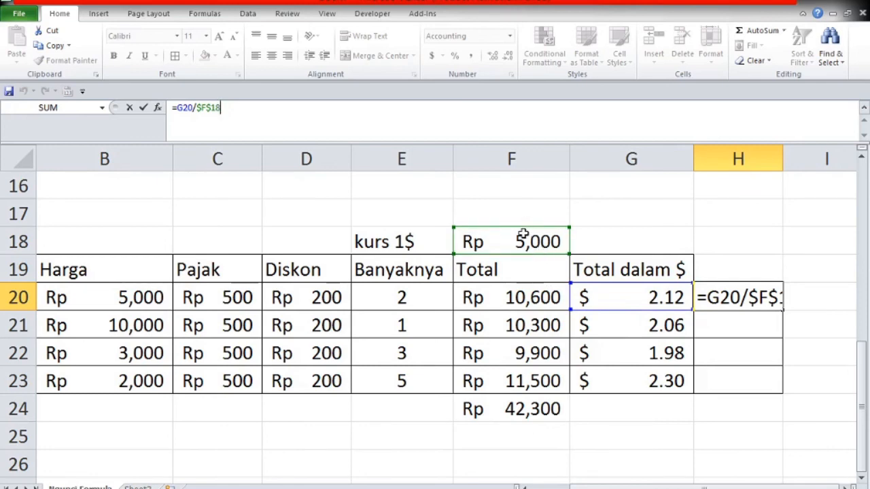
key(ctrl+Return)
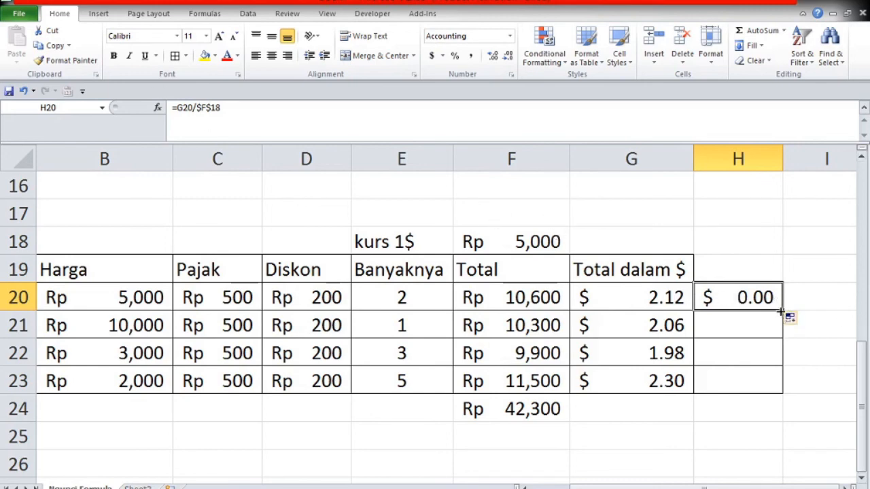
- Fill the formula from H20 down through H23 and check the cell references in H21
drag(781, 311, 780, 389)
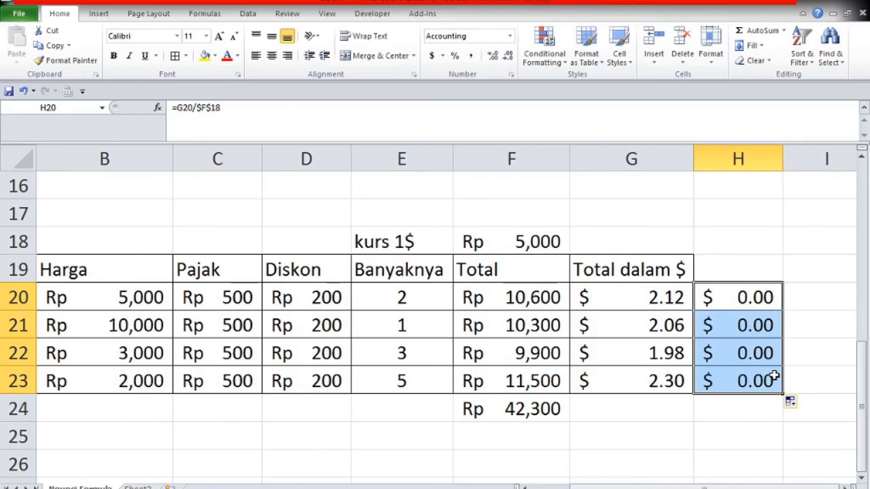
click(752, 333)
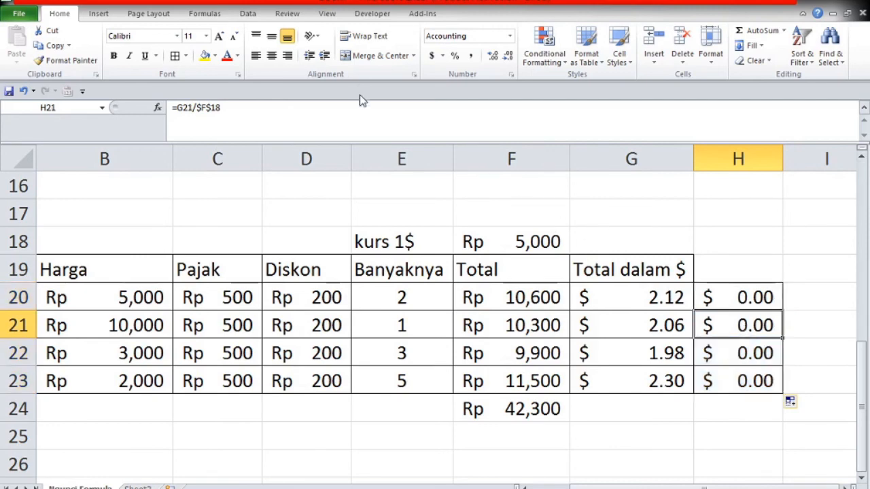
click(367, 115)
key(Escape)
- Cycle the exchange-rate reference in G20 twice through F$18, $F18, F18 and $F$18, and keep the formula as =F20/$F$18
click(670, 298)
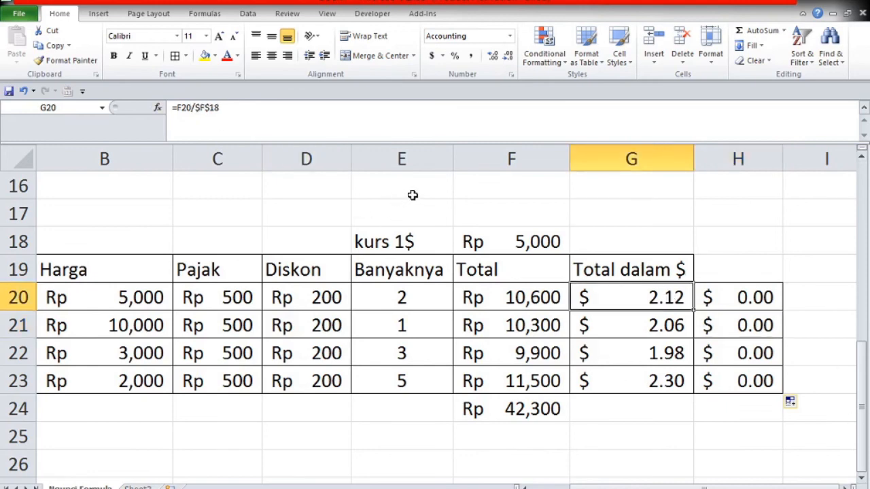
drag(195, 114, 280, 121)
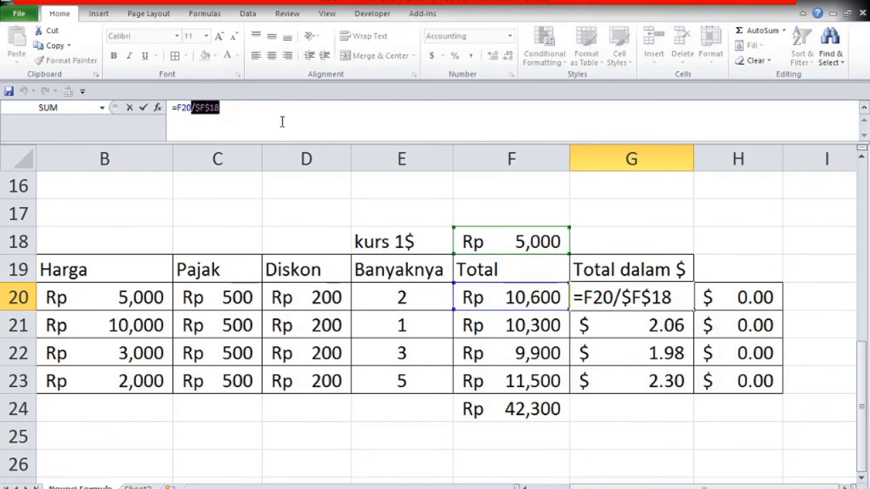
drag(227, 112, 197, 112)
key(F4)
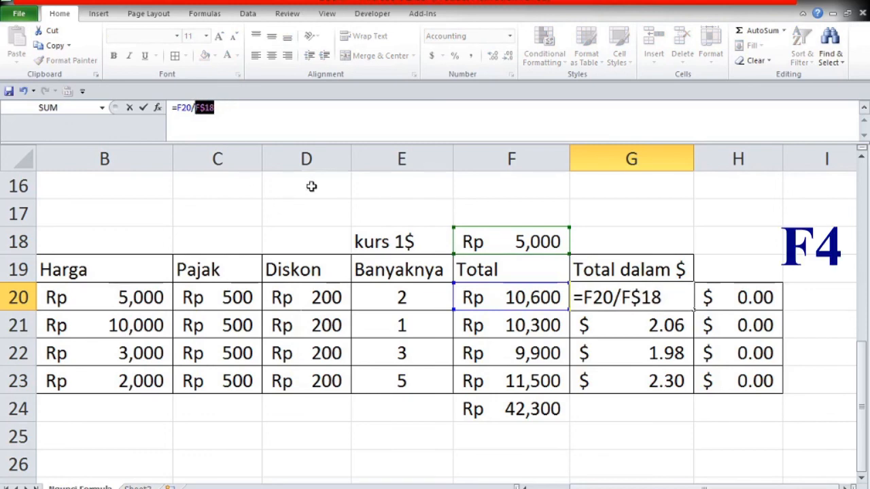
key(F4)
key(F4)
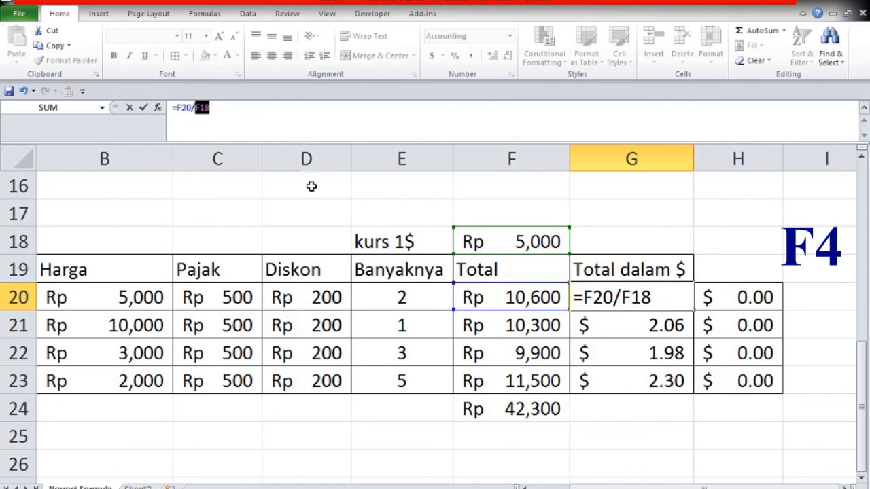
key(F4)
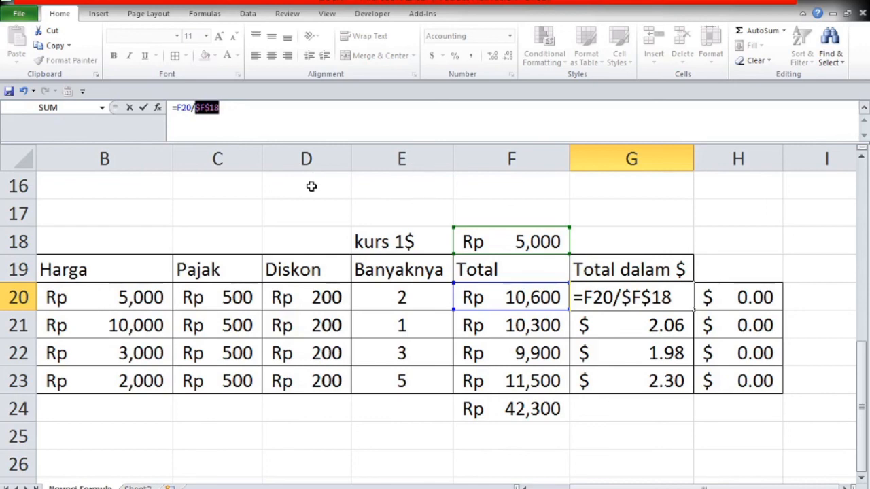
key(F4)
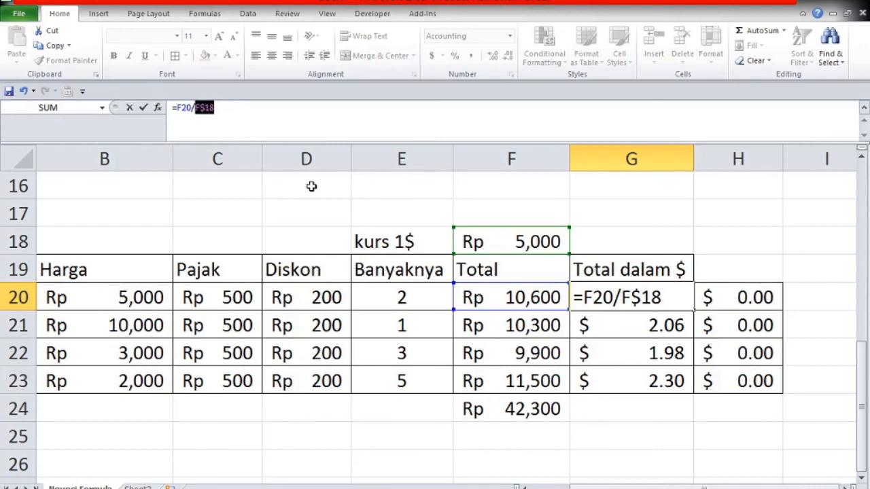
key(F4)
key(F4)
key(F4)
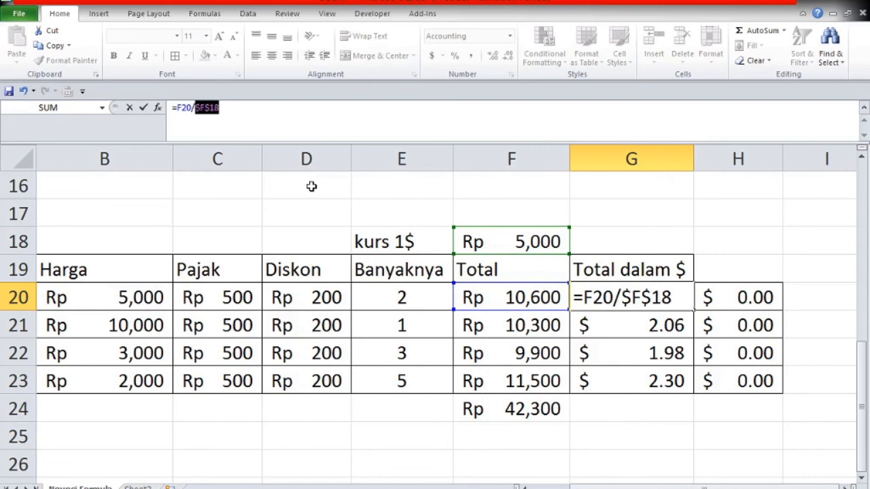
key(Return)
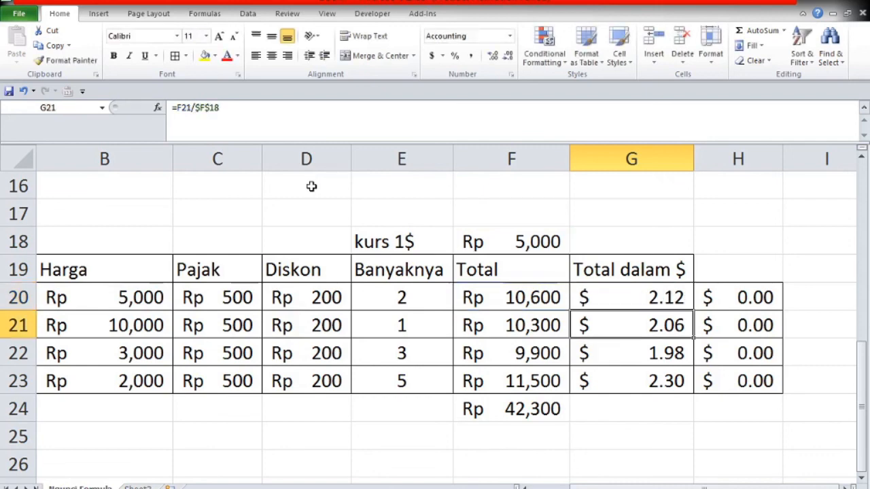